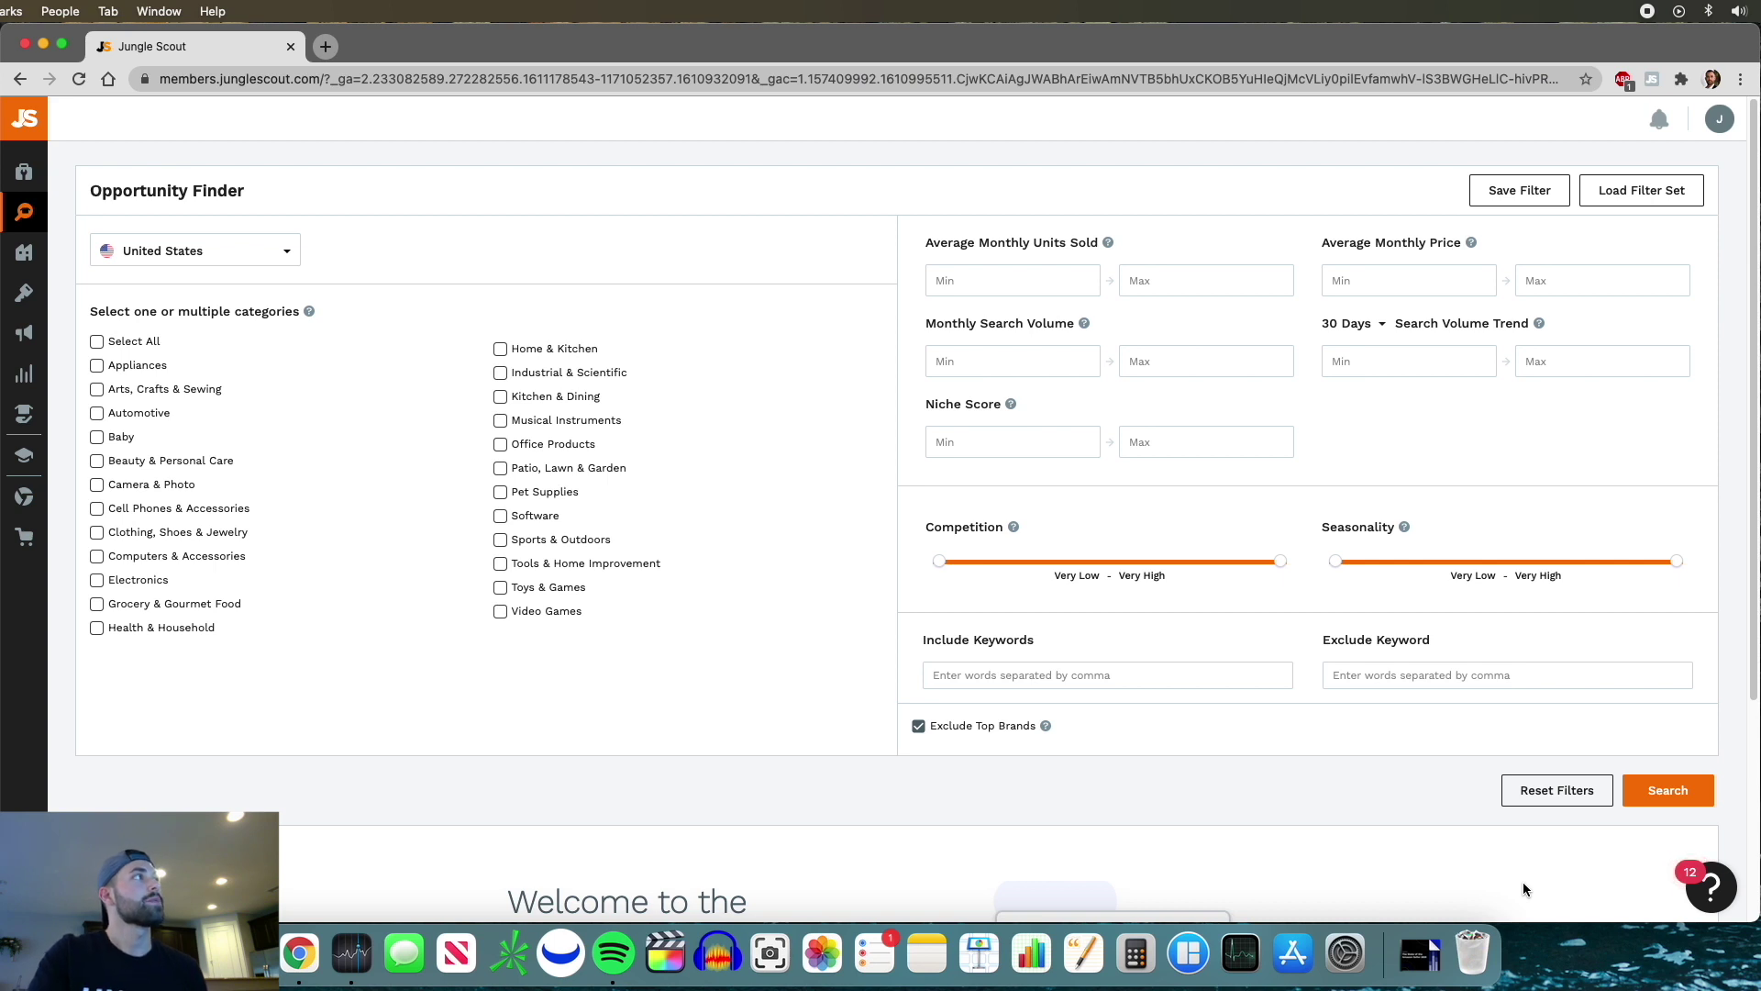
Choose the United States marketplace, and select all product categories before clearing them again
left_click(233, 264)
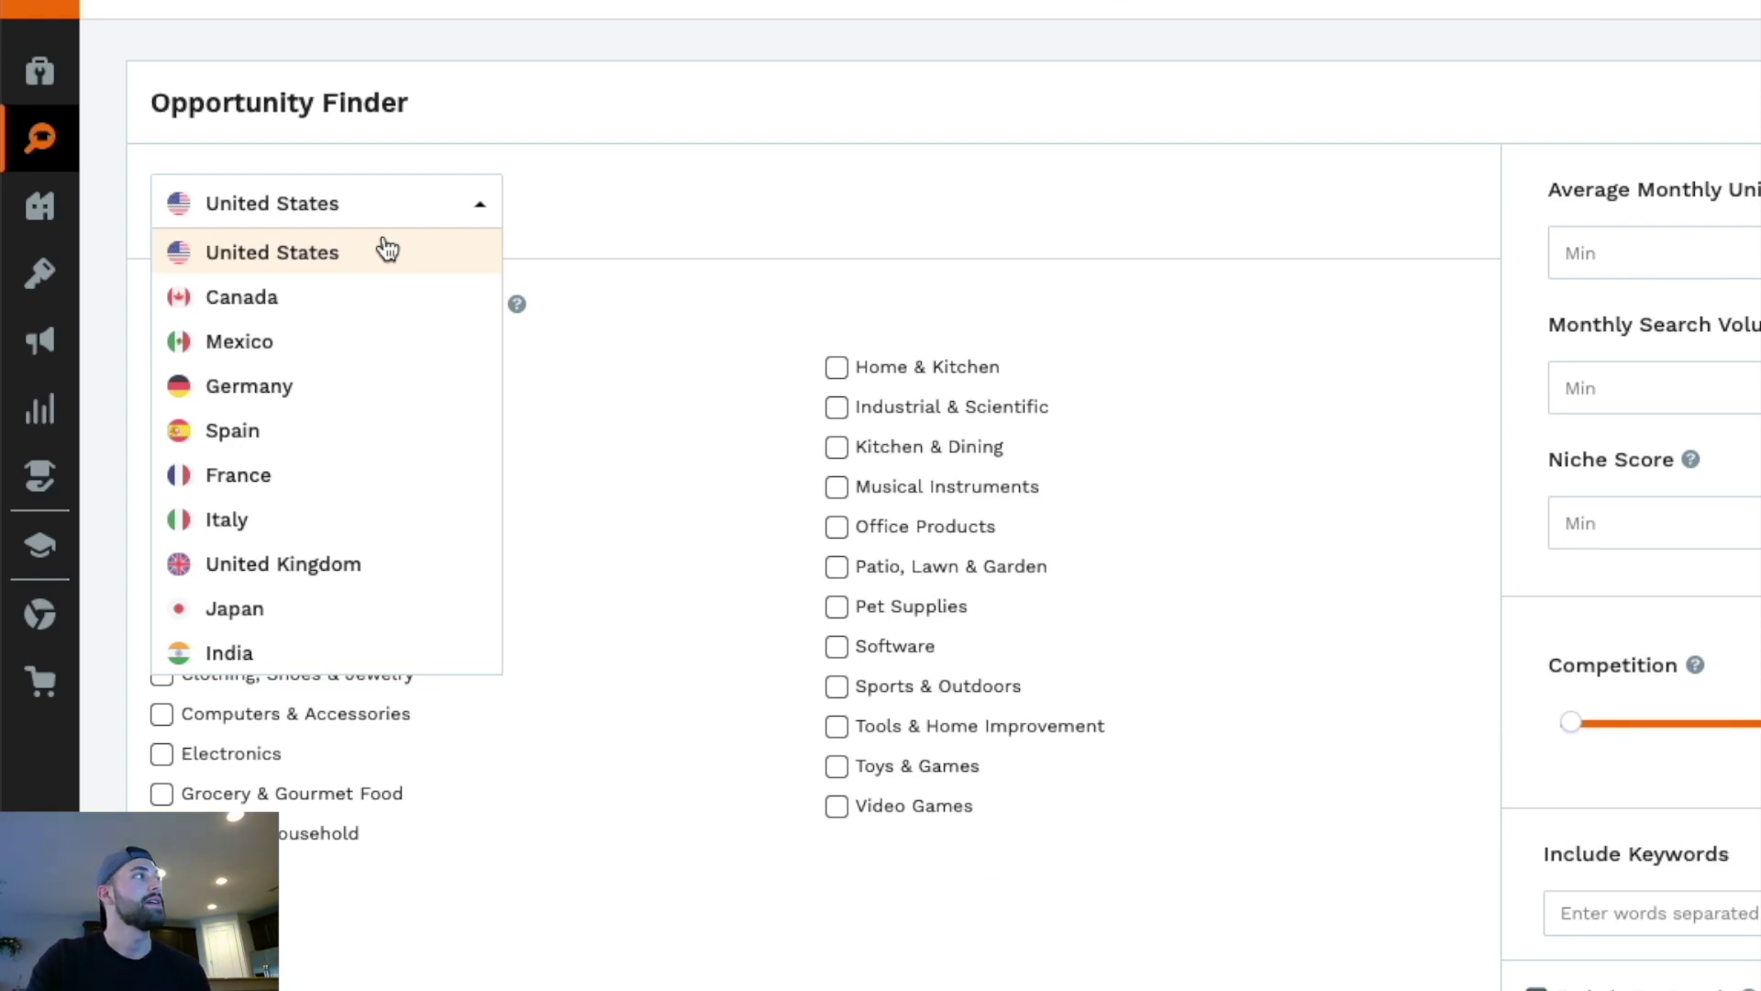
left_click(301, 252)
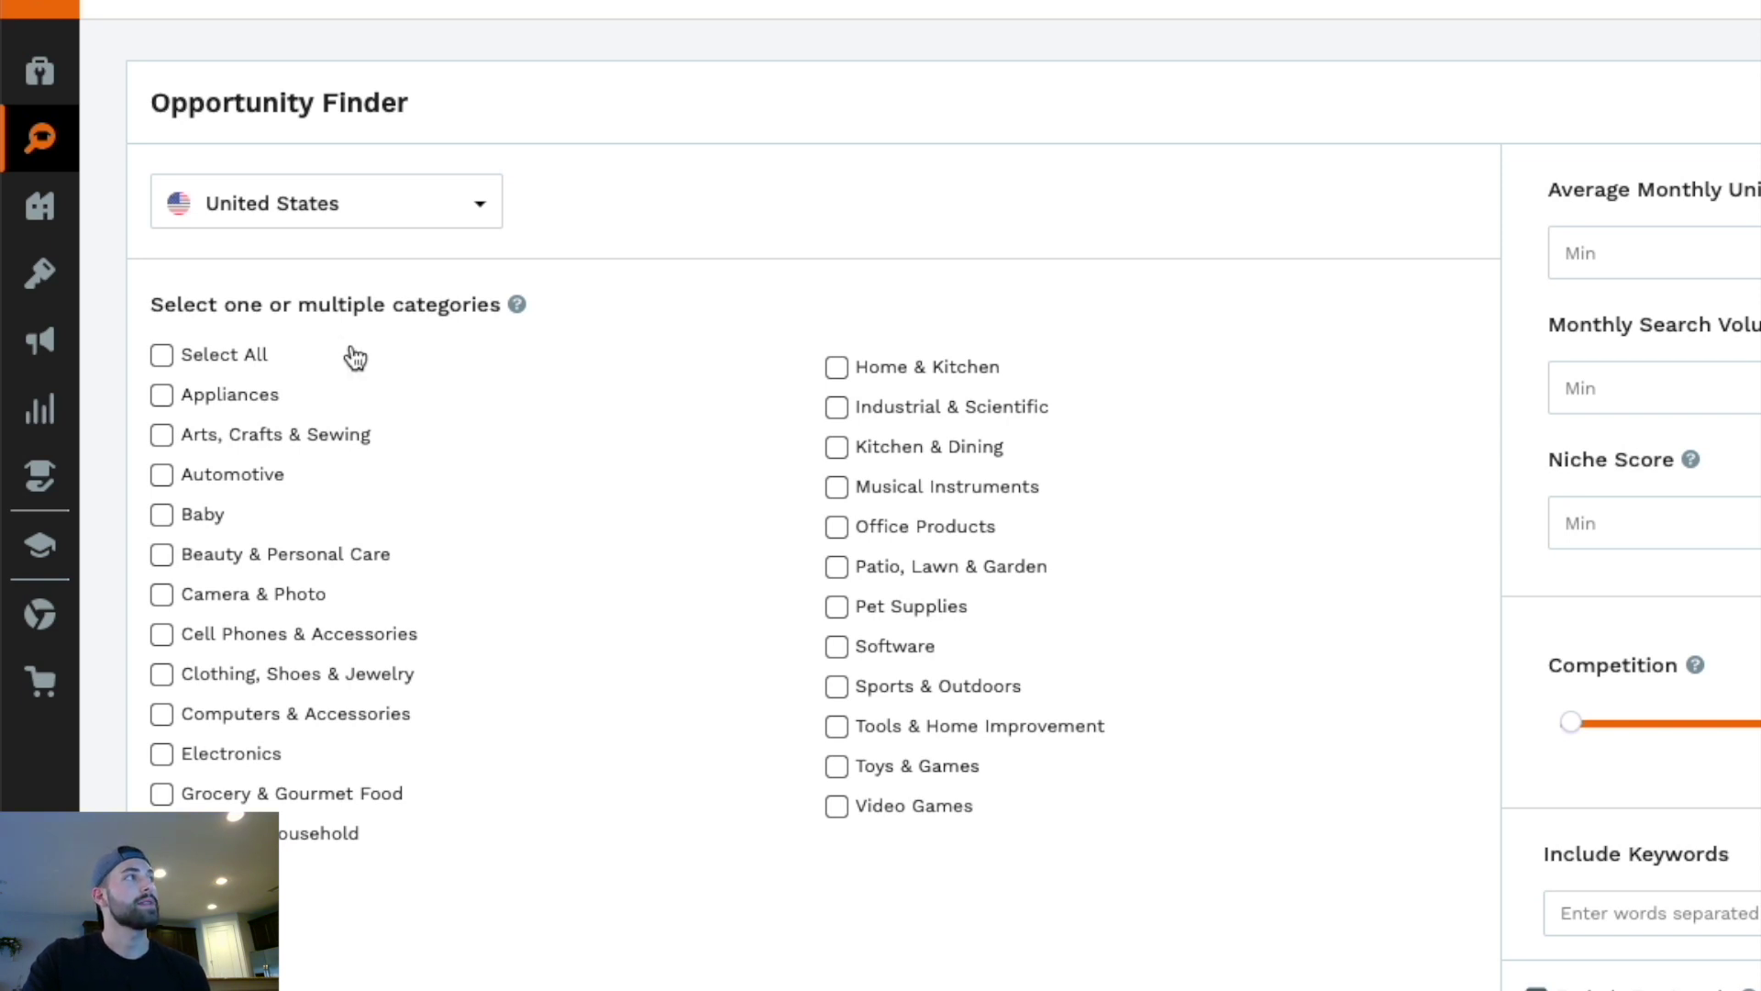
left_click(248, 360)
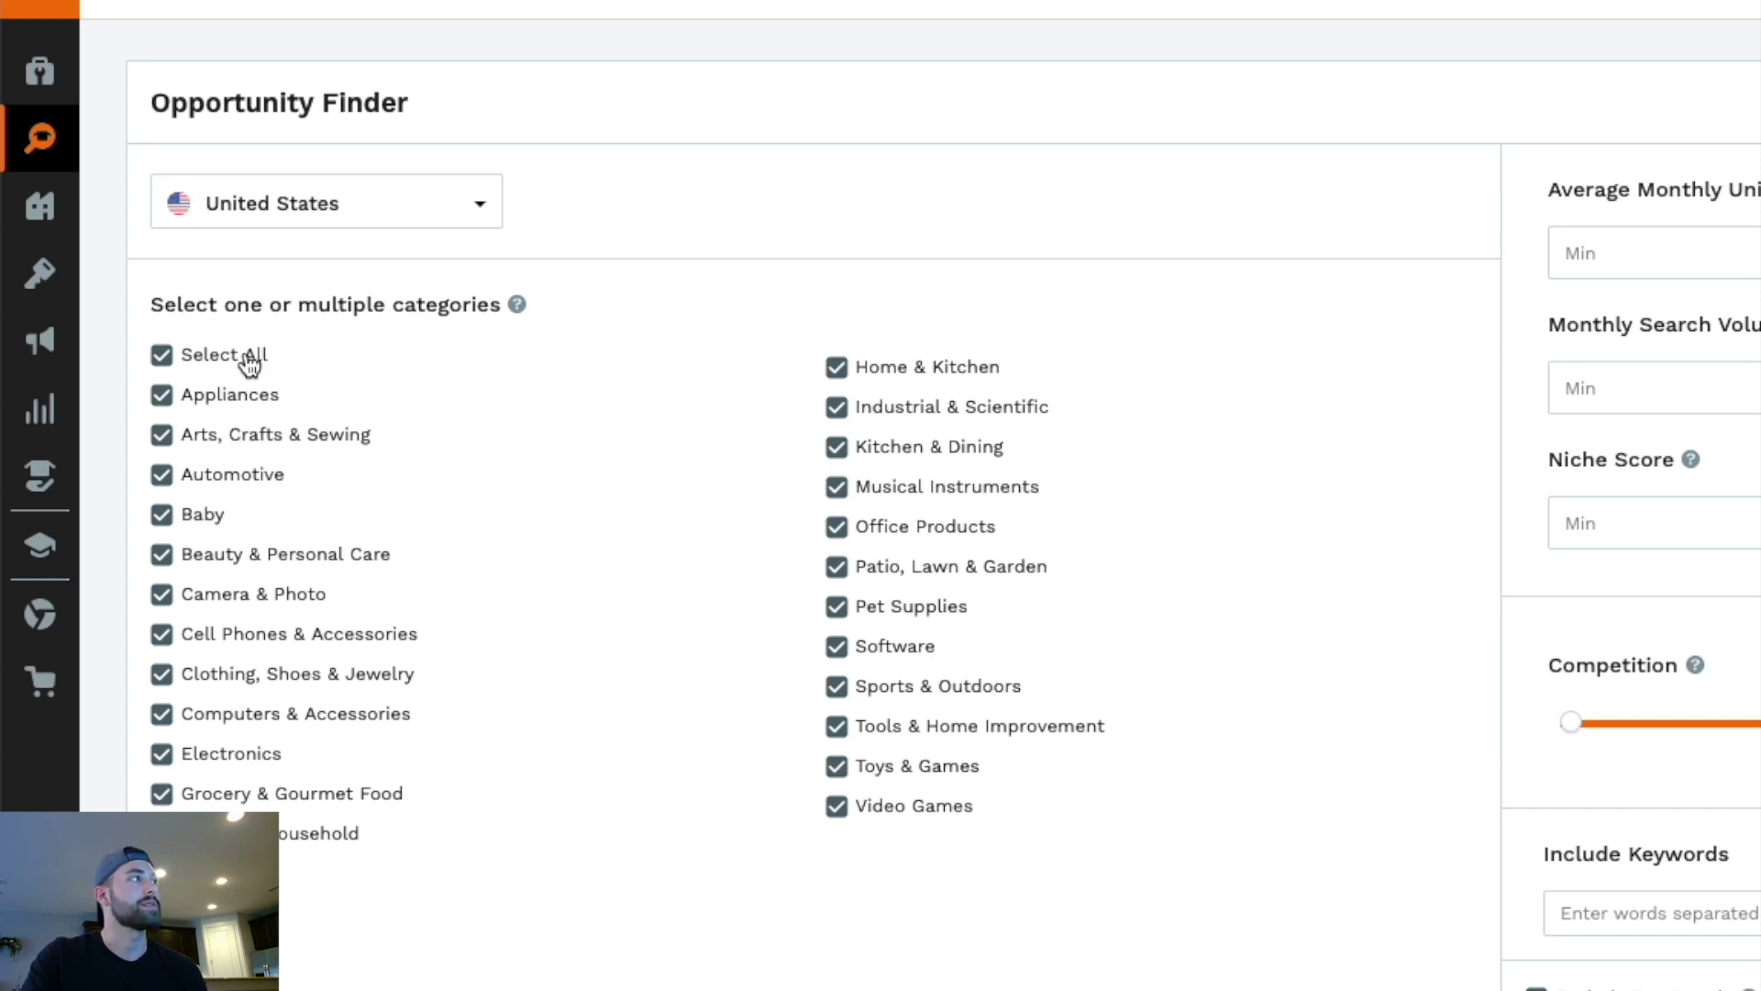
left_click(247, 360)
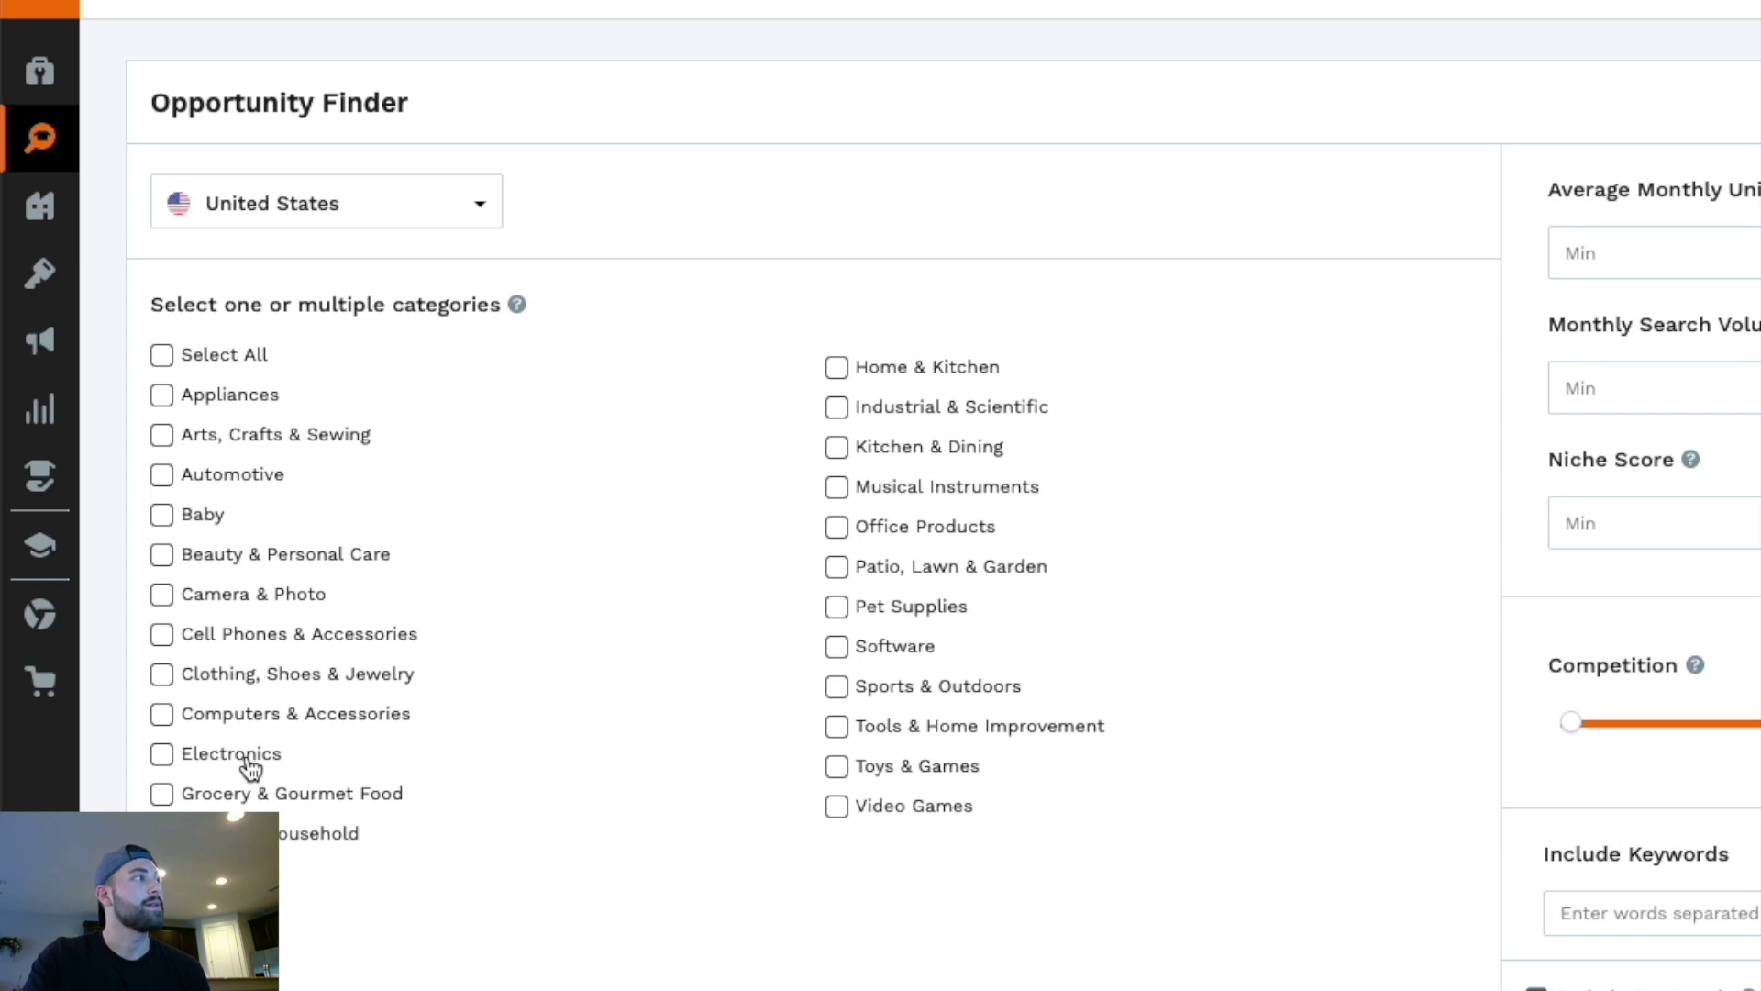
Select the categories Home & Kitchen, Kitchen & Dining, Office Products, Sports & Outdoors, Tools & Home Improvement, and Toys & Games
left_click(914, 366)
left_click(925, 449)
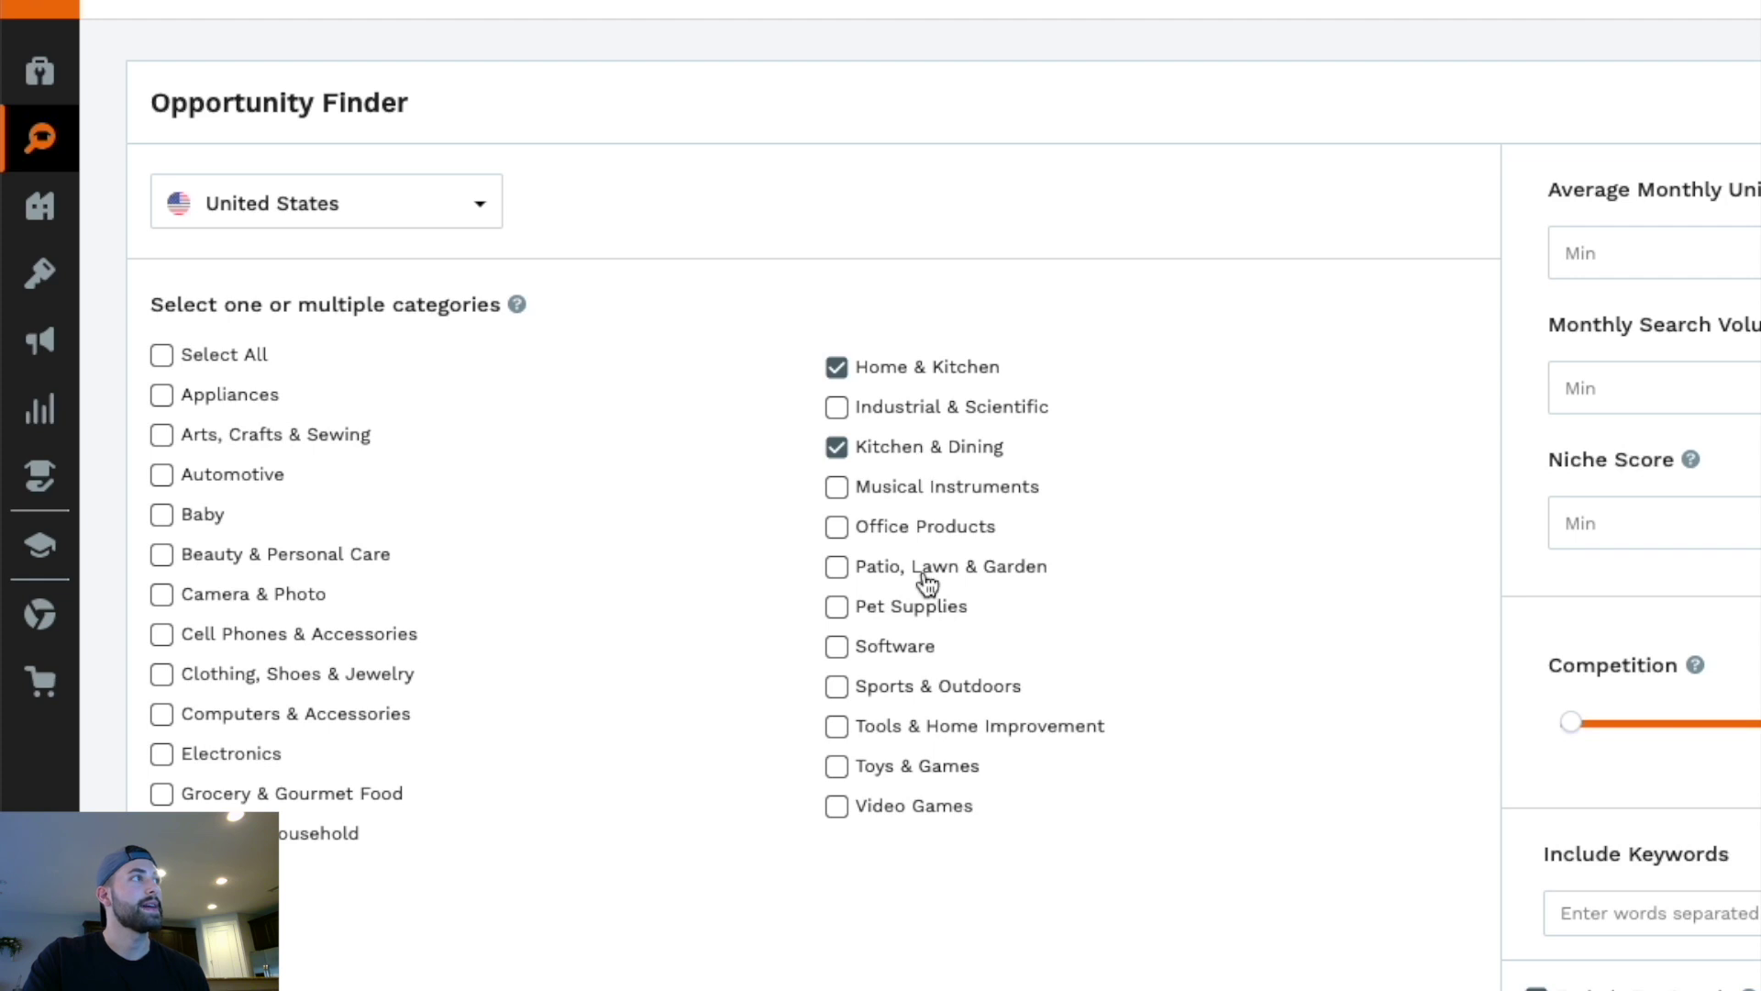
left_click(914, 534)
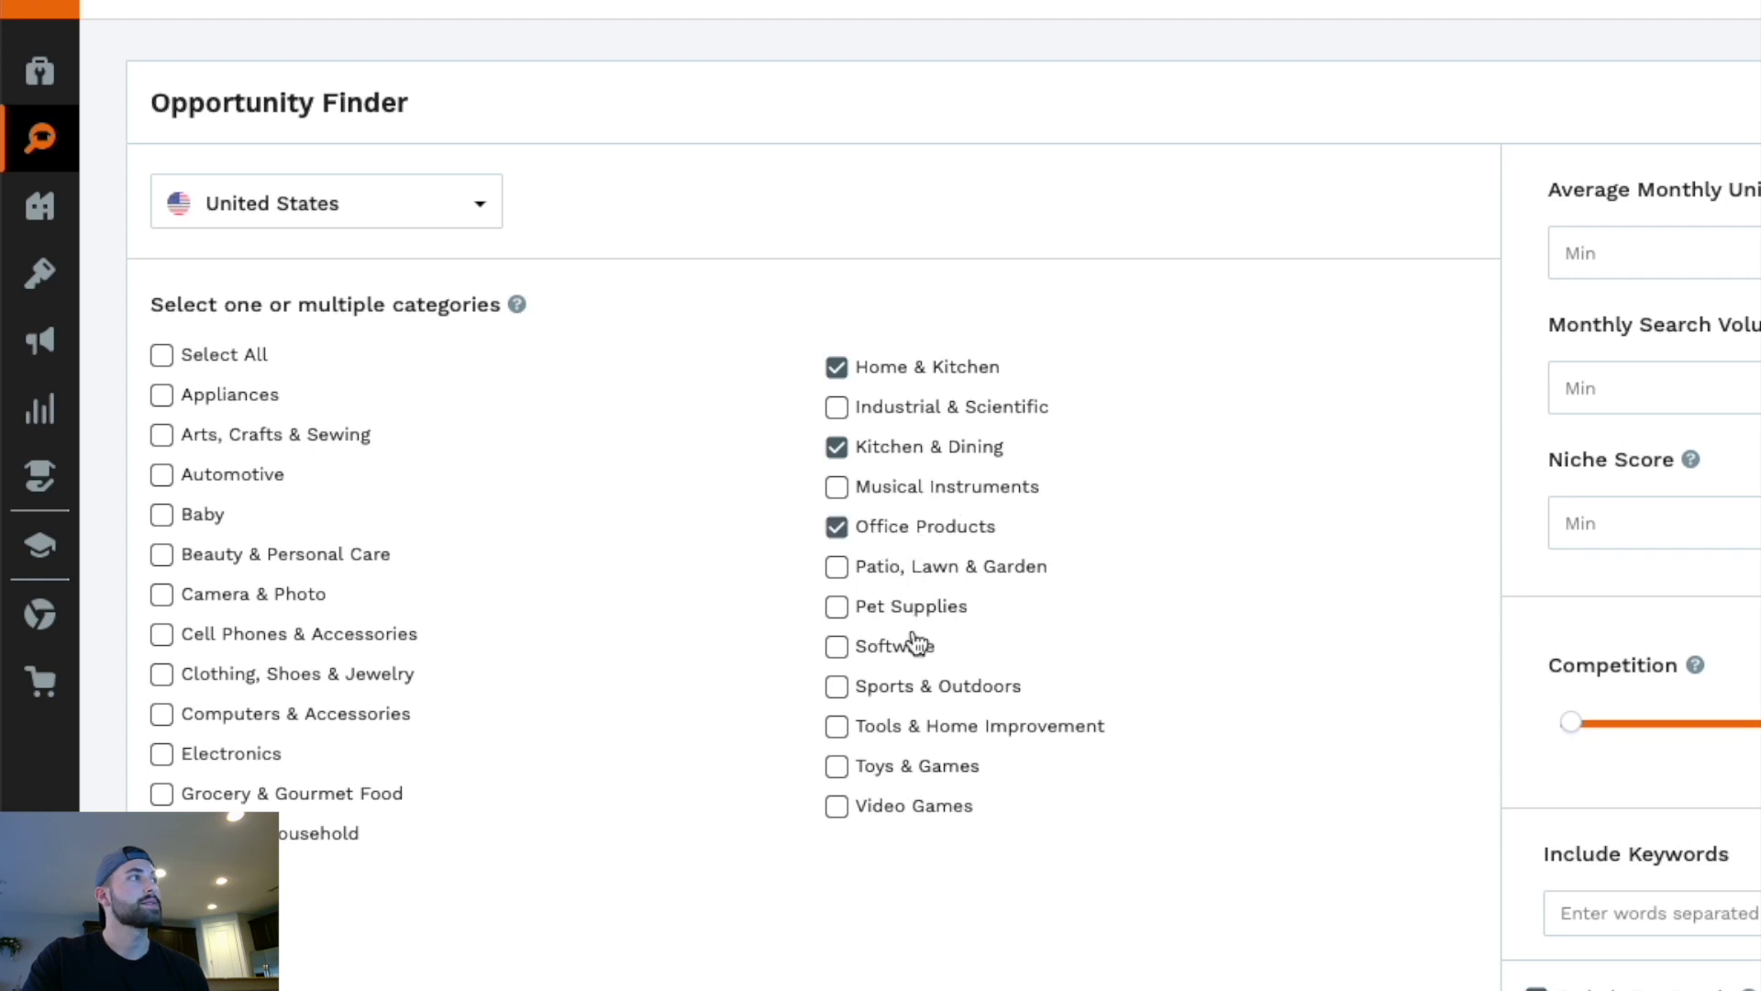
left_click(915, 695)
left_click(918, 734)
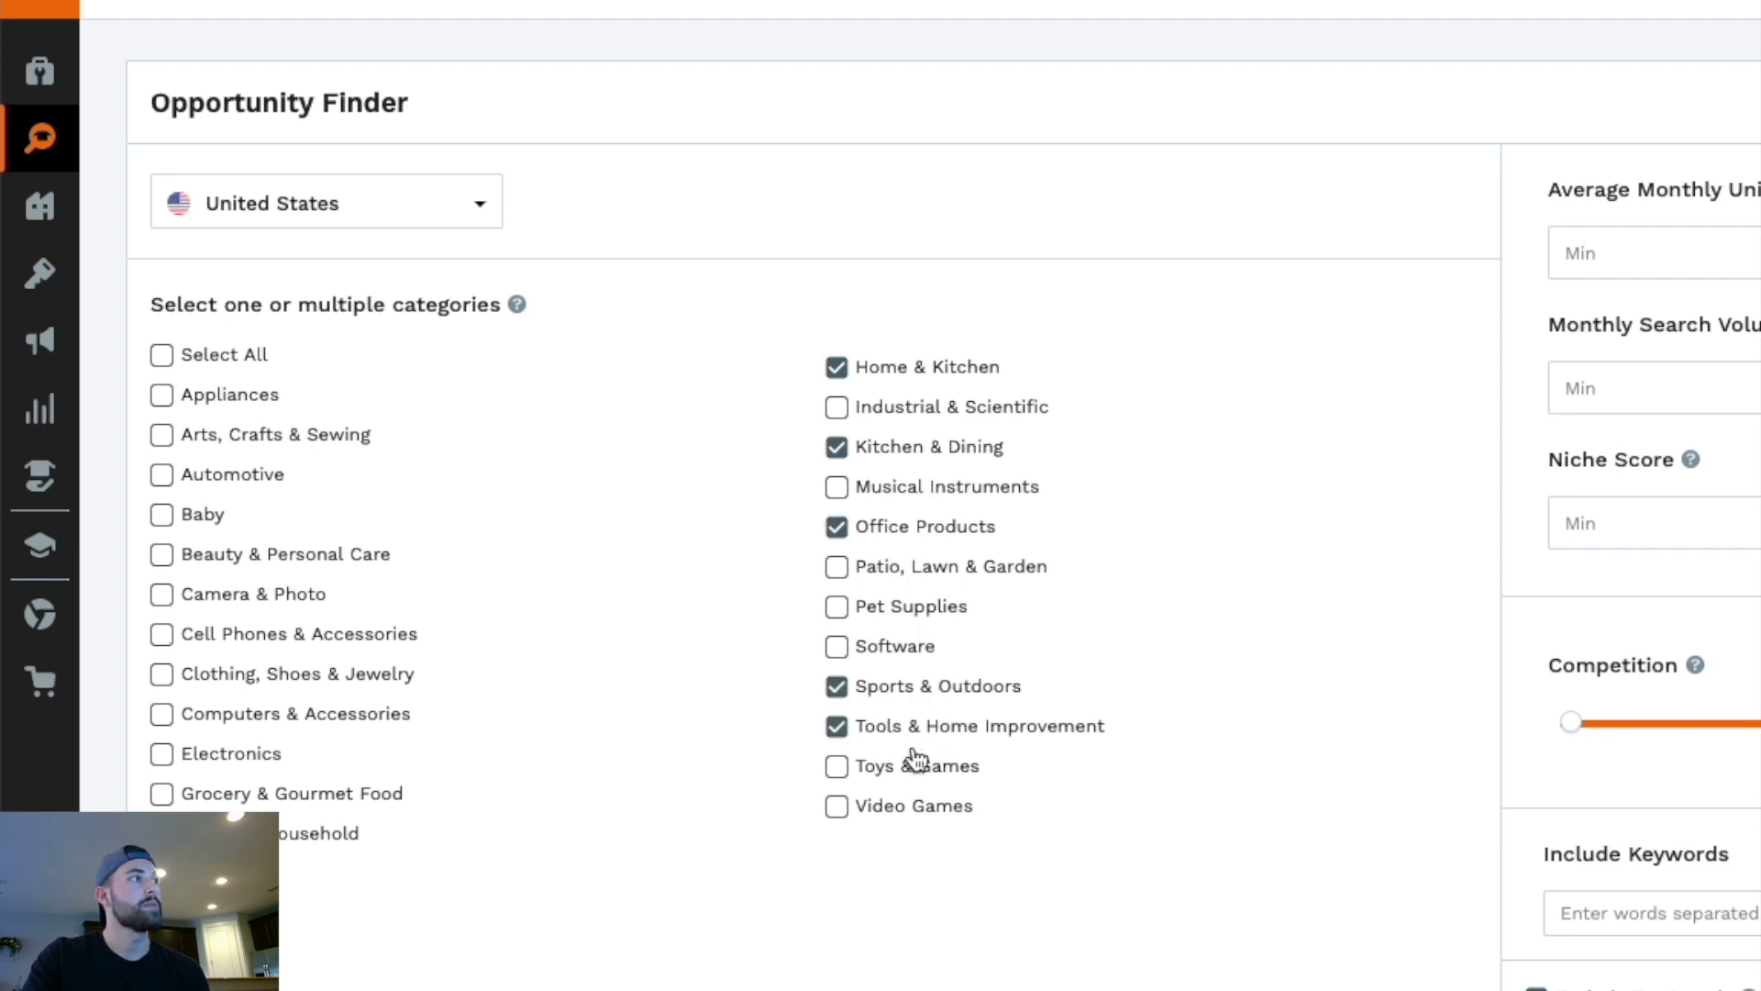
left_click(913, 772)
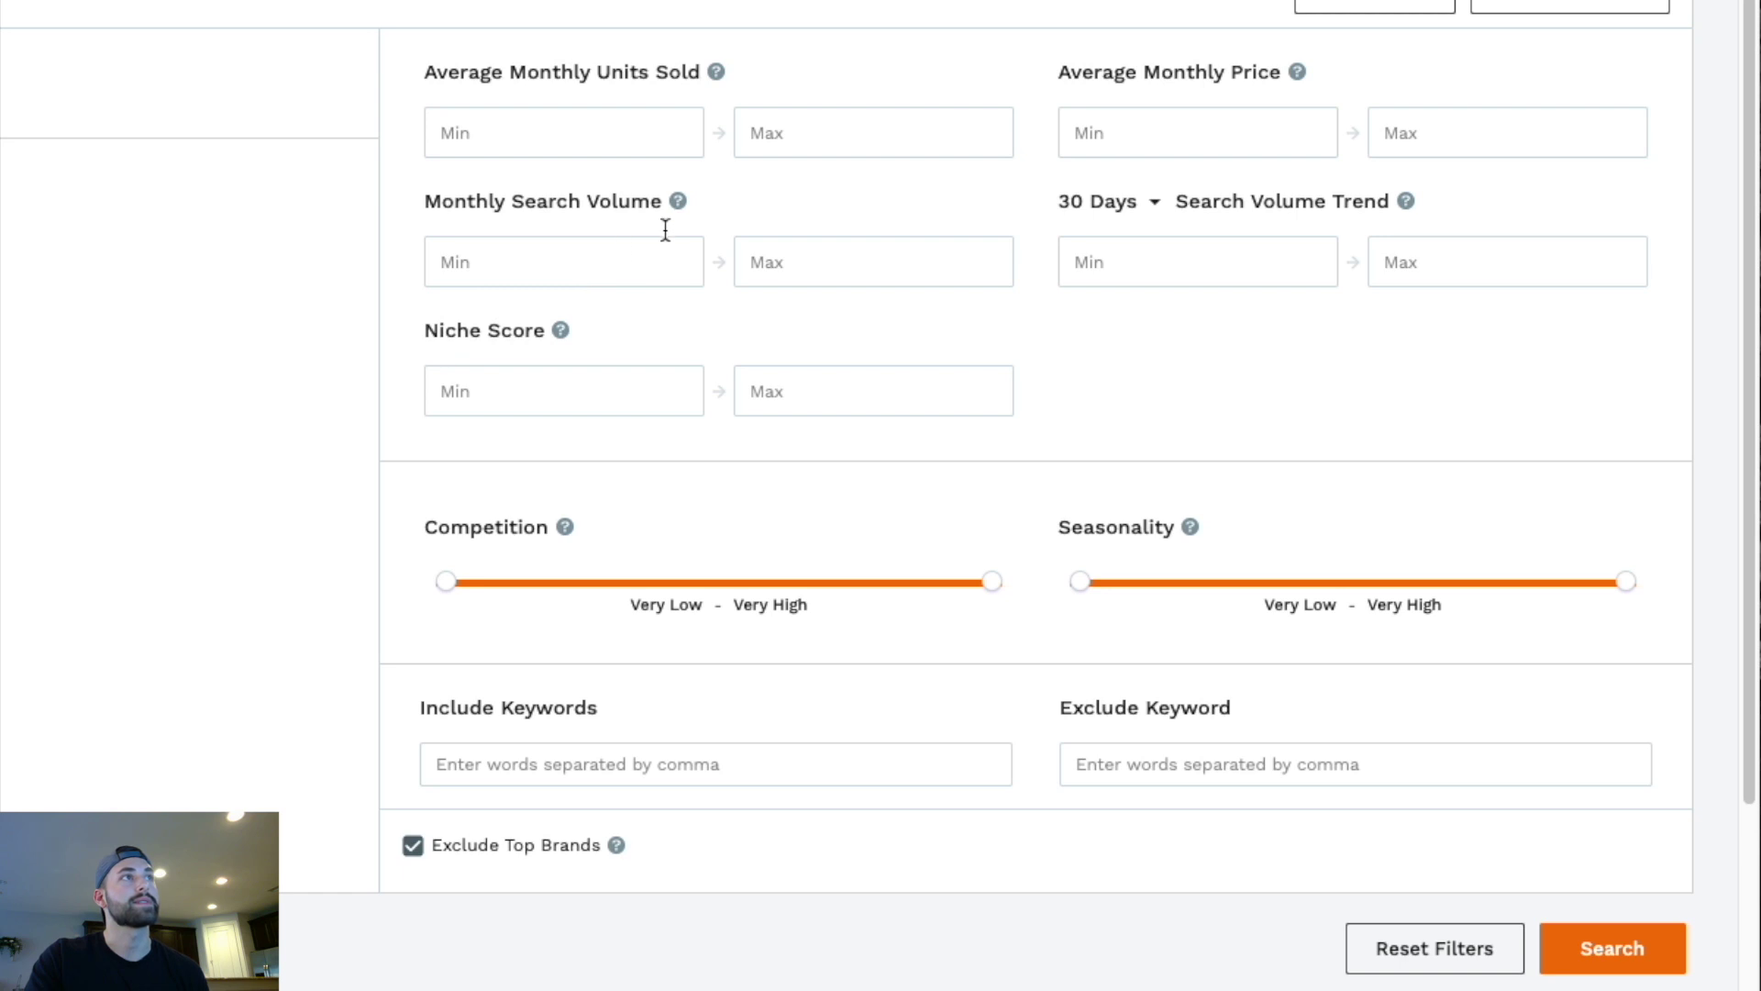
Set the minimum monthly search volume to 100
mouse_move(678, 203)
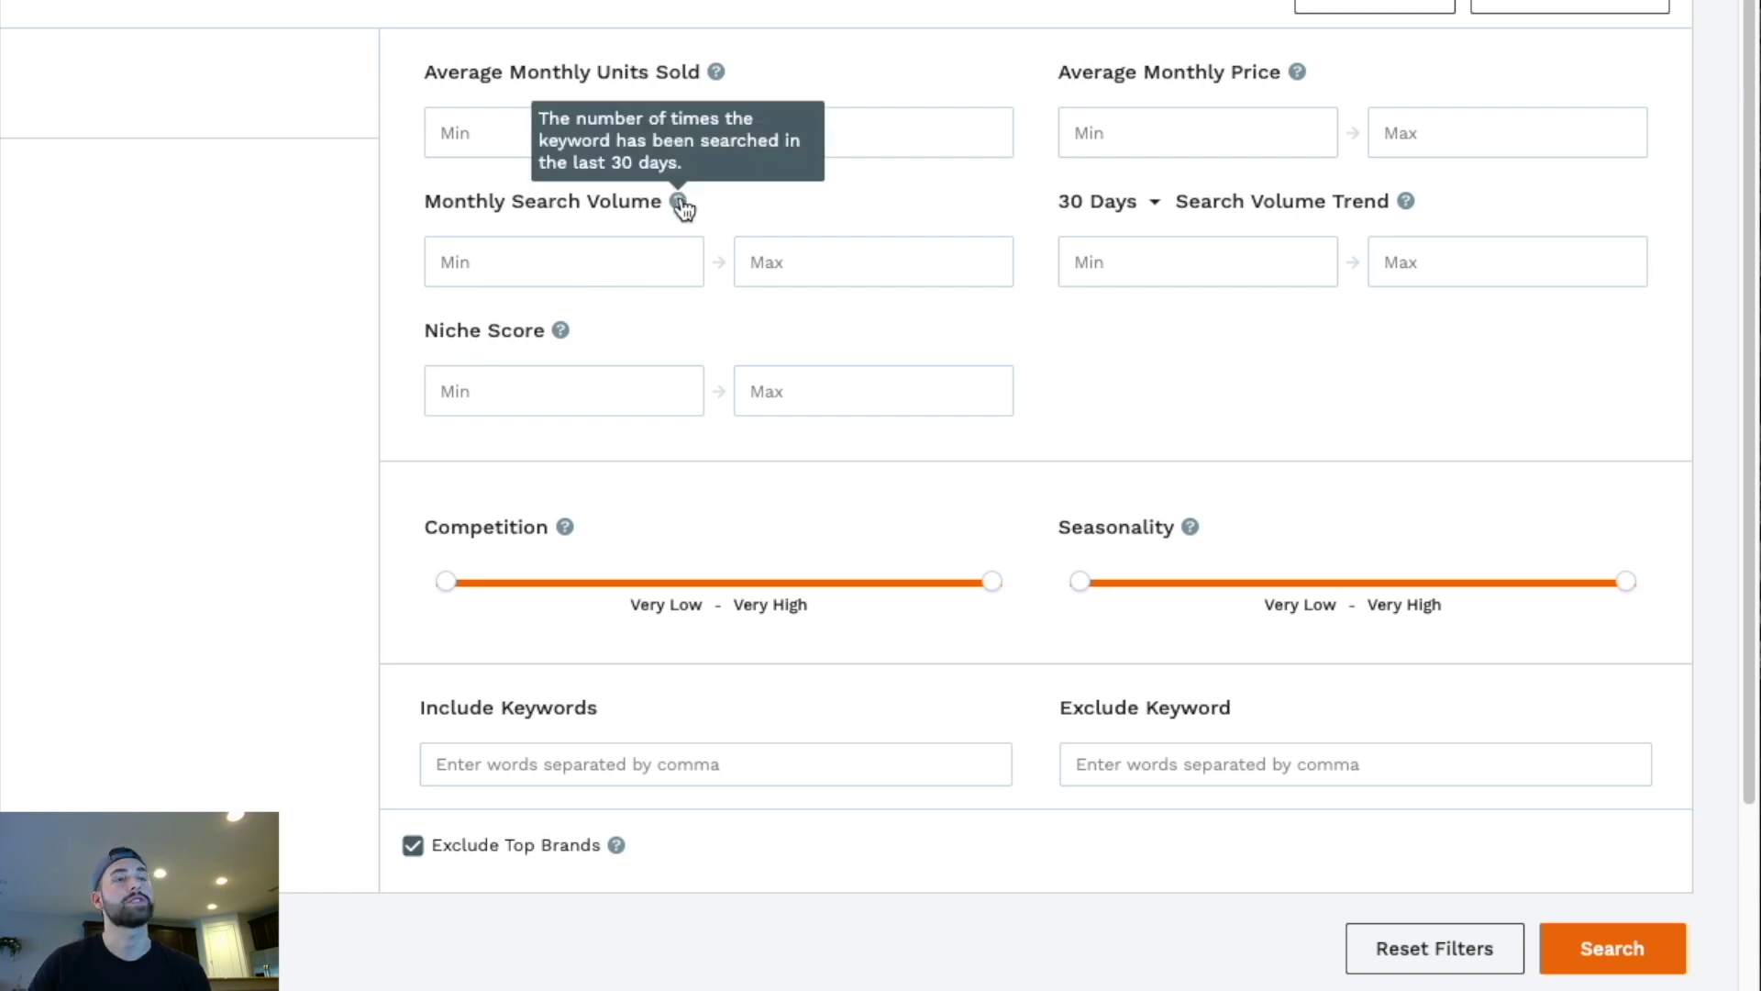
left_click(605, 262)
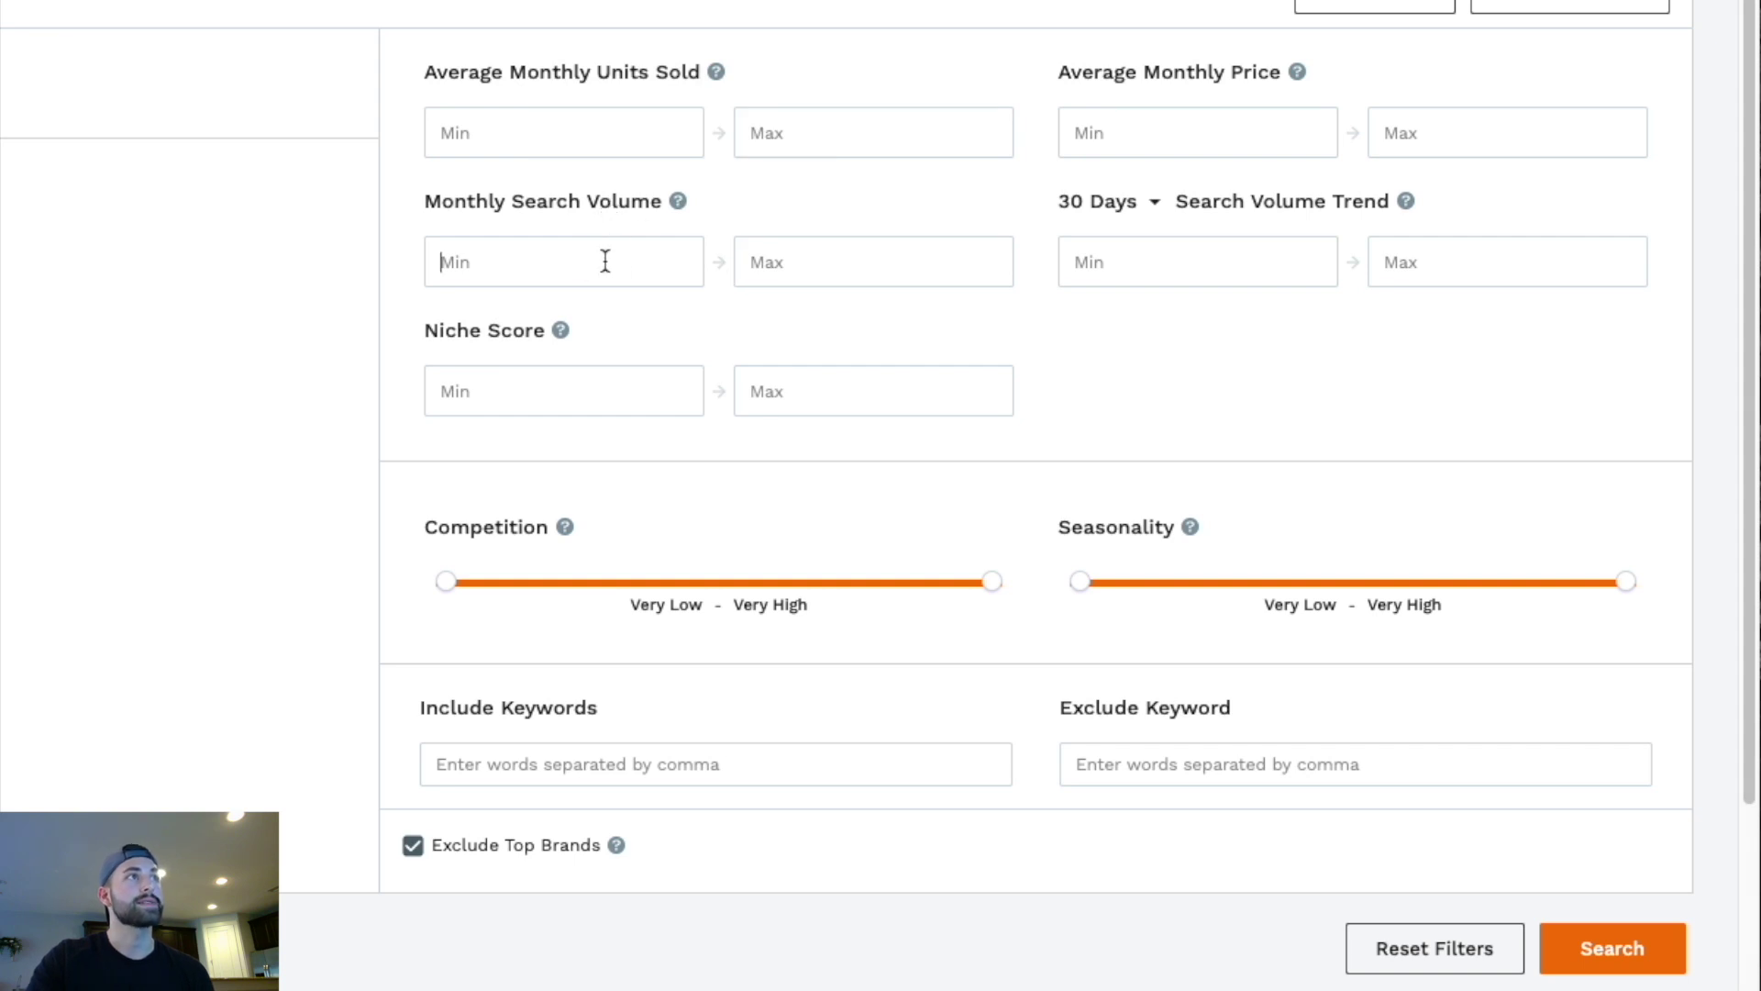
type("100")
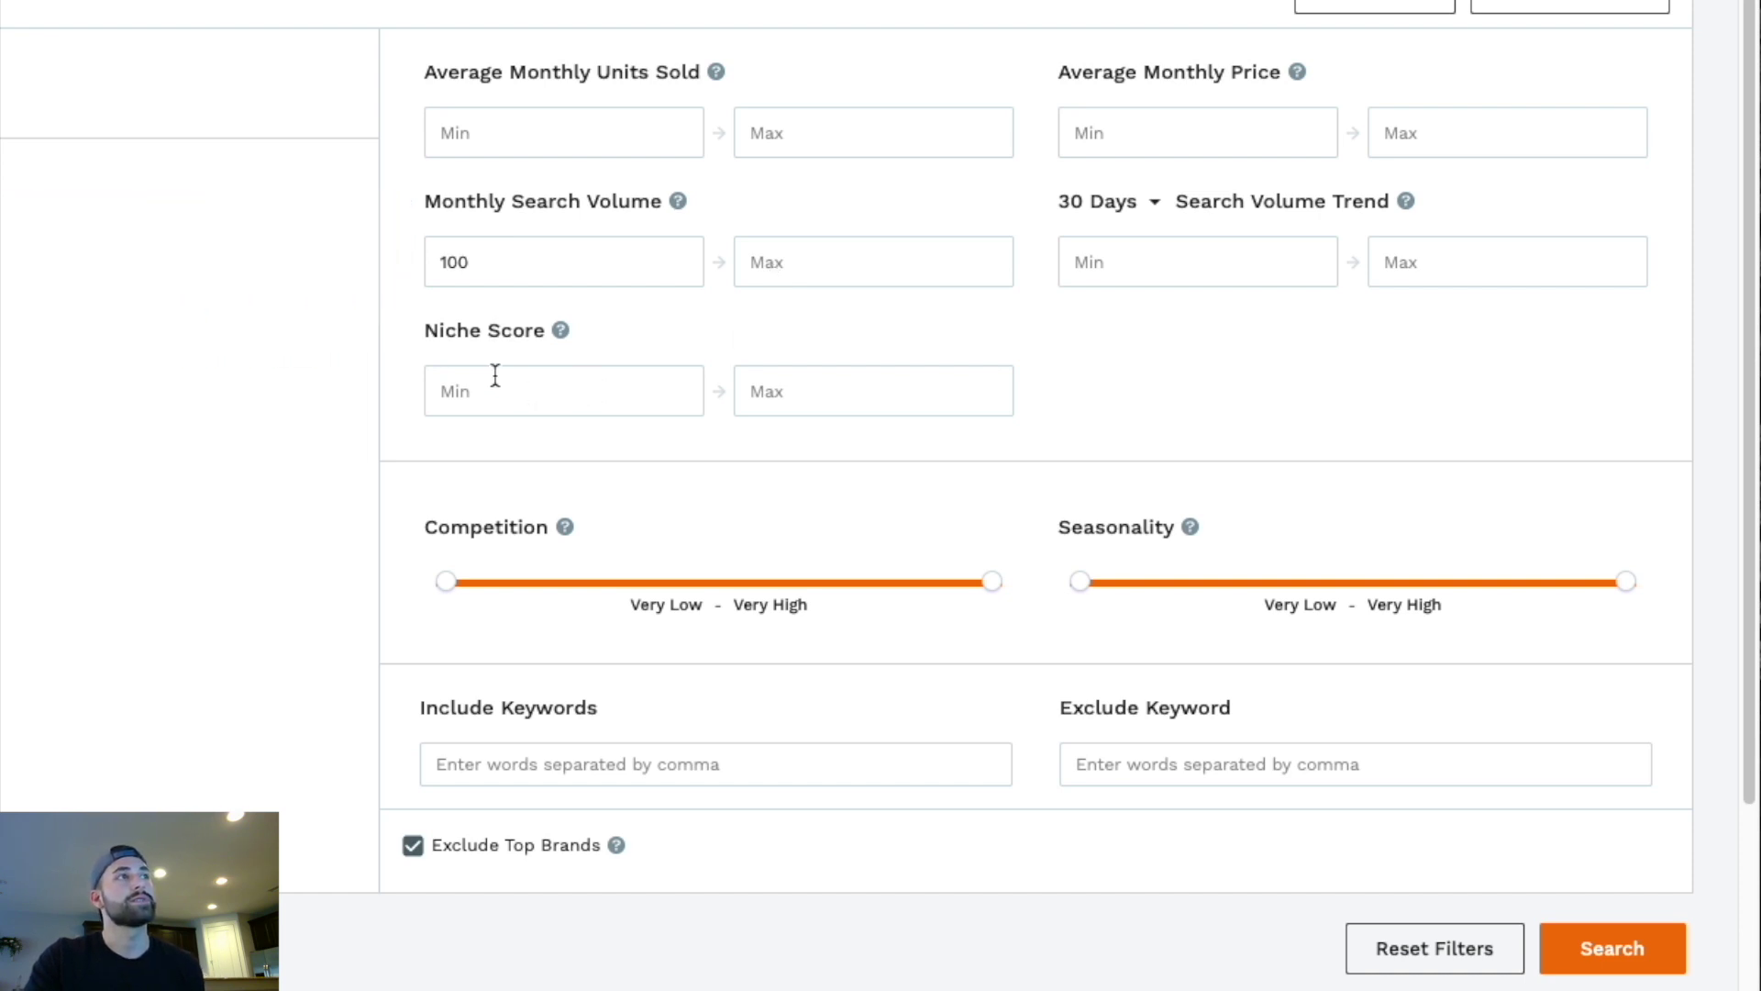
Set the niche score range from a minimum of 7 to a maximum of 10
mouse_move(562, 339)
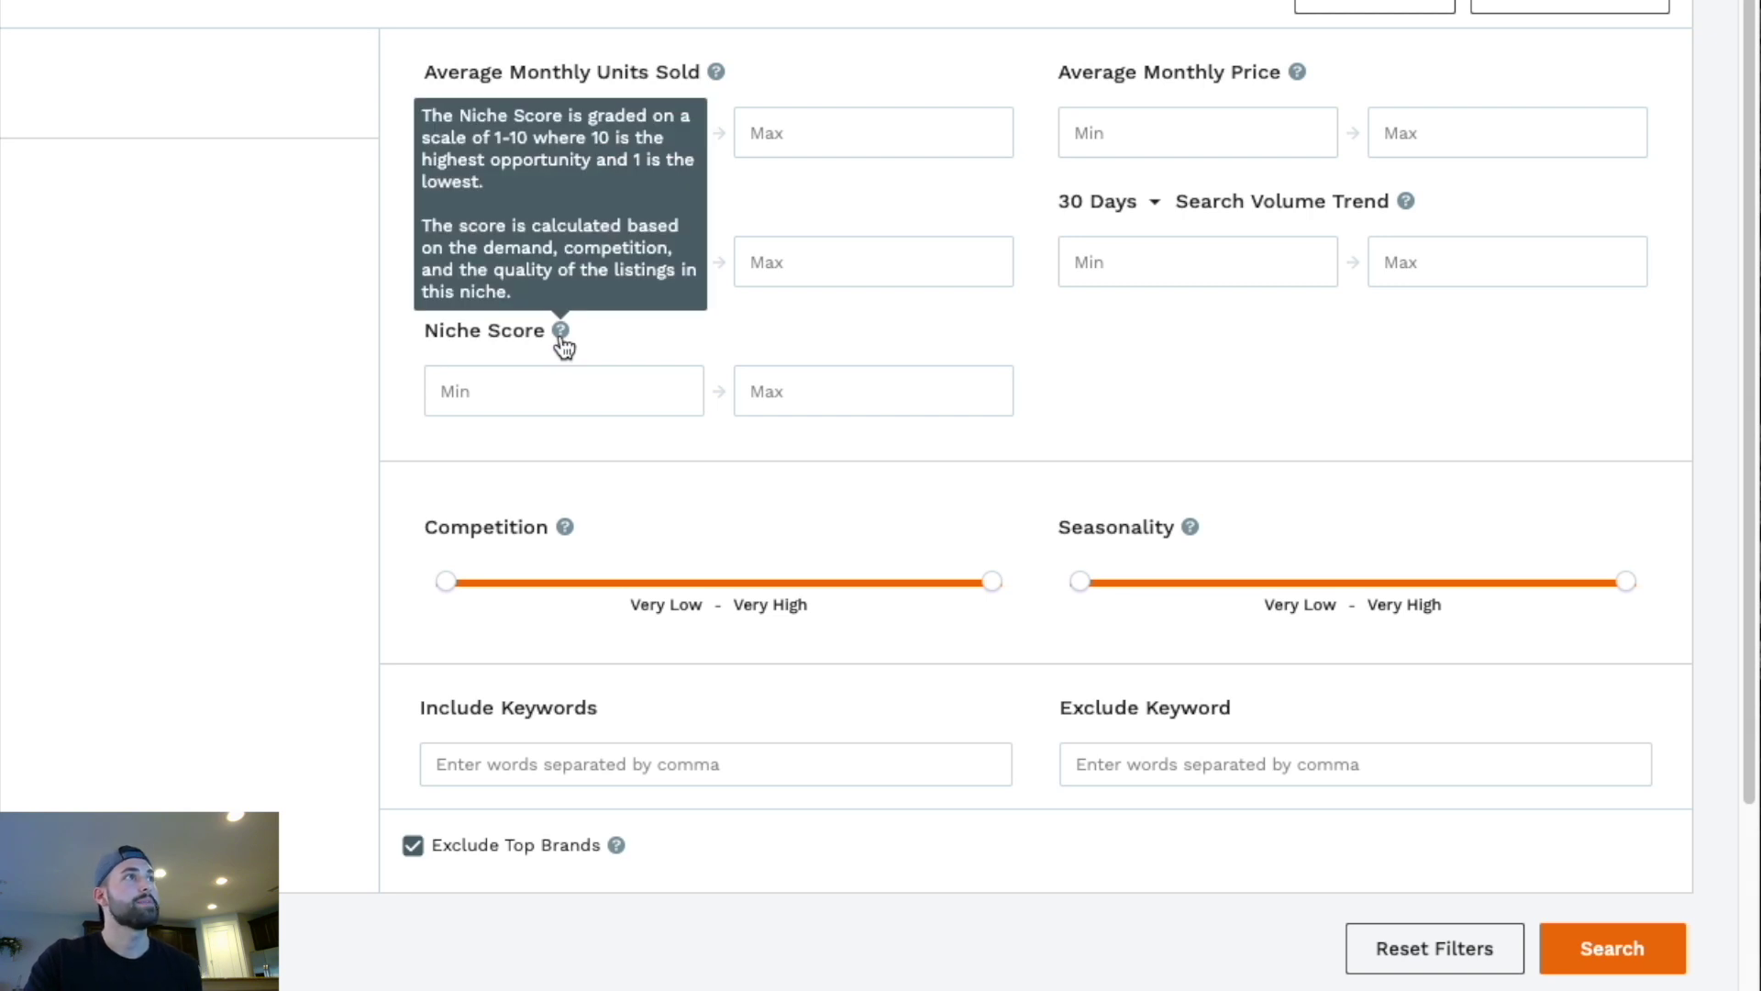
left_click(573, 384)
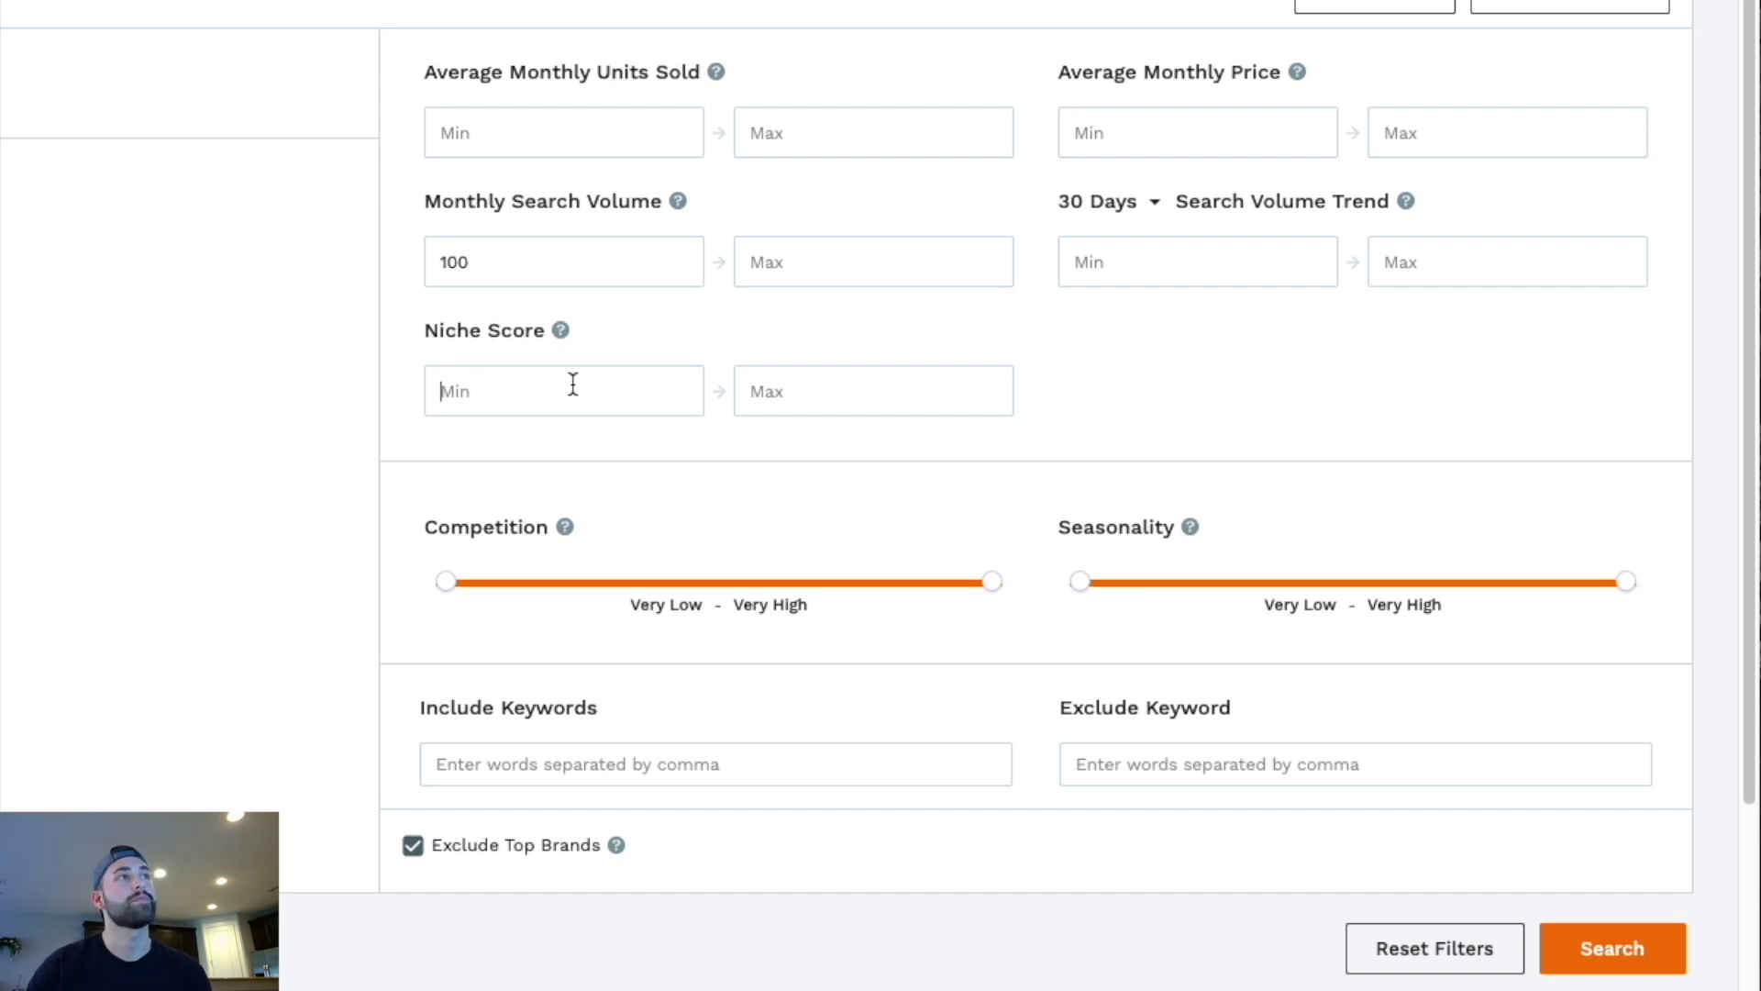
type("7")
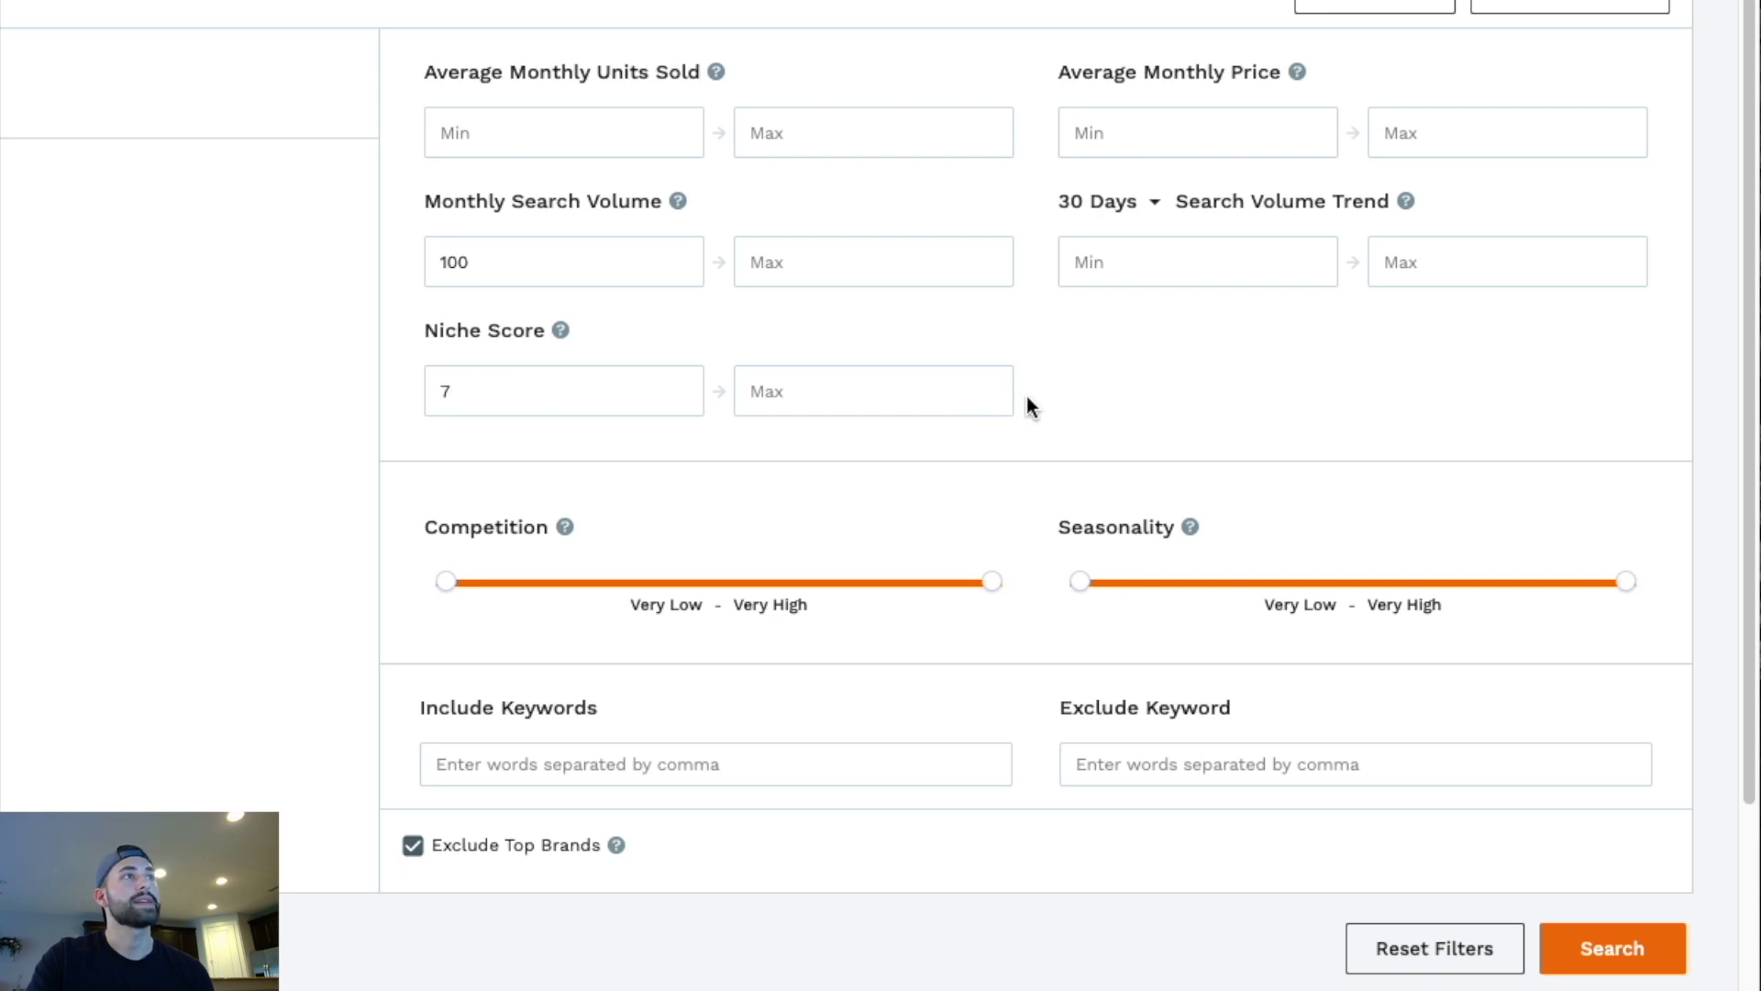
left_click(835, 398)
type("10")
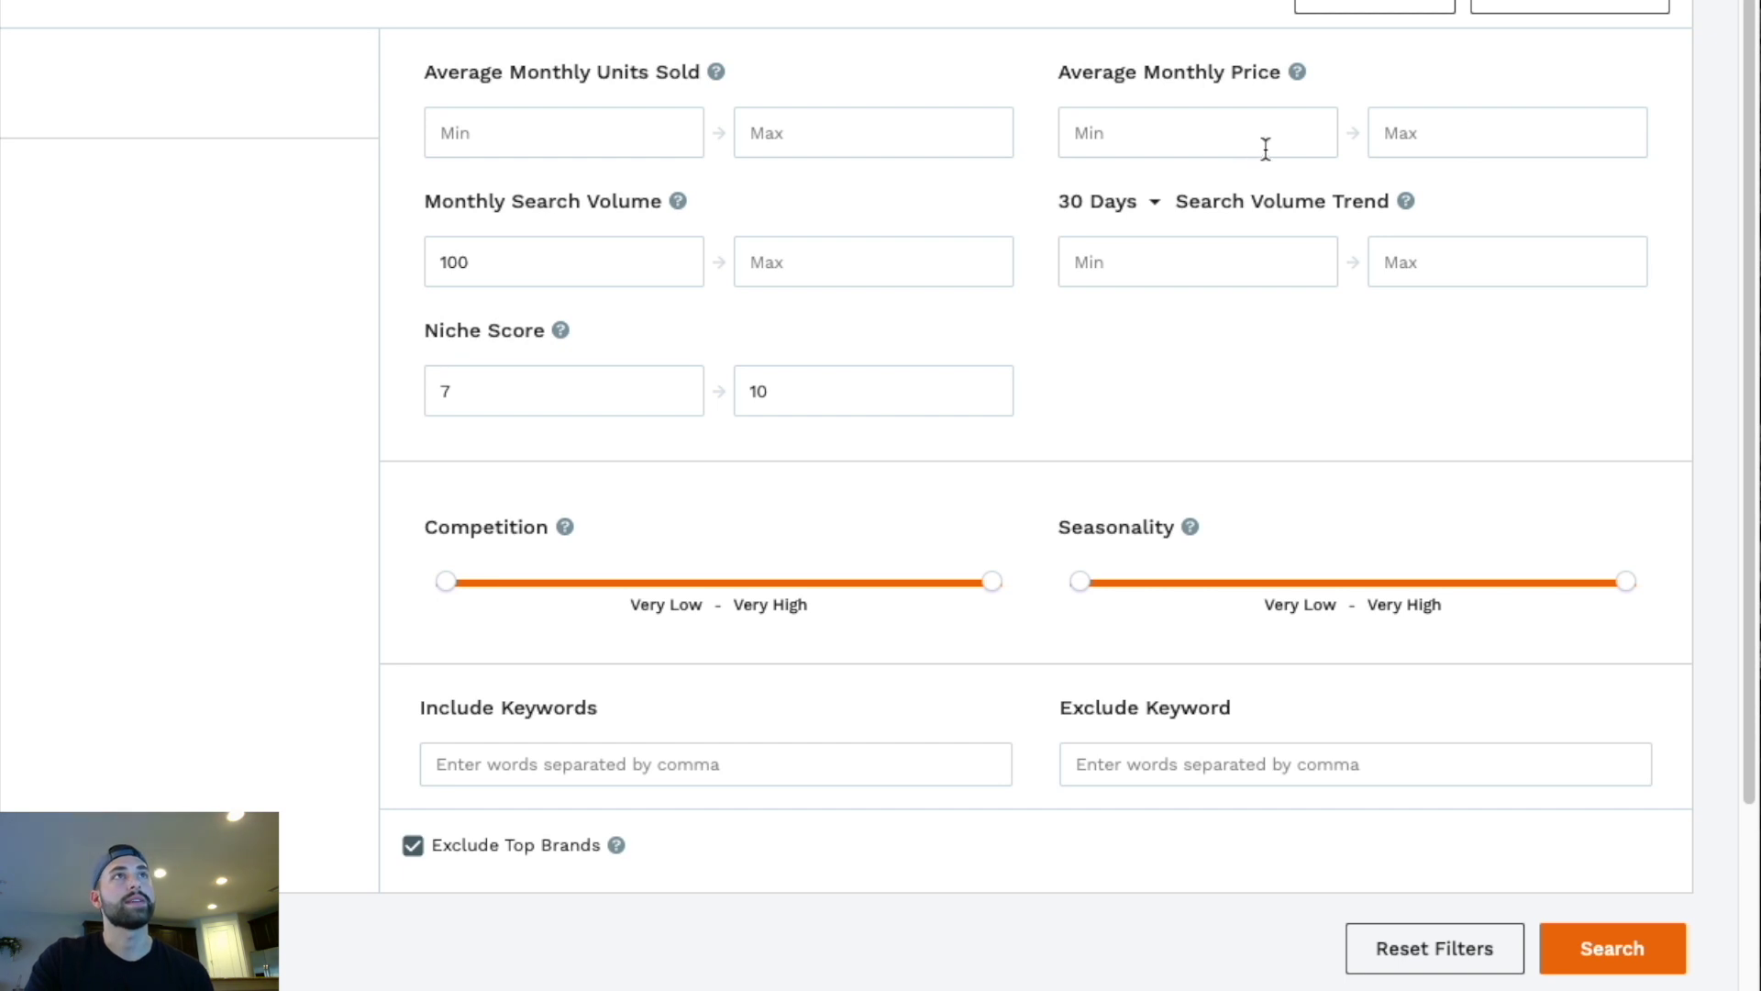
Set the maximum average monthly price to 49.99
left_click(1457, 139)
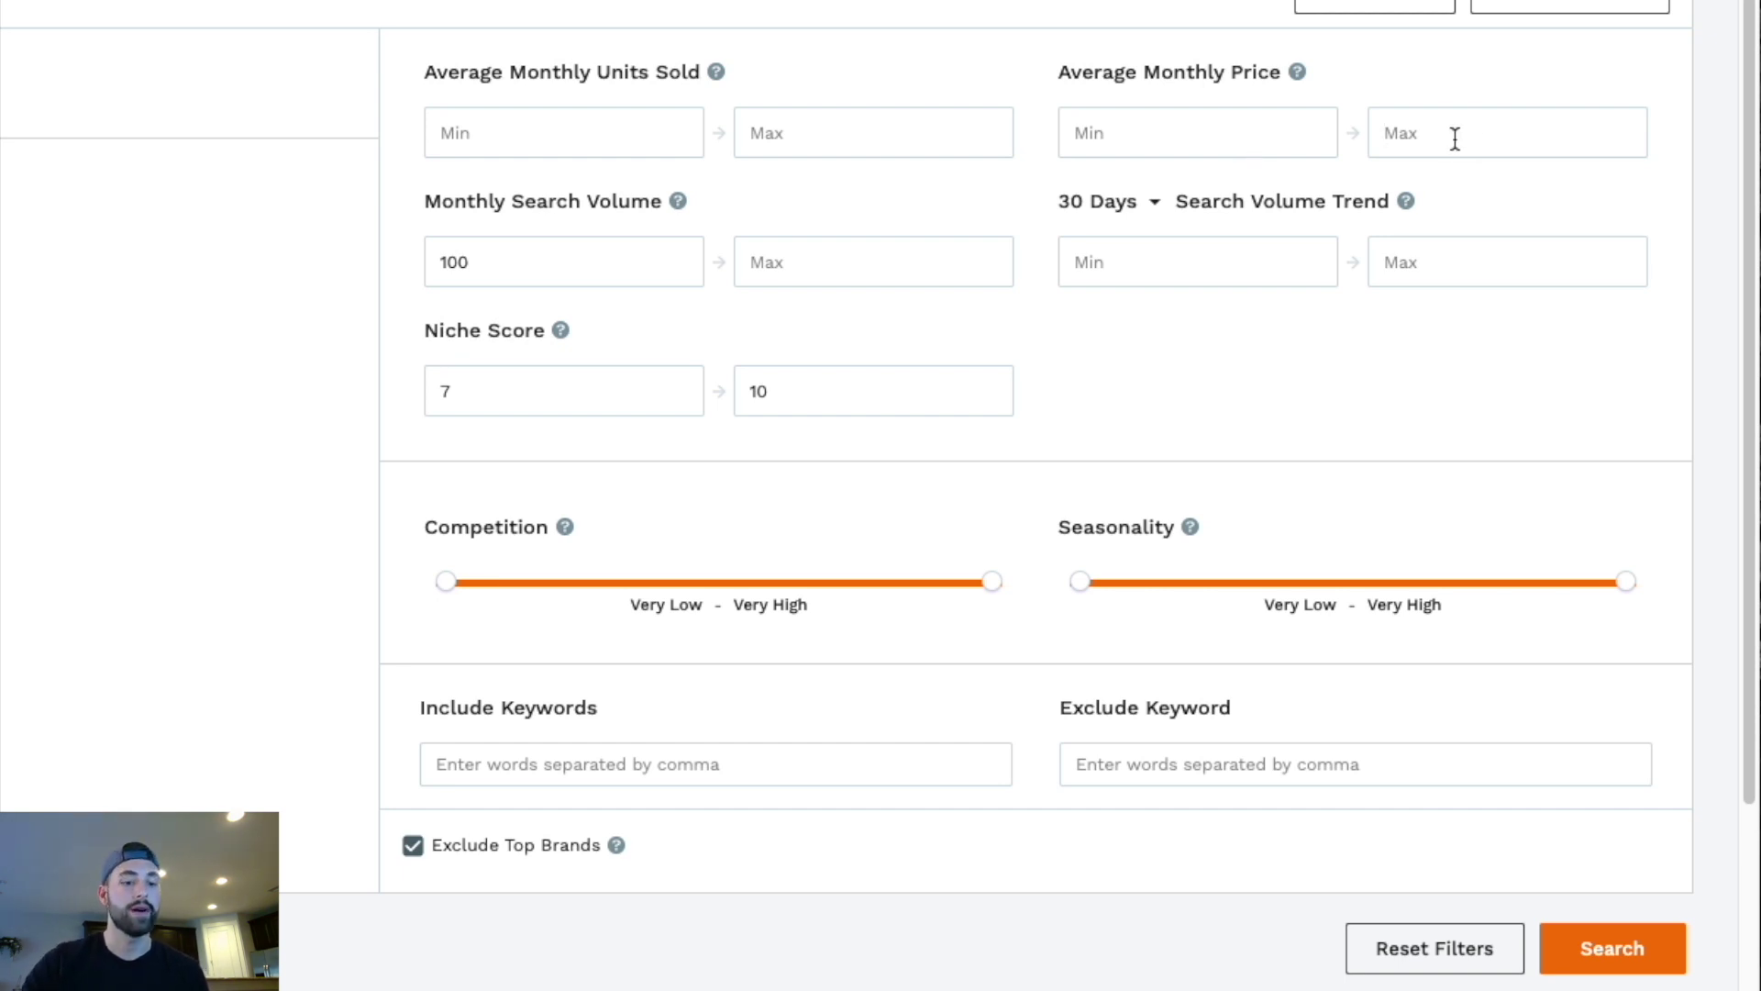
type("49.99")
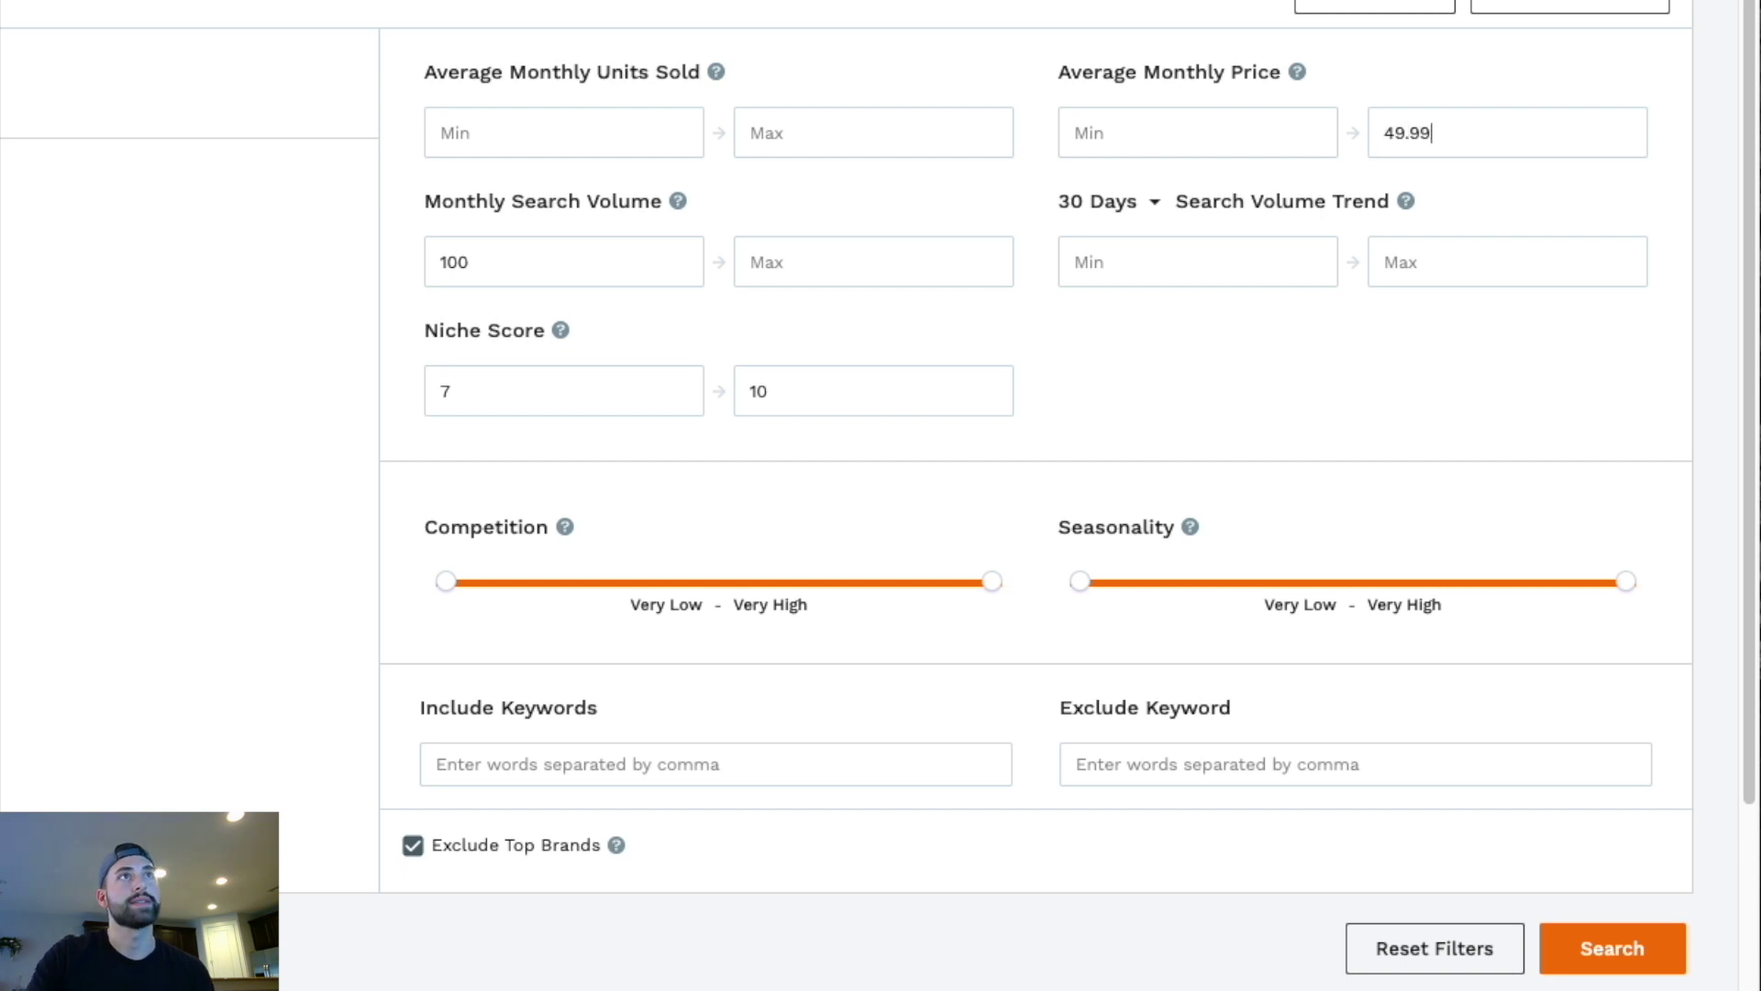
left_click(1442, 464)
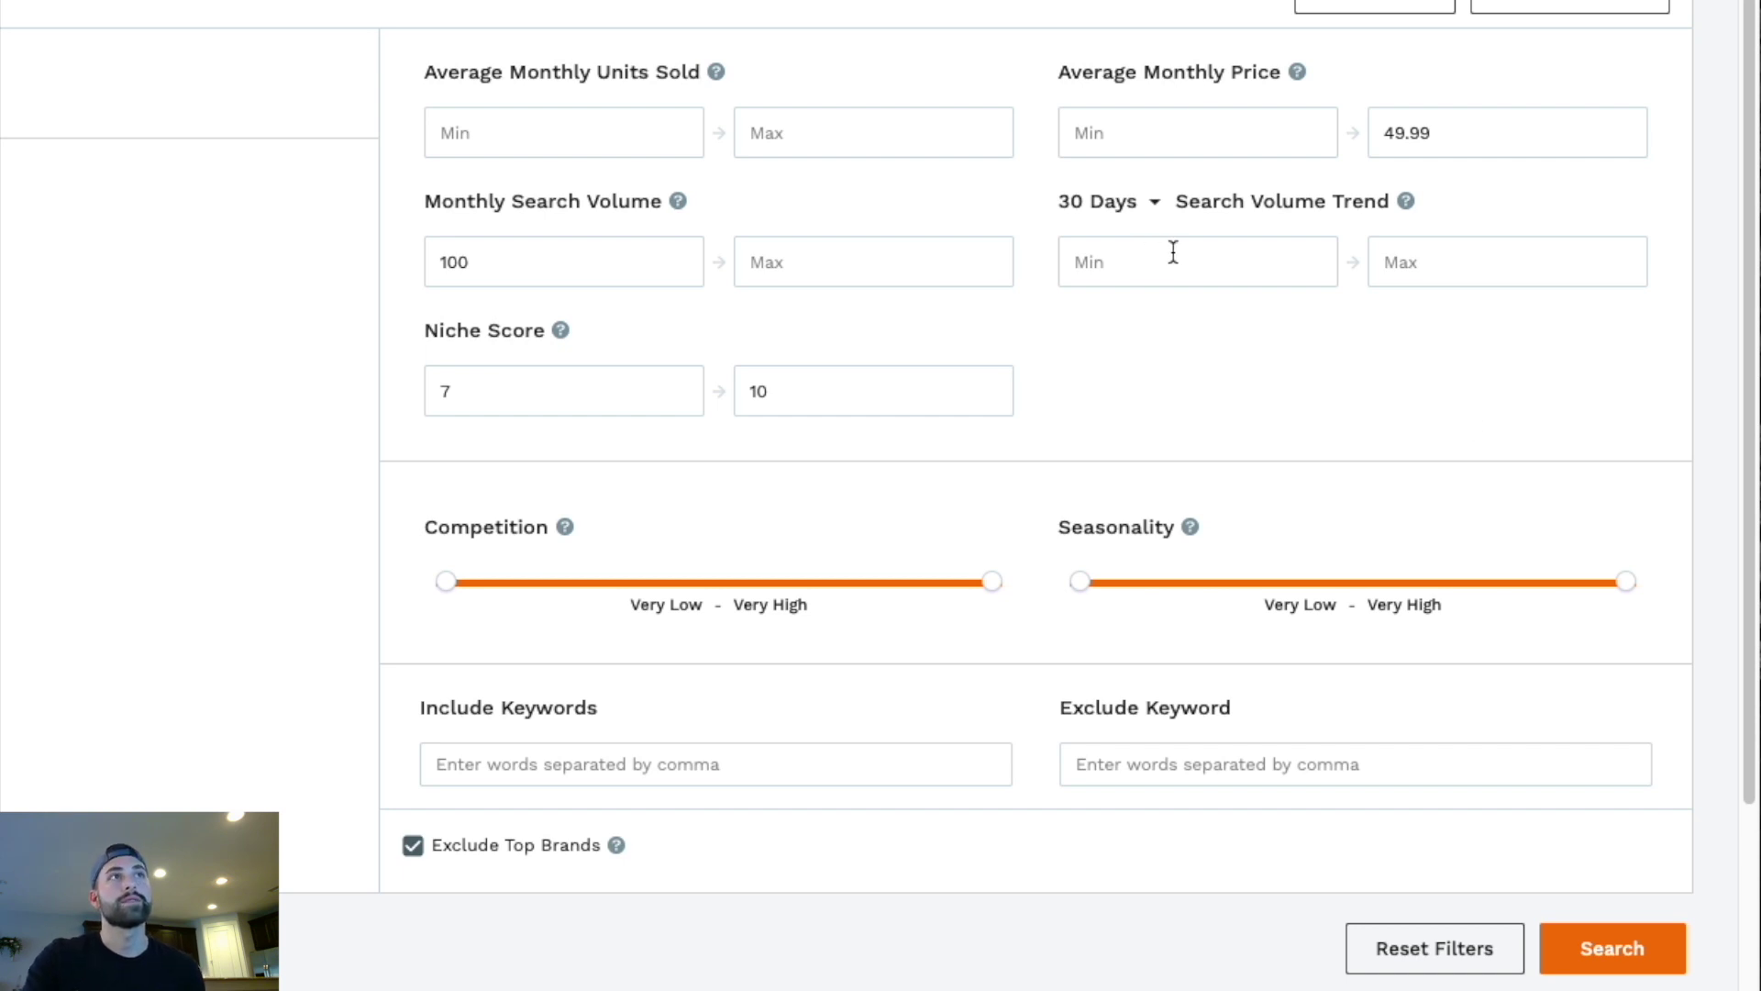
Keep the search volume trend period at 30 Days and set its minimum to 100
left_click(1127, 205)
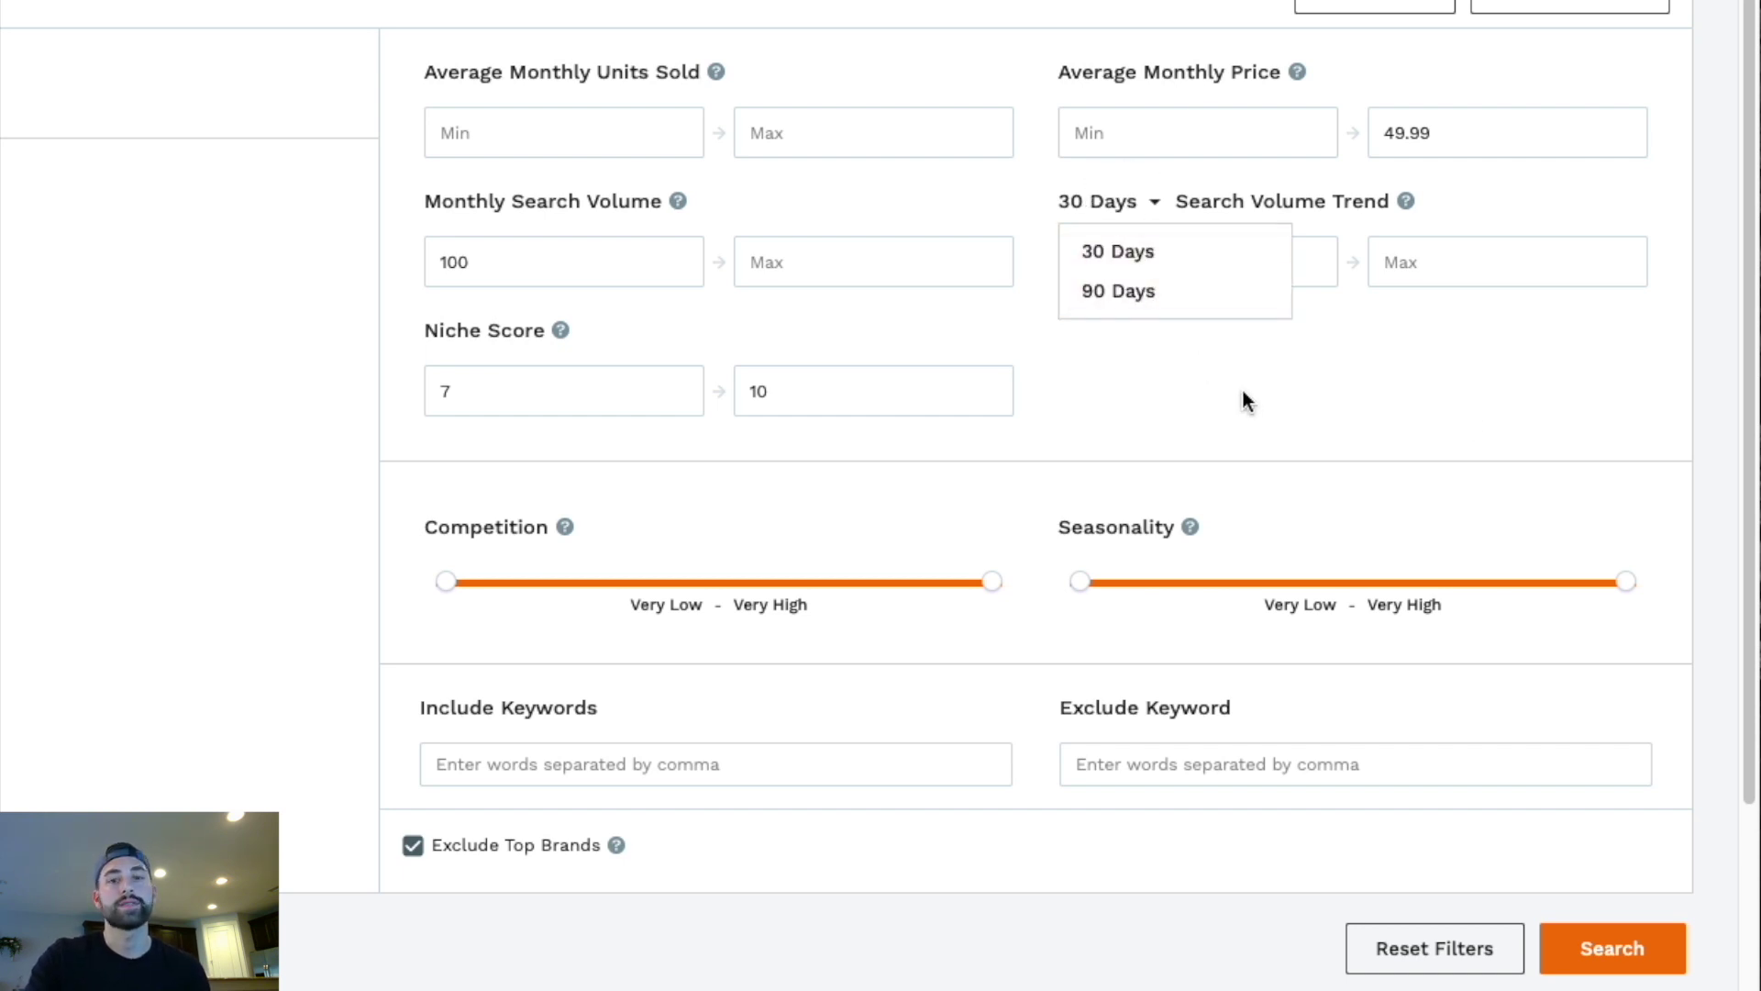
left_click(1131, 207)
left_click(1134, 218)
left_click(1128, 248)
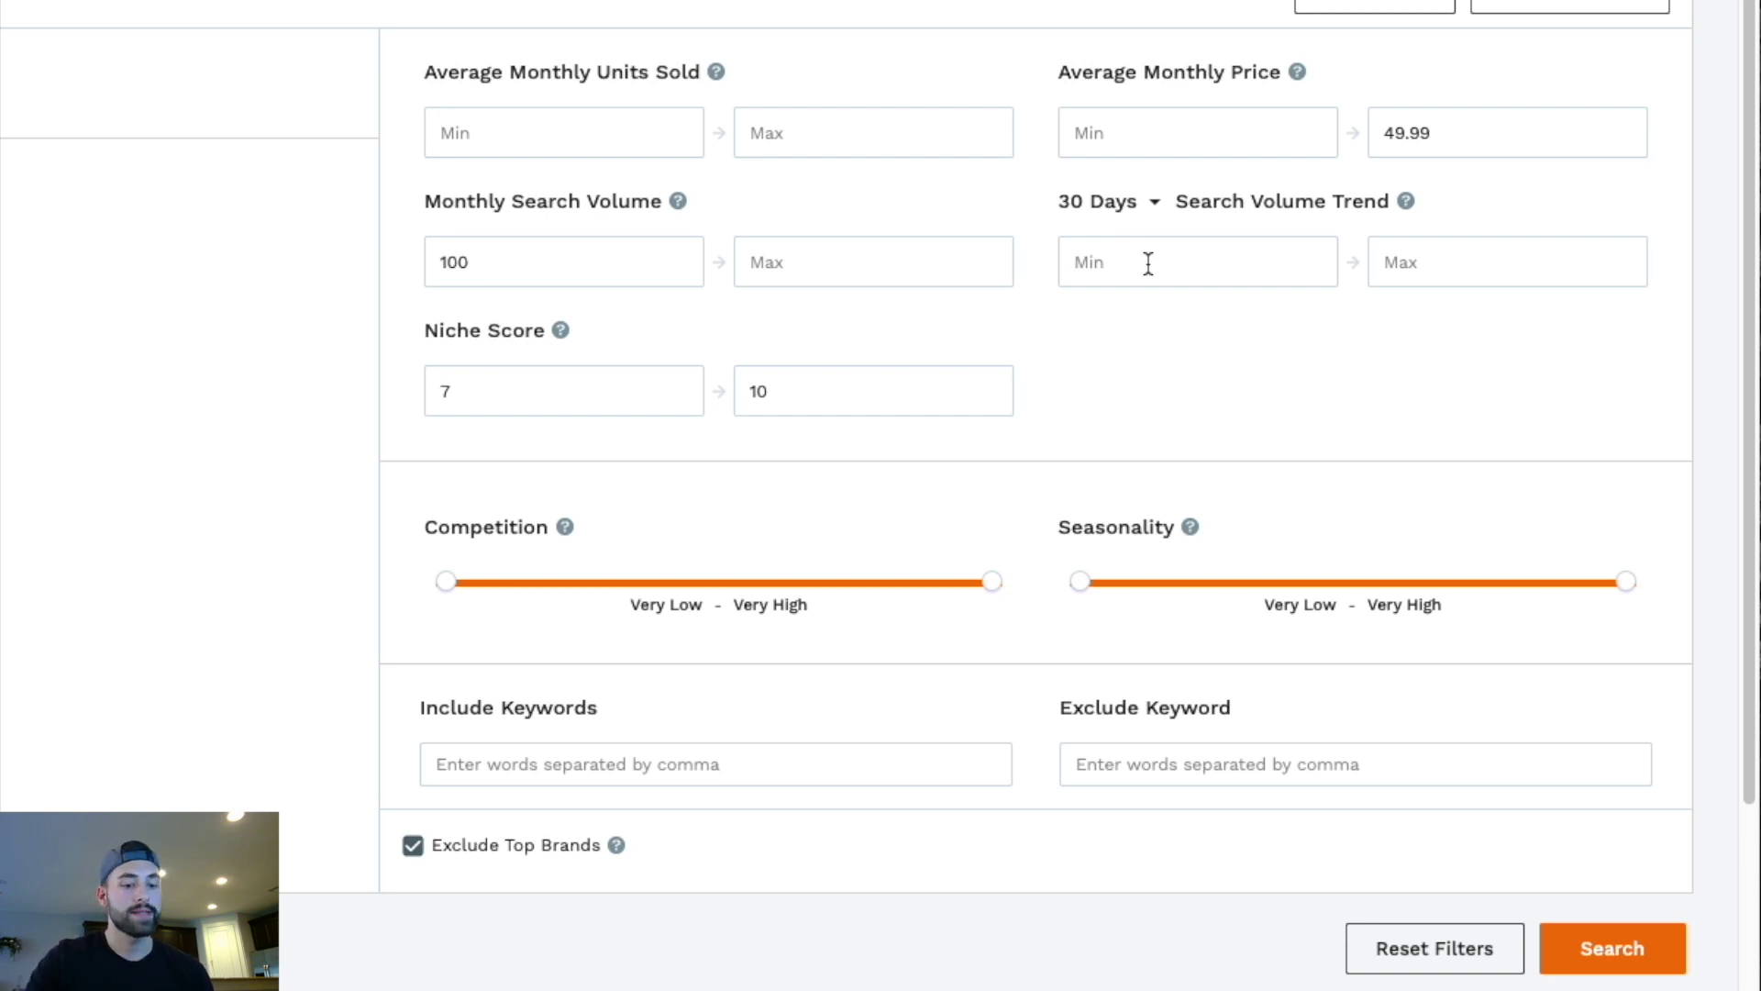
type("100")
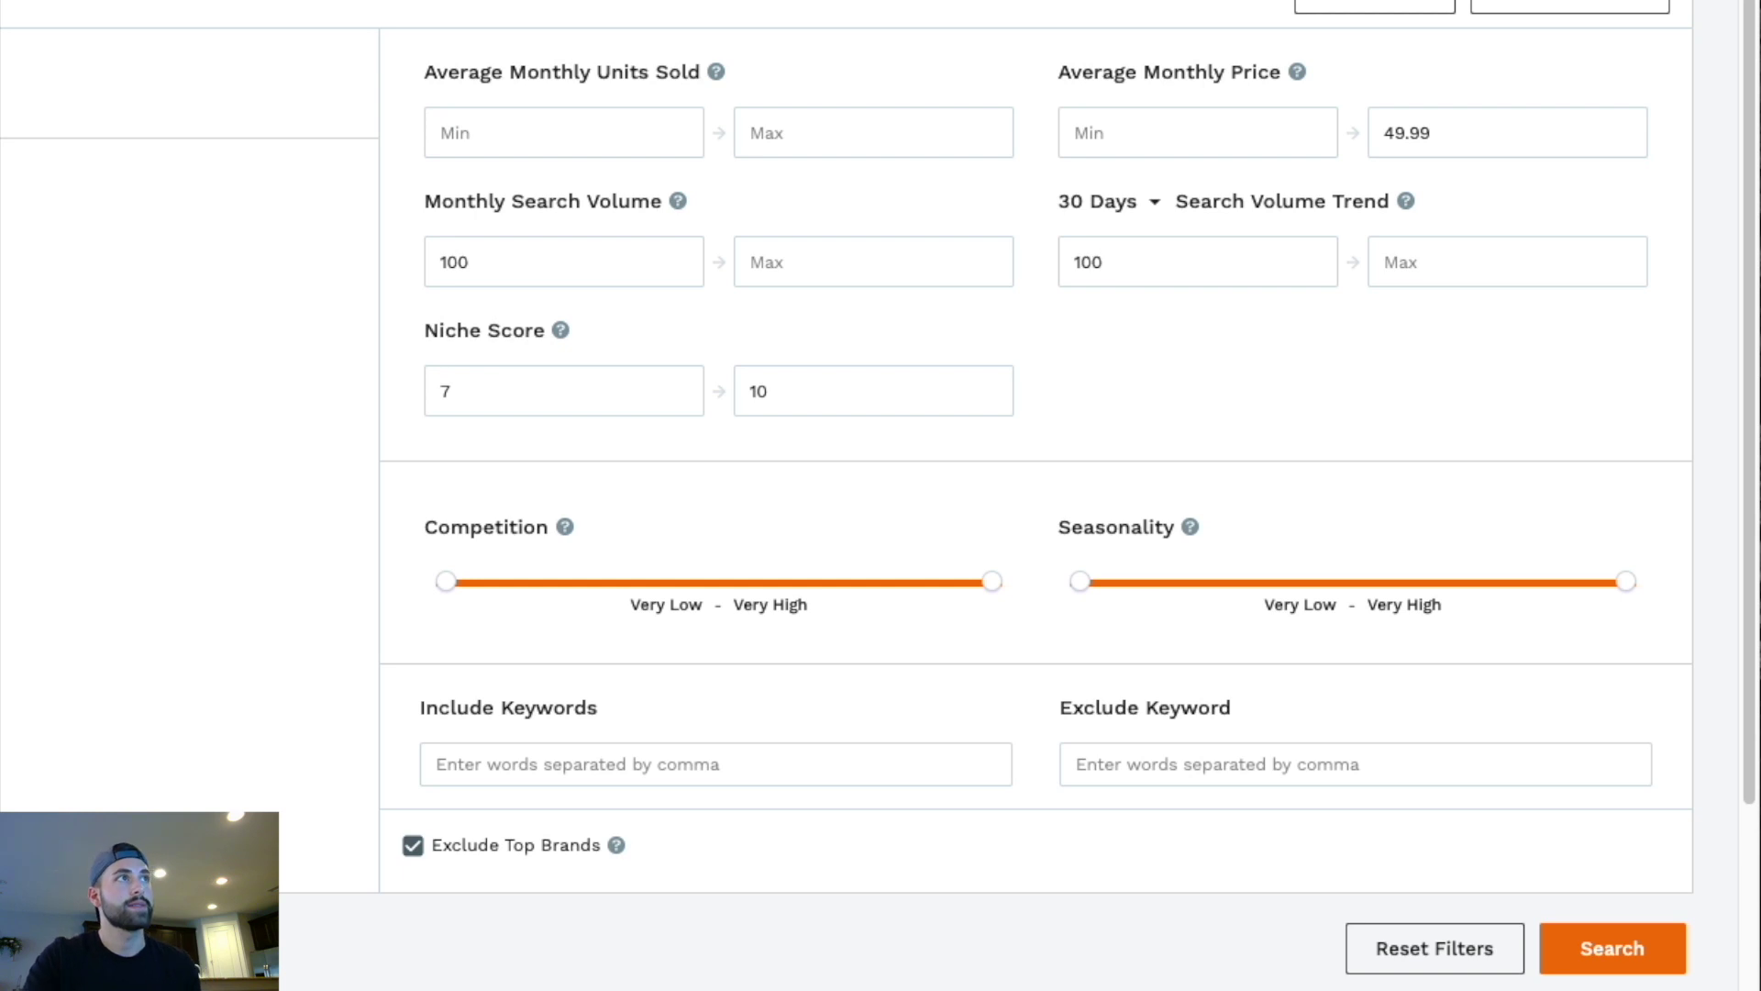
key("Tab")
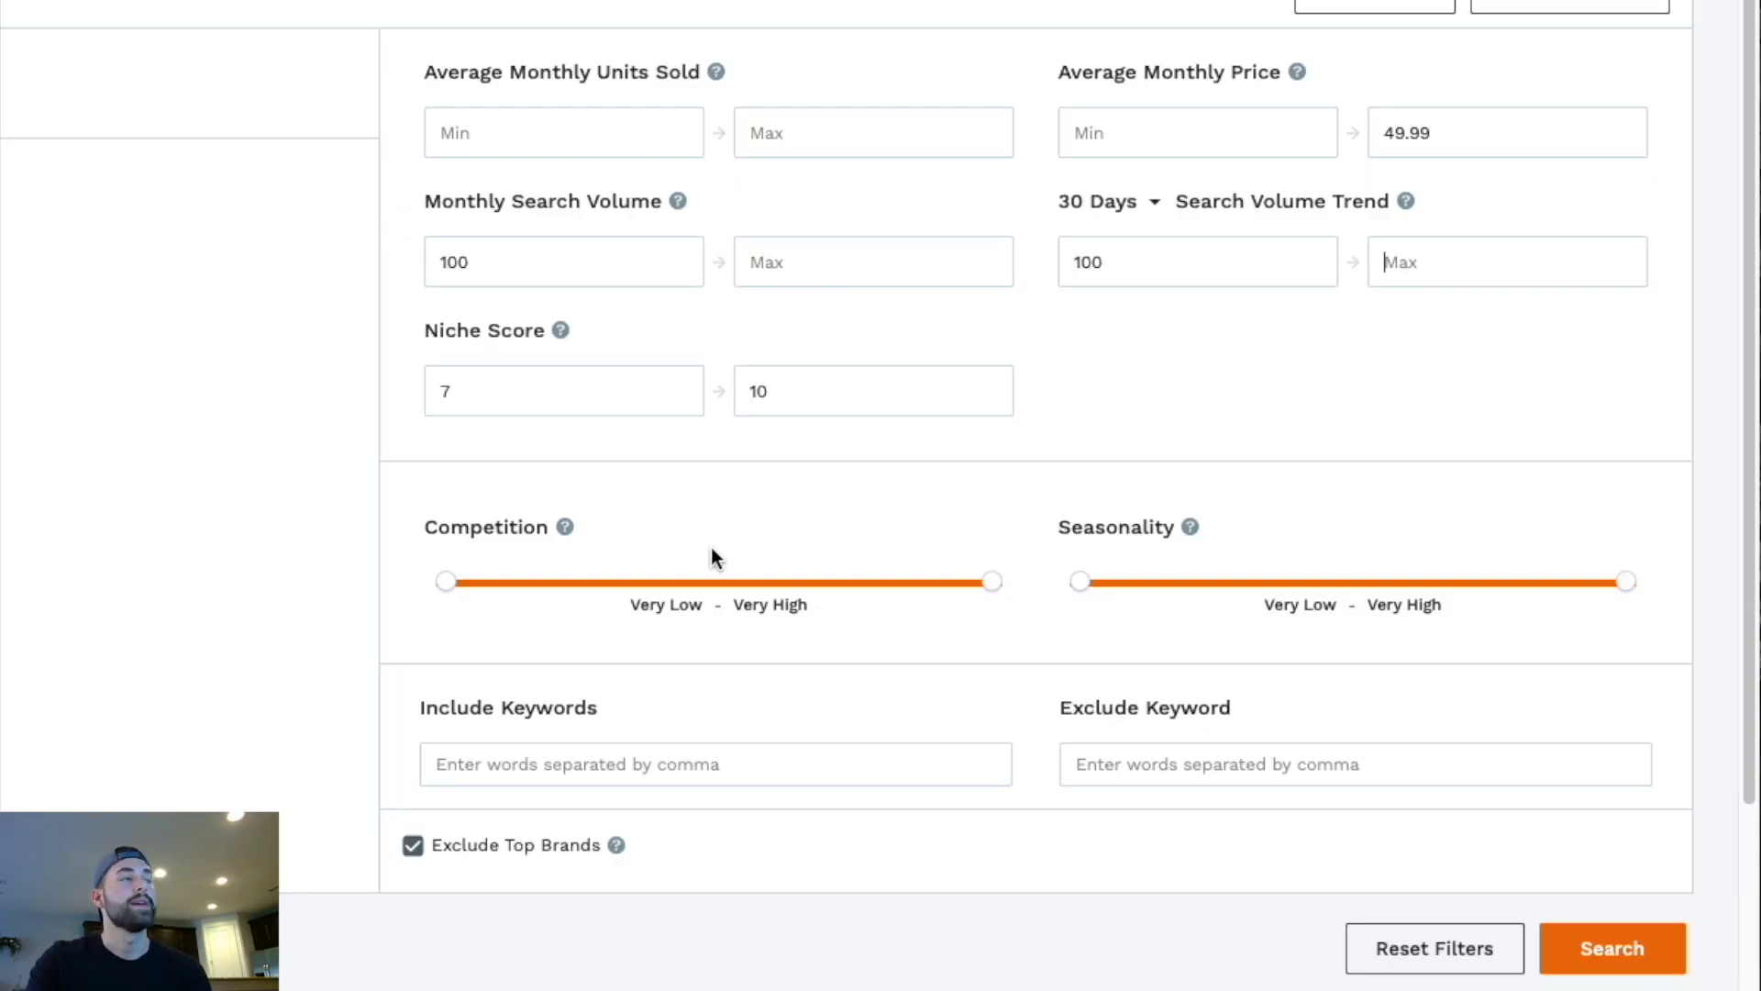
Limit both the competition and seasonality filters to the range Very Low to Low
left_click_drag(980, 581, 548, 615)
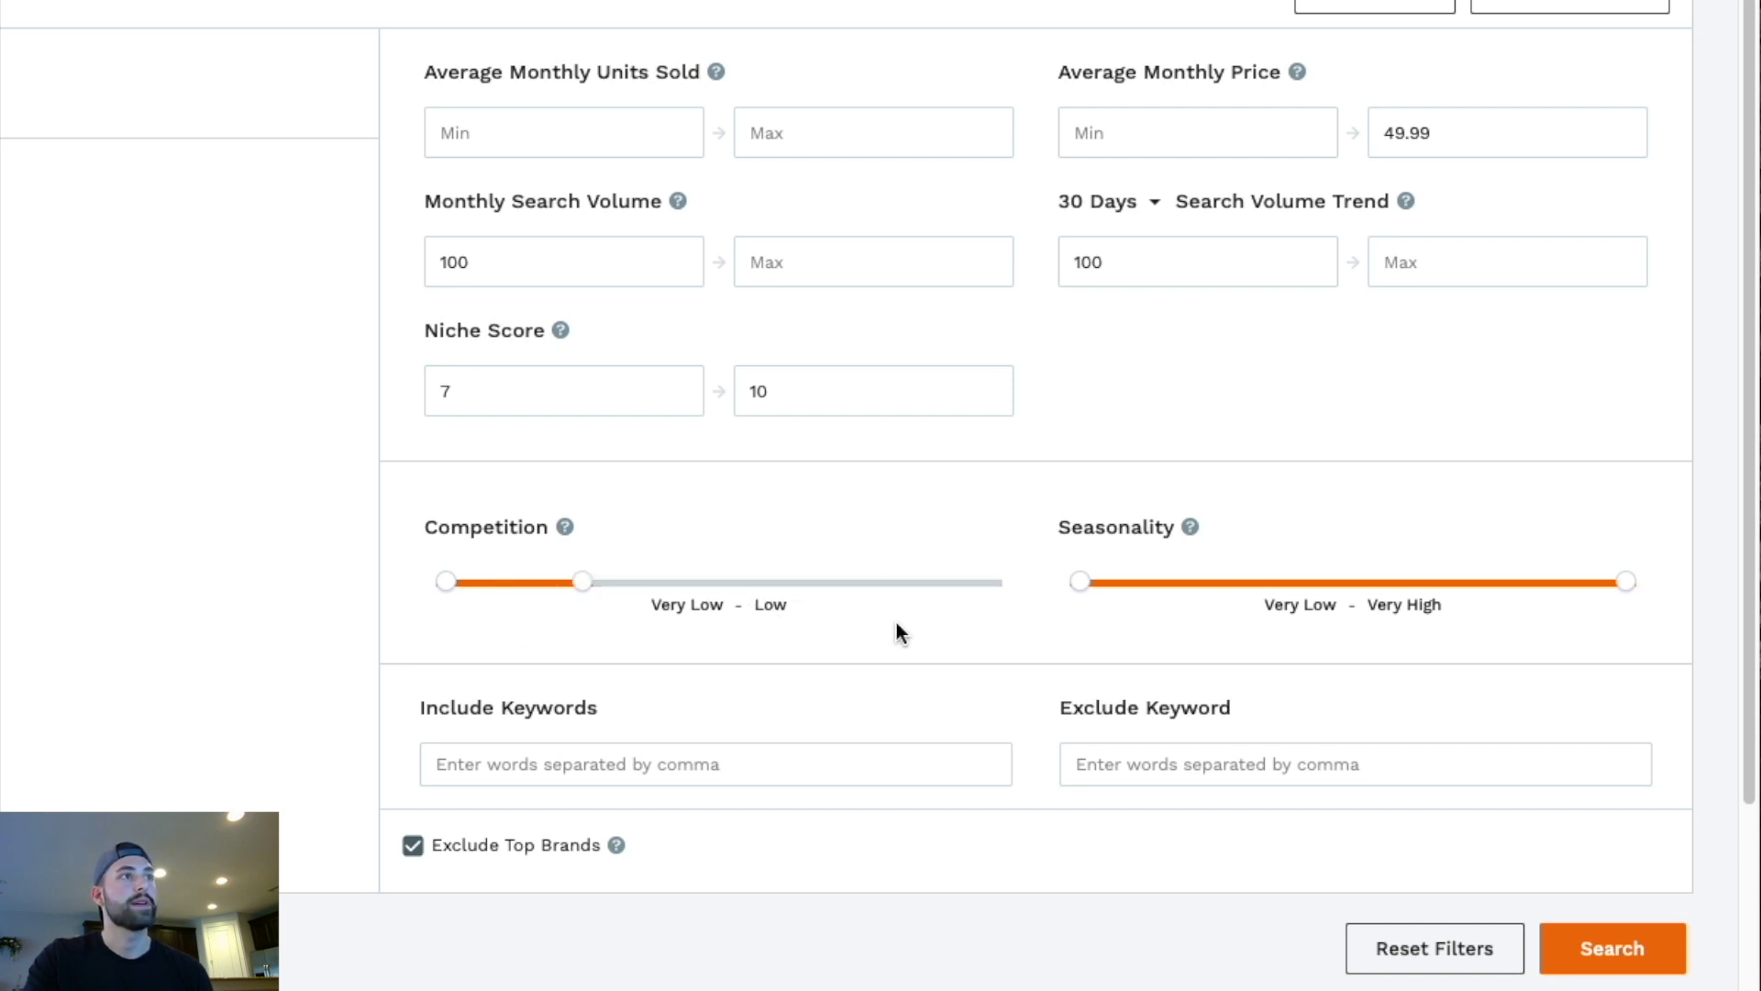
left_click_drag(1625, 587, 1209, 614)
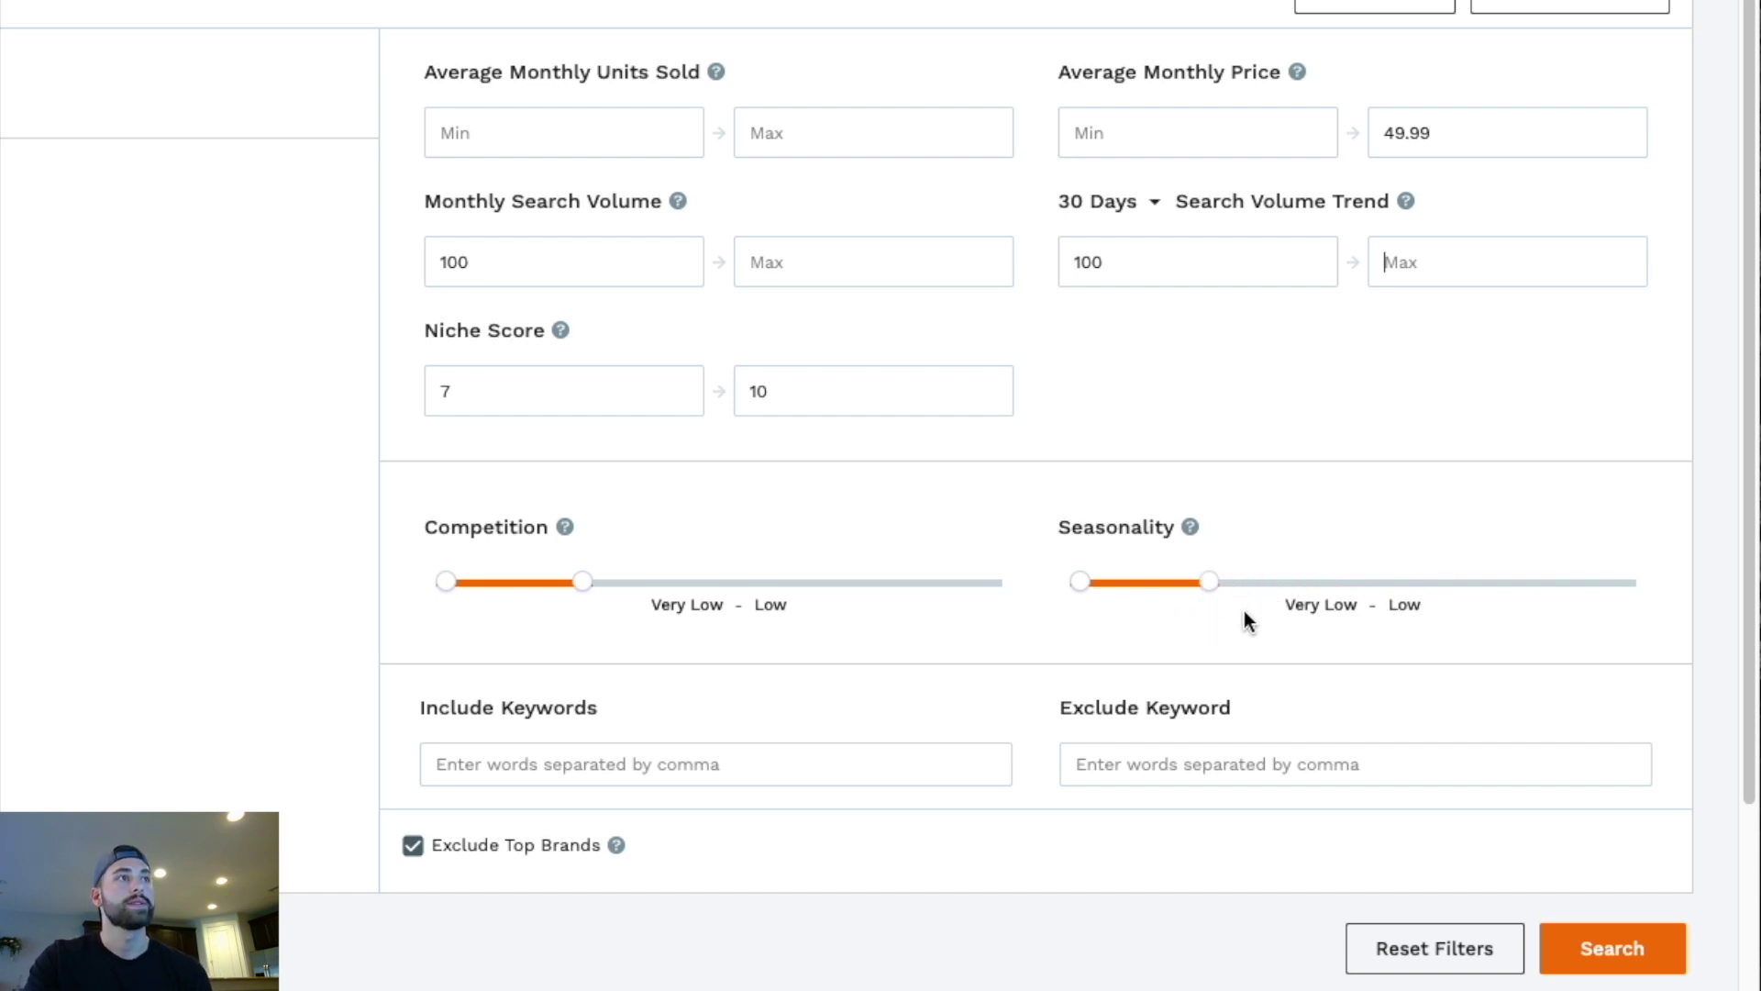
left_click(668, 767)
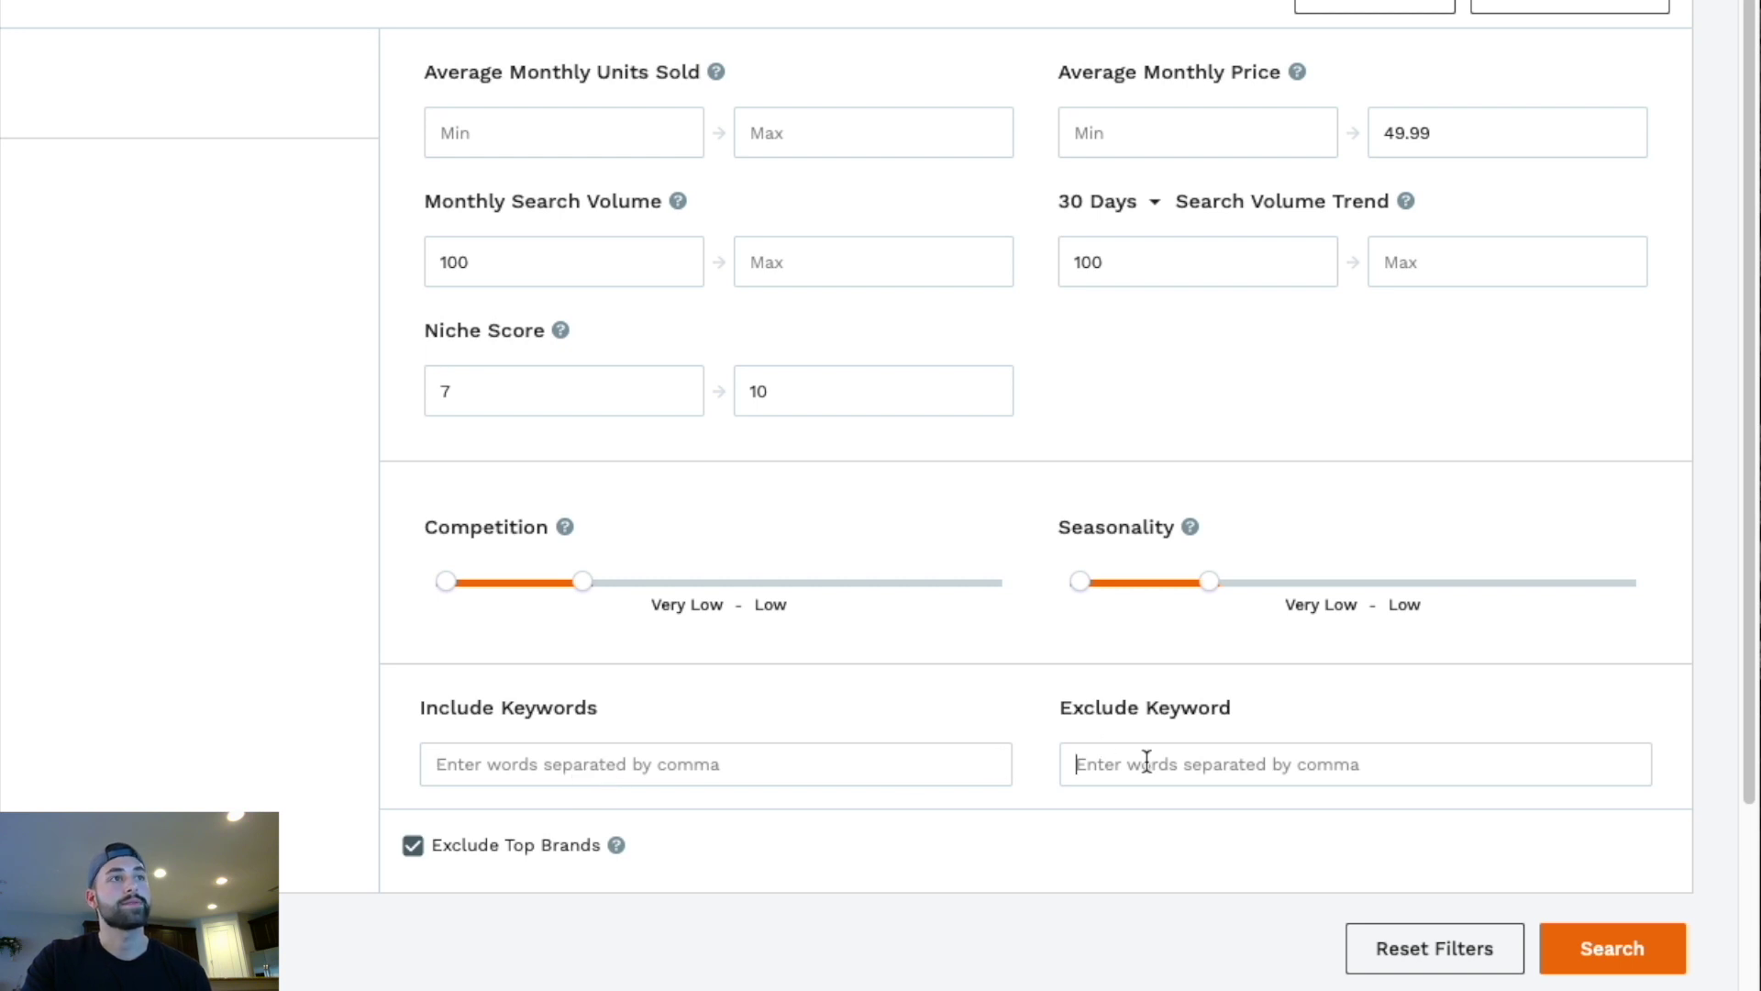
key("Tab")
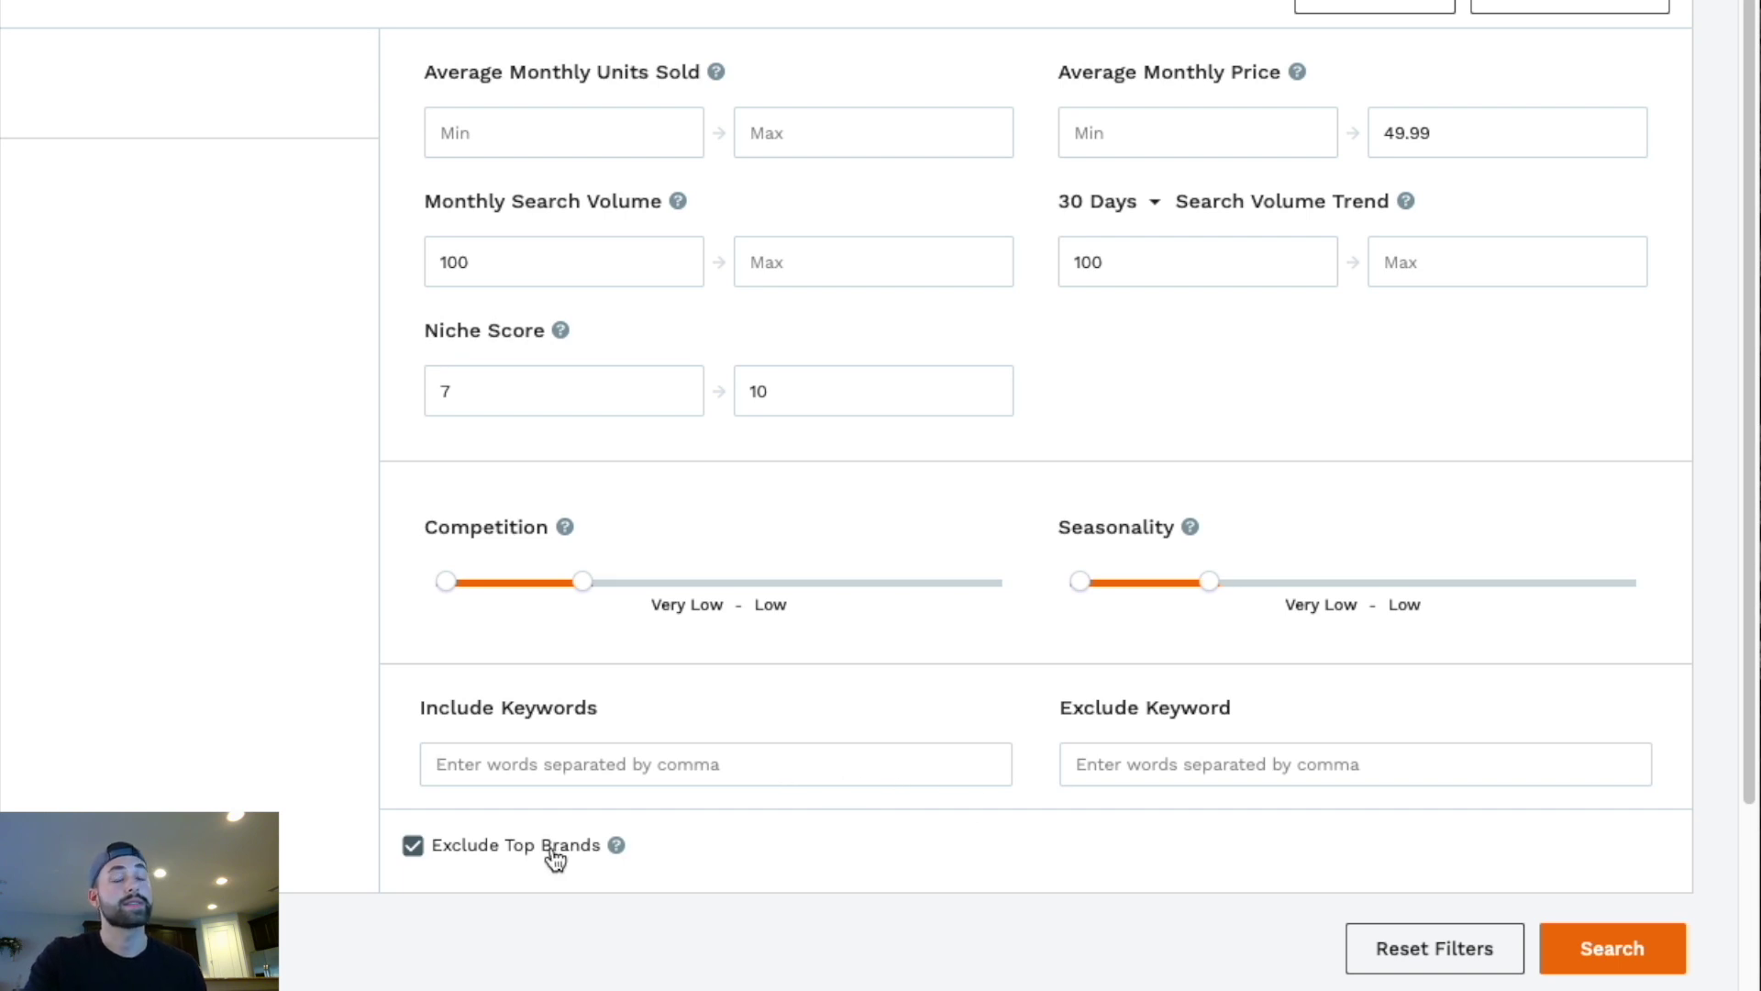
Run the niche search with top brands excluded and review what the result columns describe
mouse_move(618, 850)
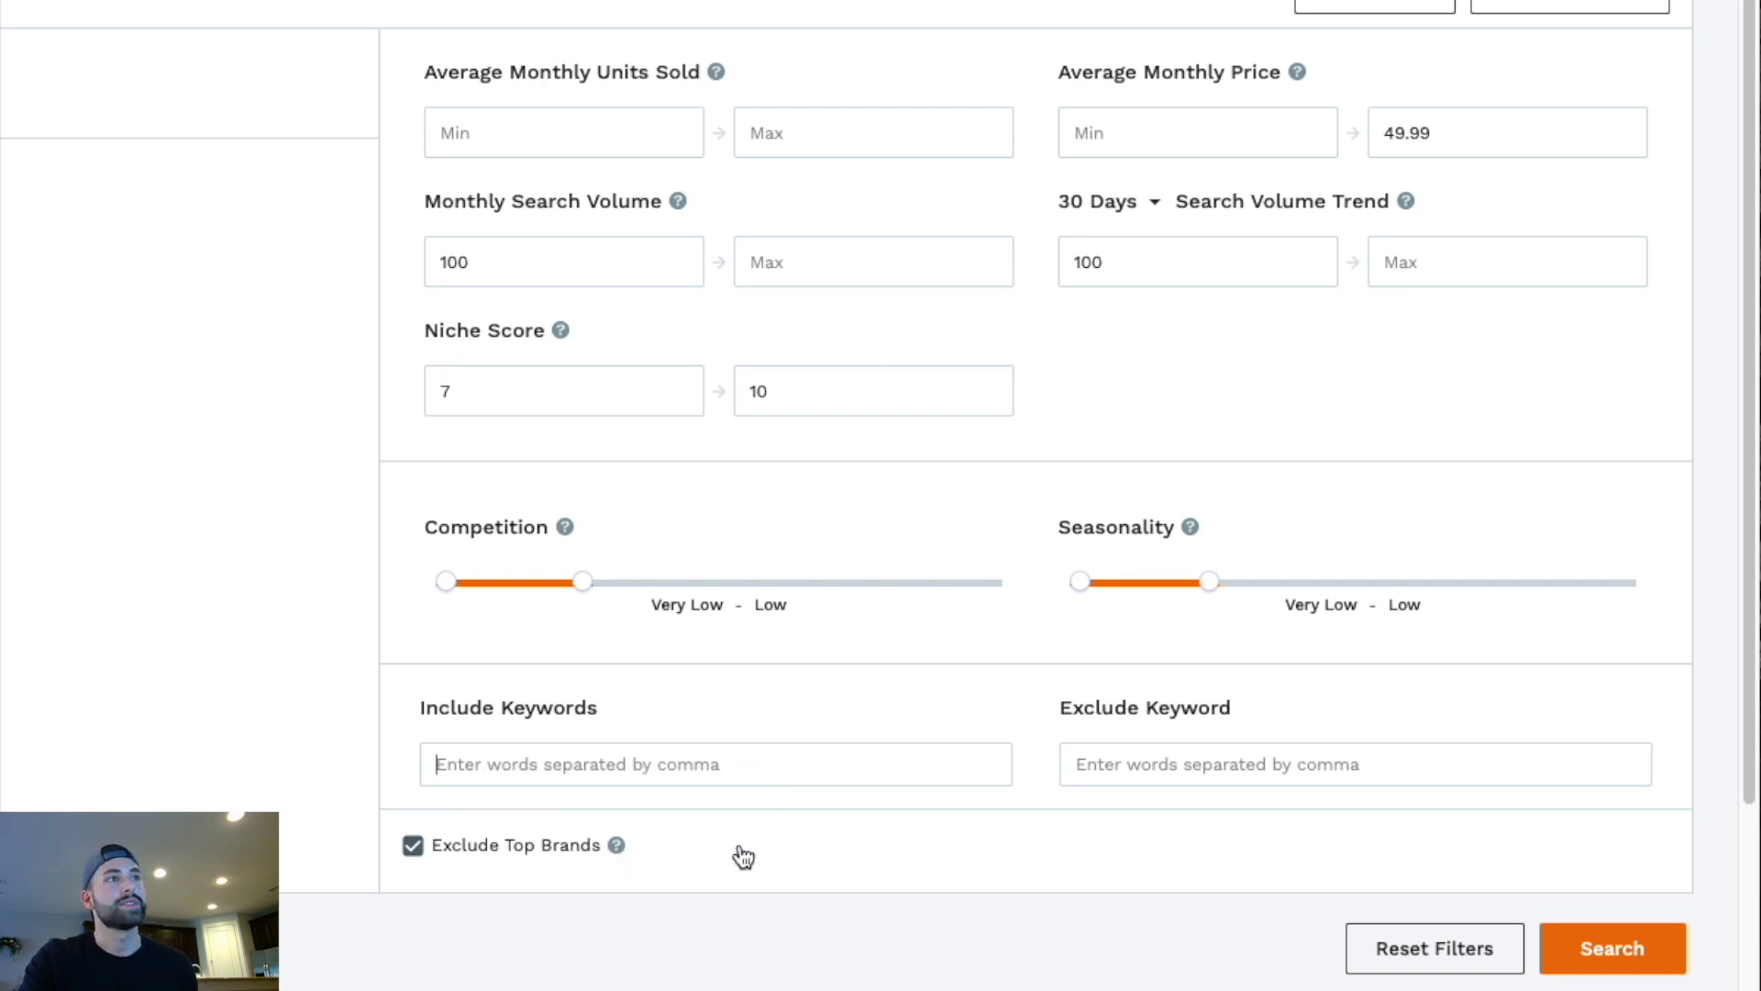
left_click(1591, 957)
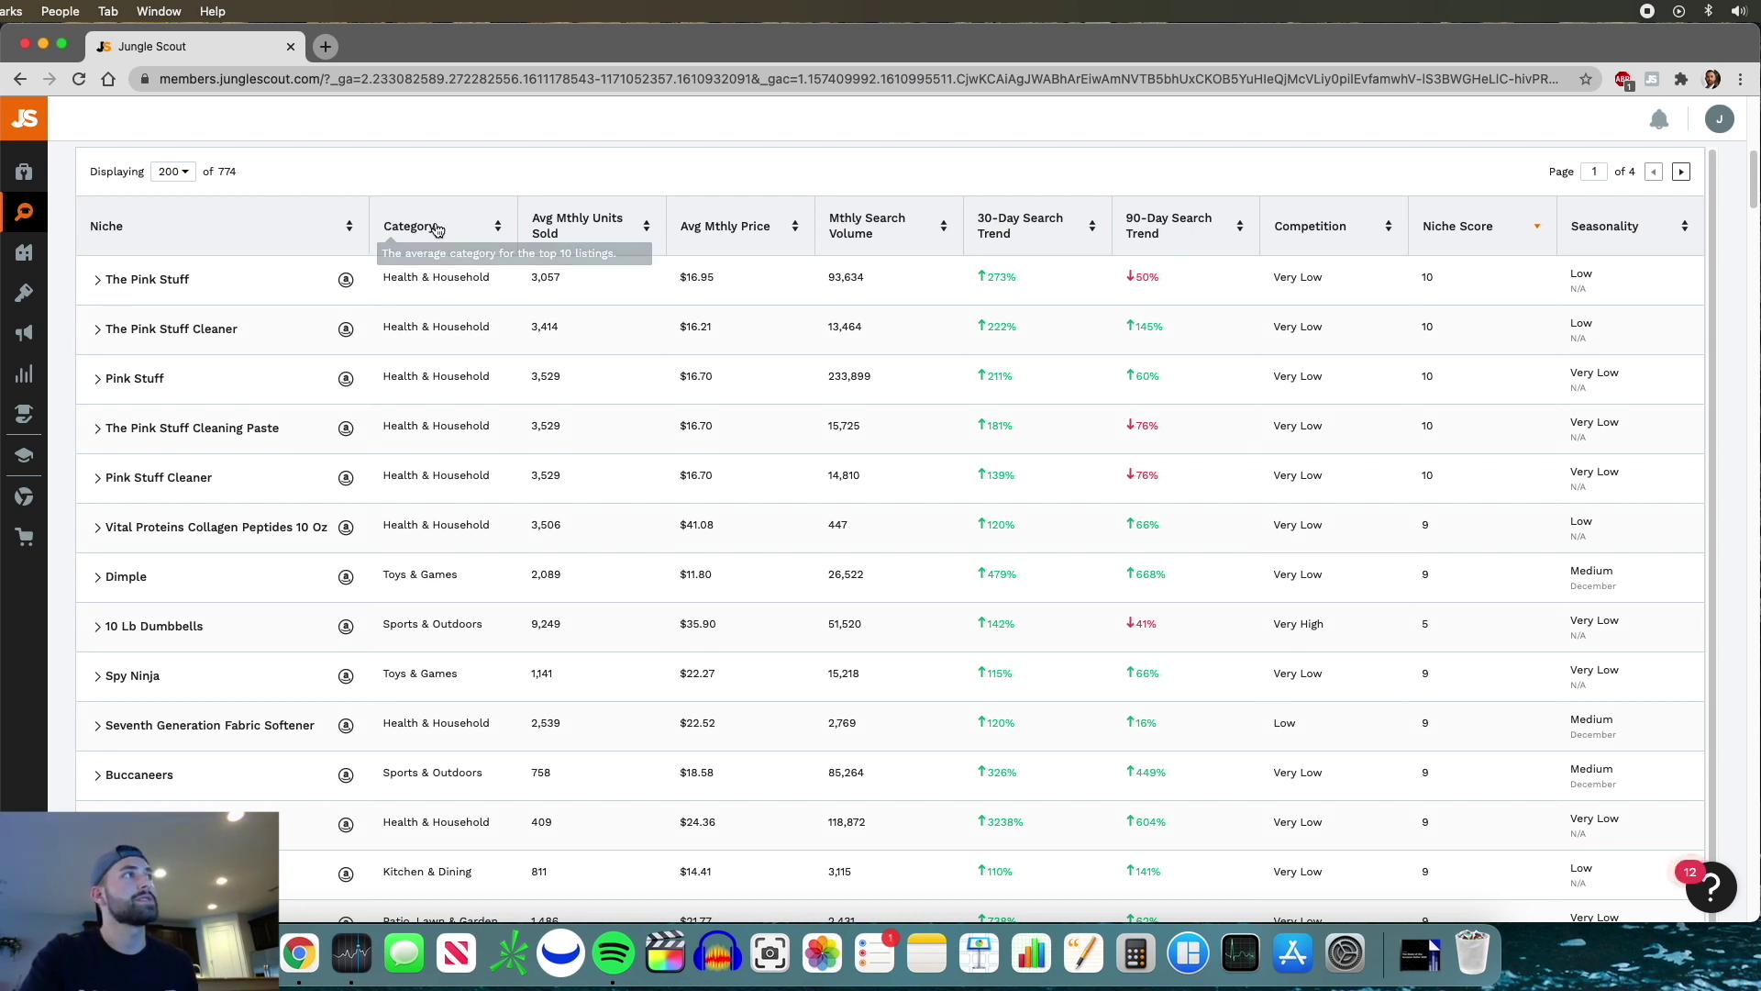
mouse_move(614, 233)
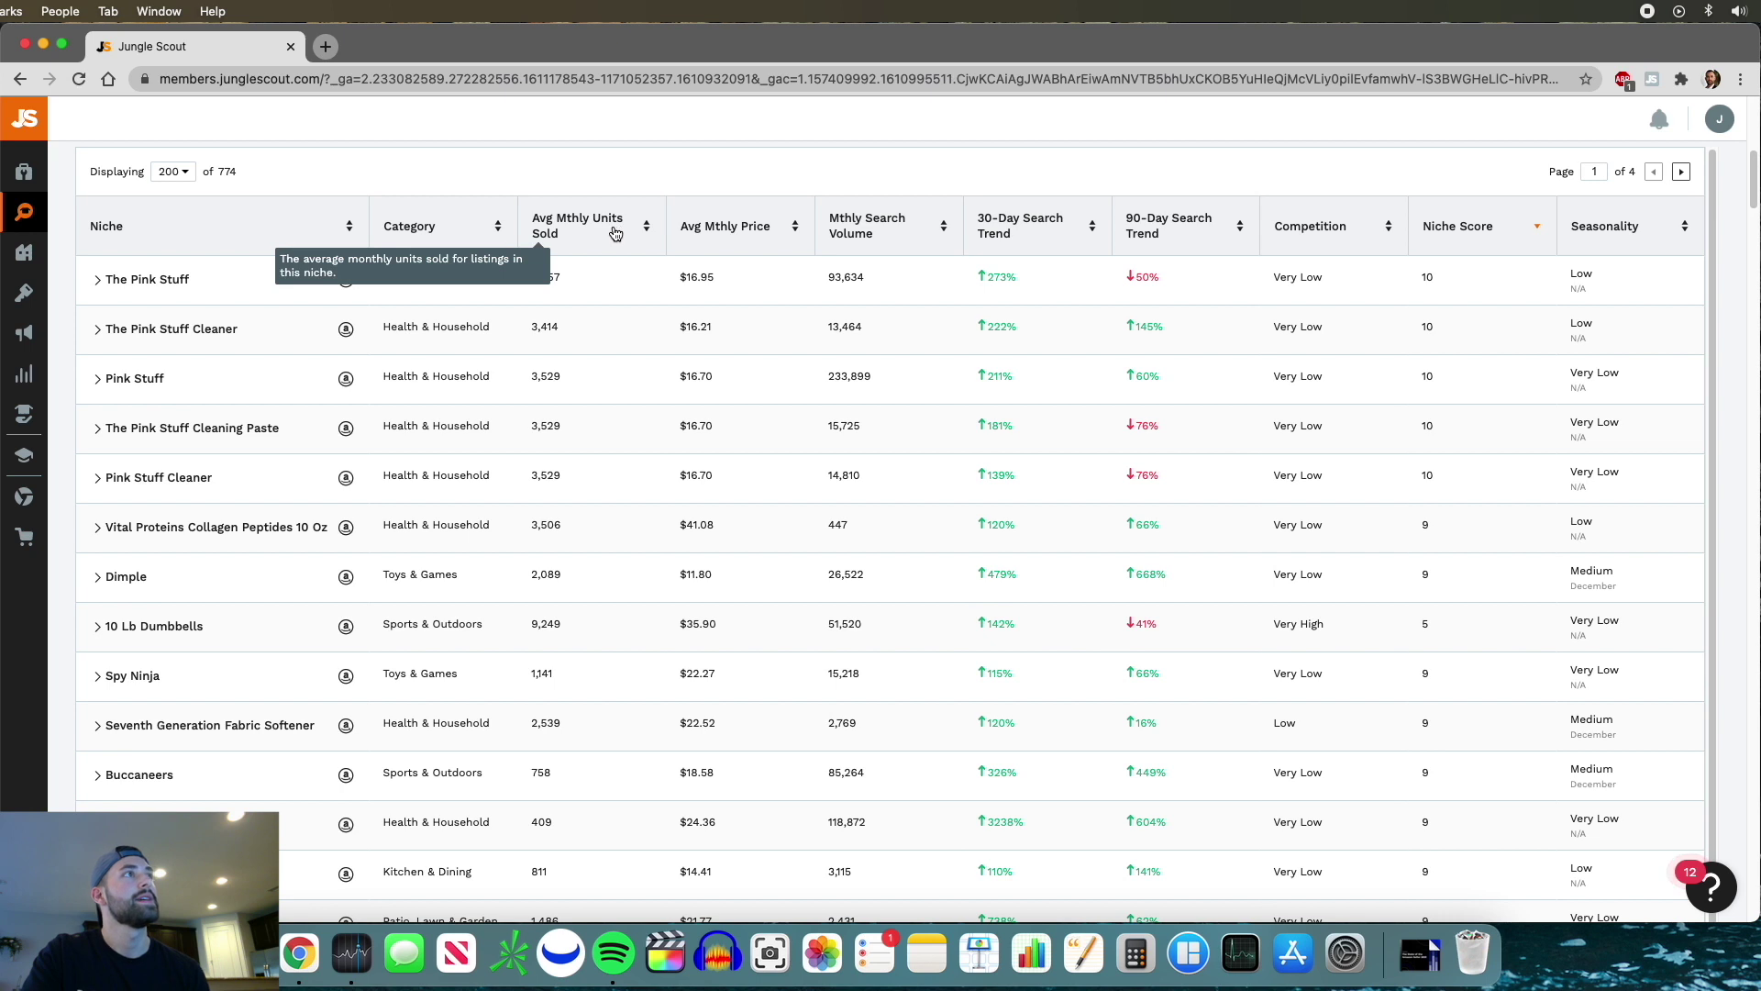
mouse_move(1083, 243)
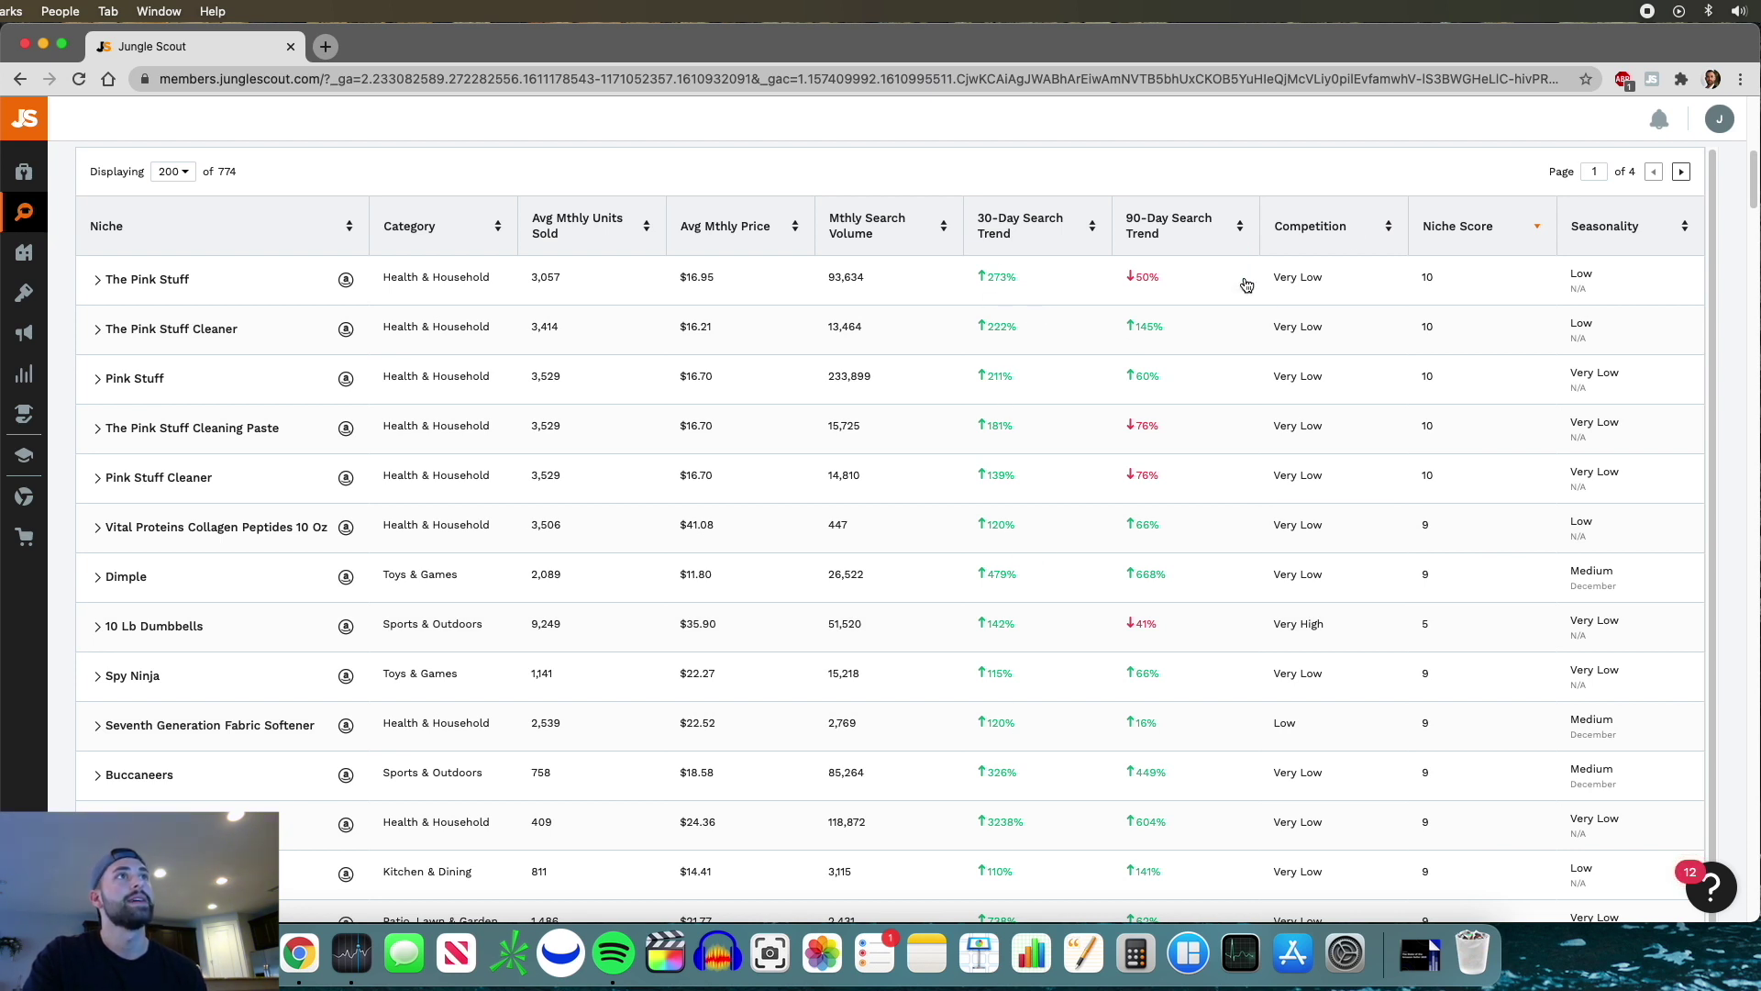
mouse_move(1344, 239)
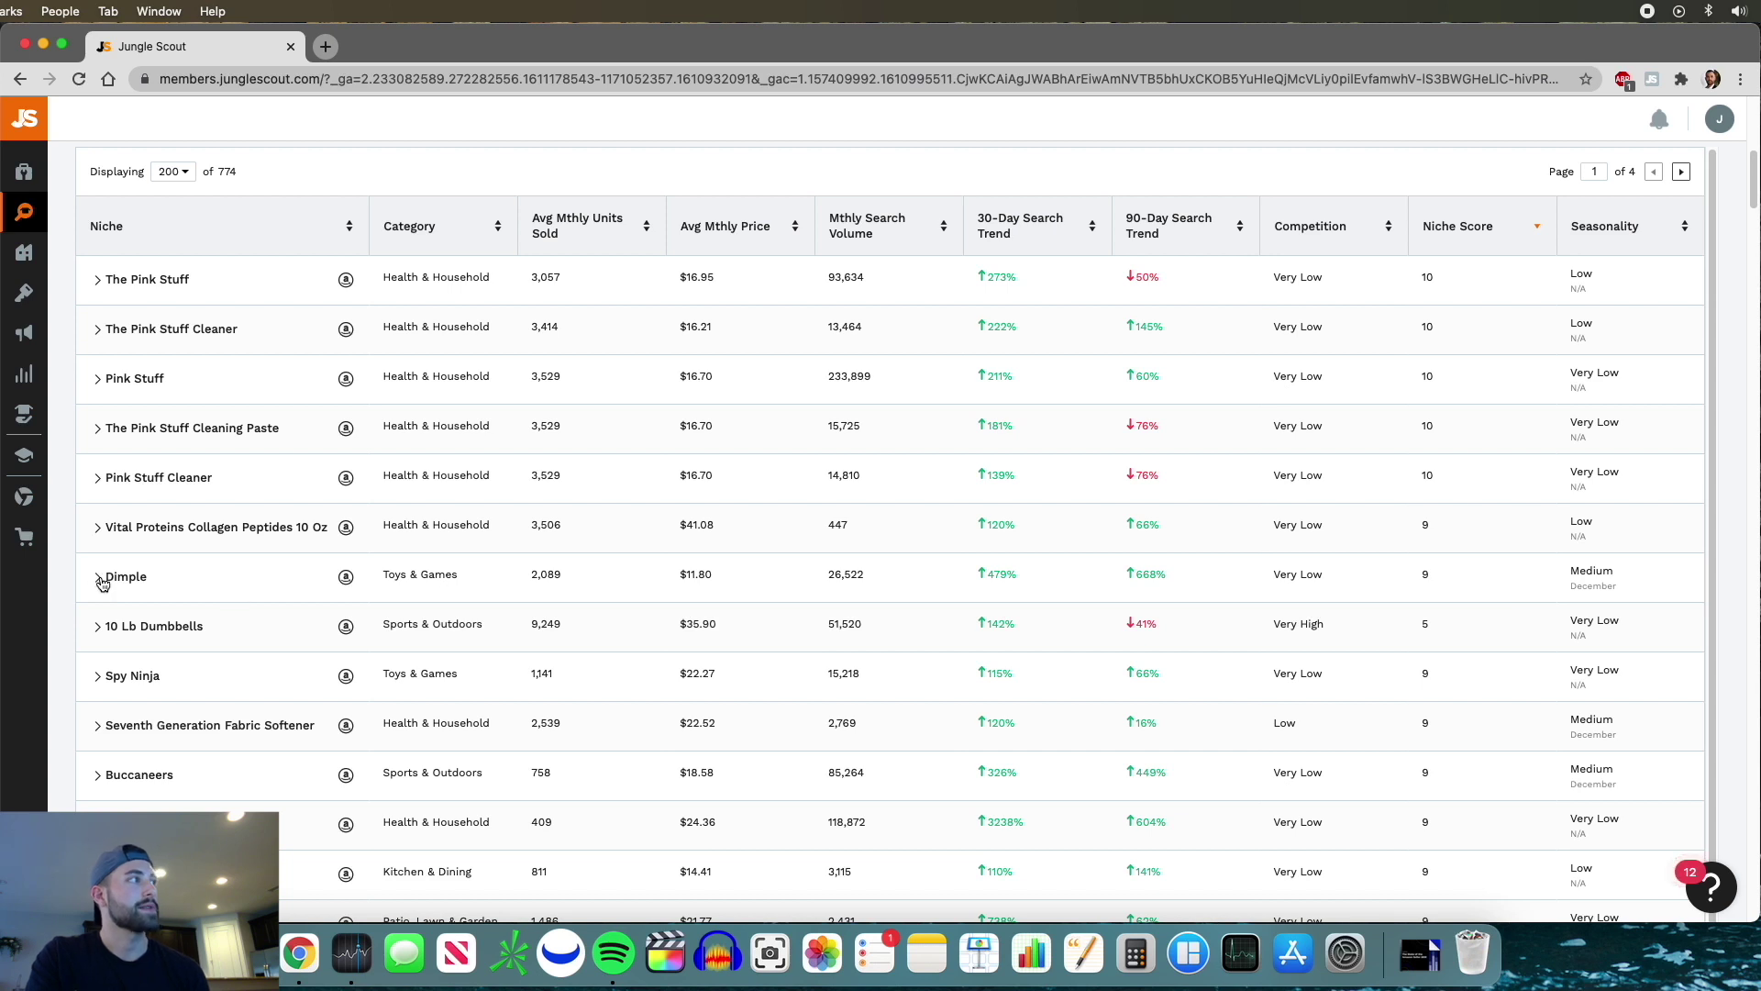
Expand the Dimple niche and examine its 6-month units sold history, average price history and historical search volume
left_click(99, 580)
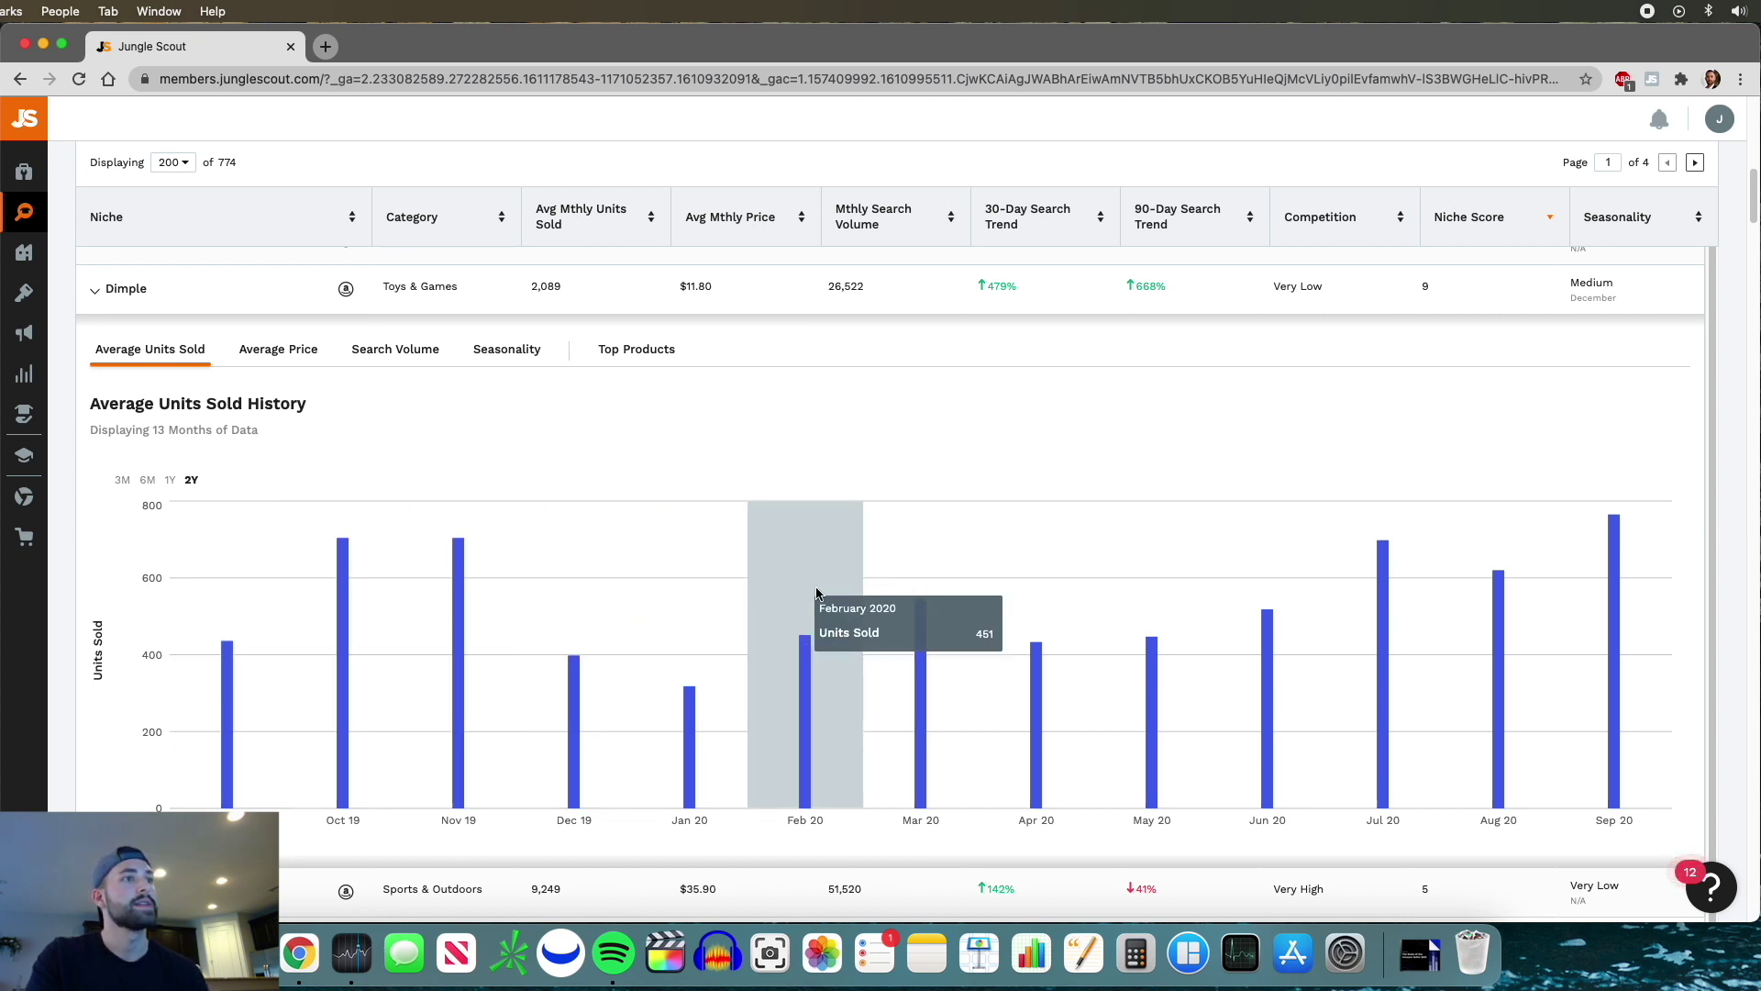
left_click(148, 479)
scroll(492, 424, "down", 1)
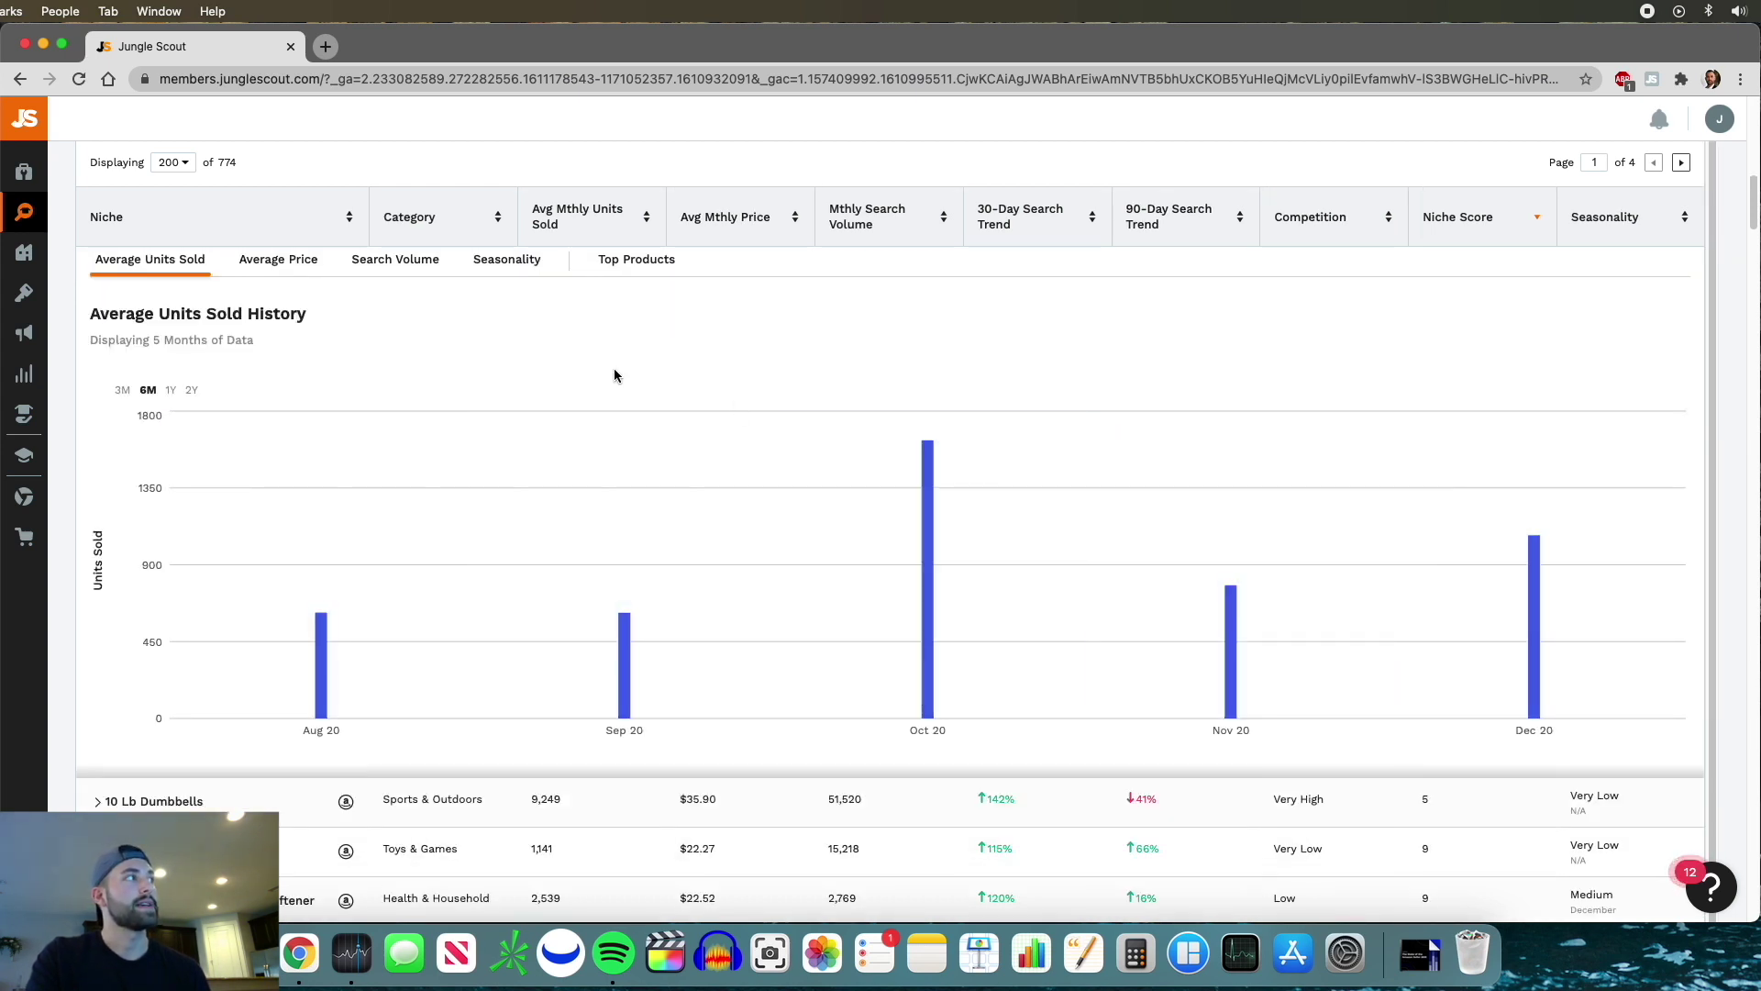
left_click(288, 264)
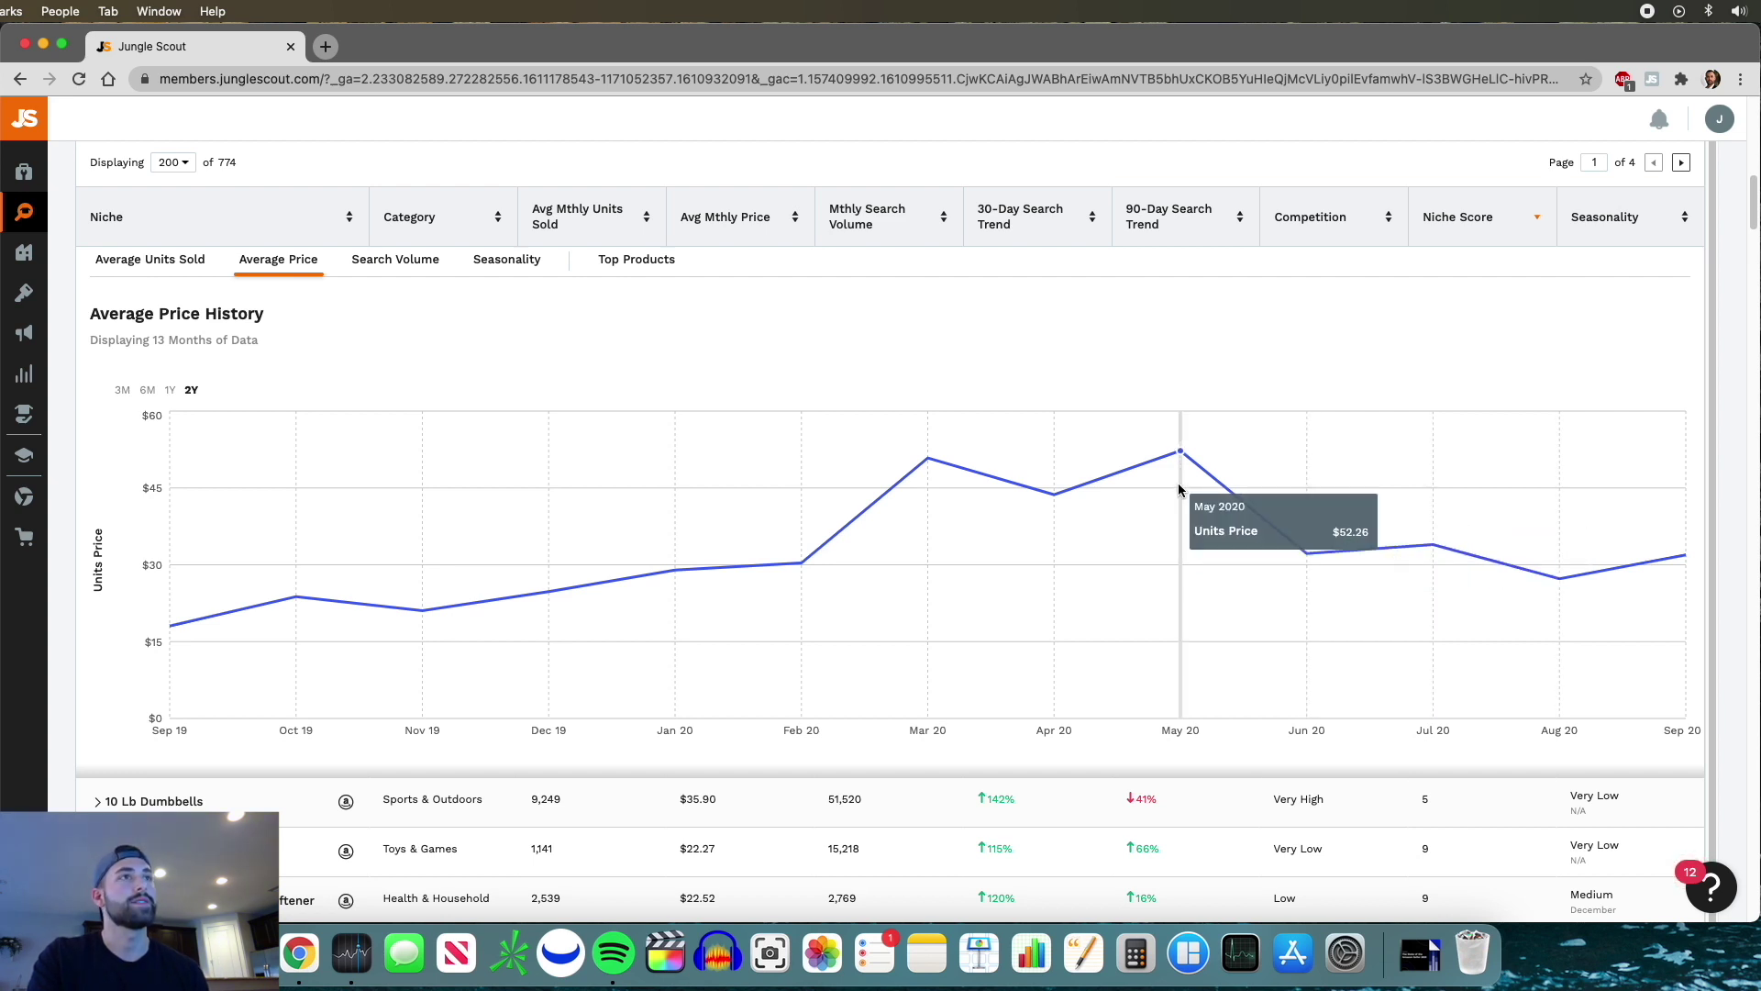
left_click(444, 262)
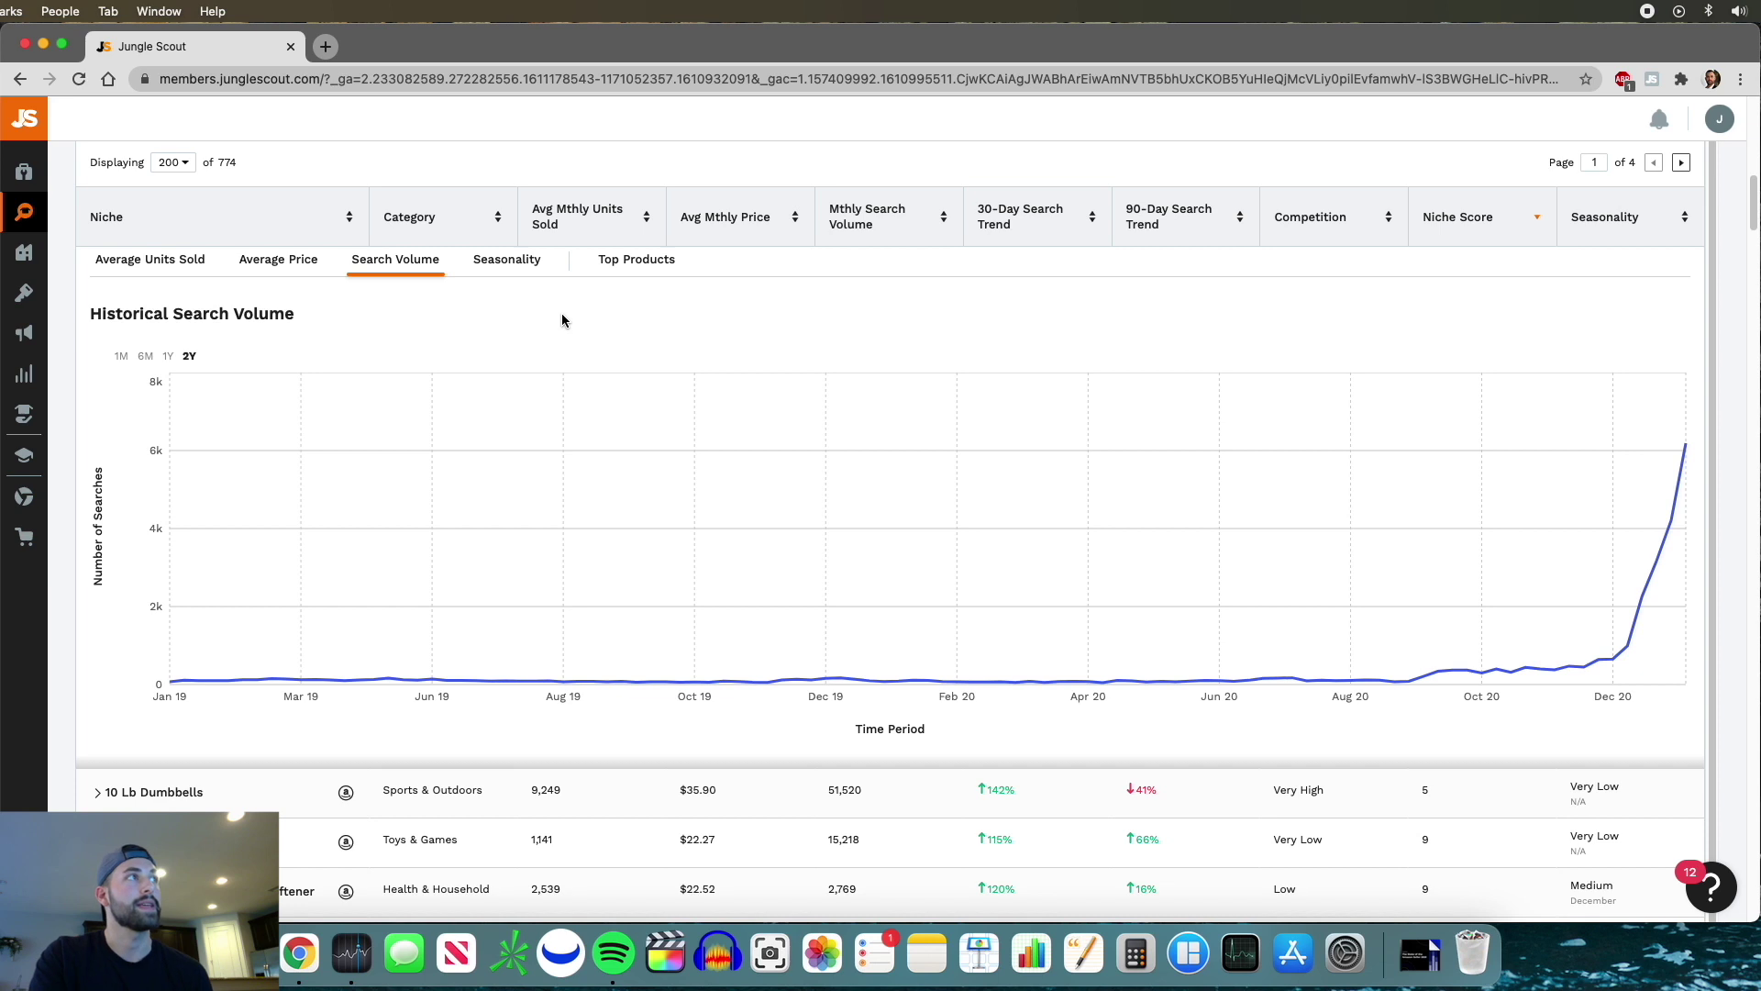
Open the Dimple niche's Amazon search results and review the sales data of the first listings
scroll(561, 319, "up", 5)
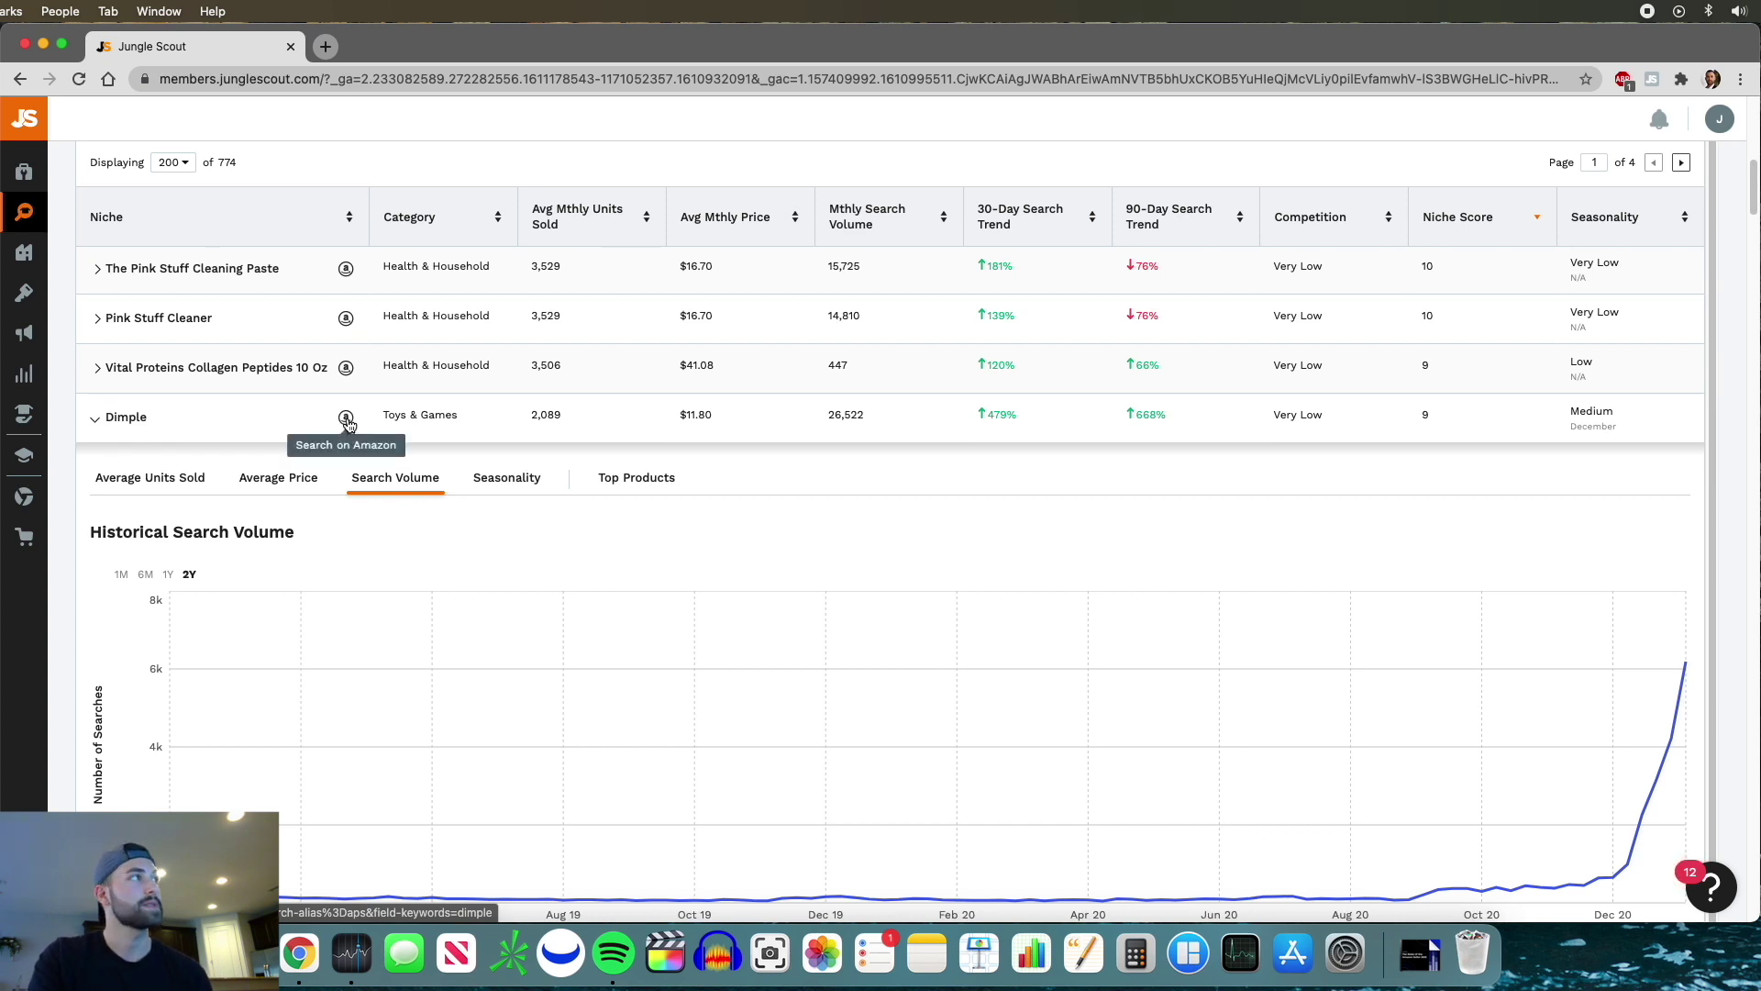
left_click(346, 420)
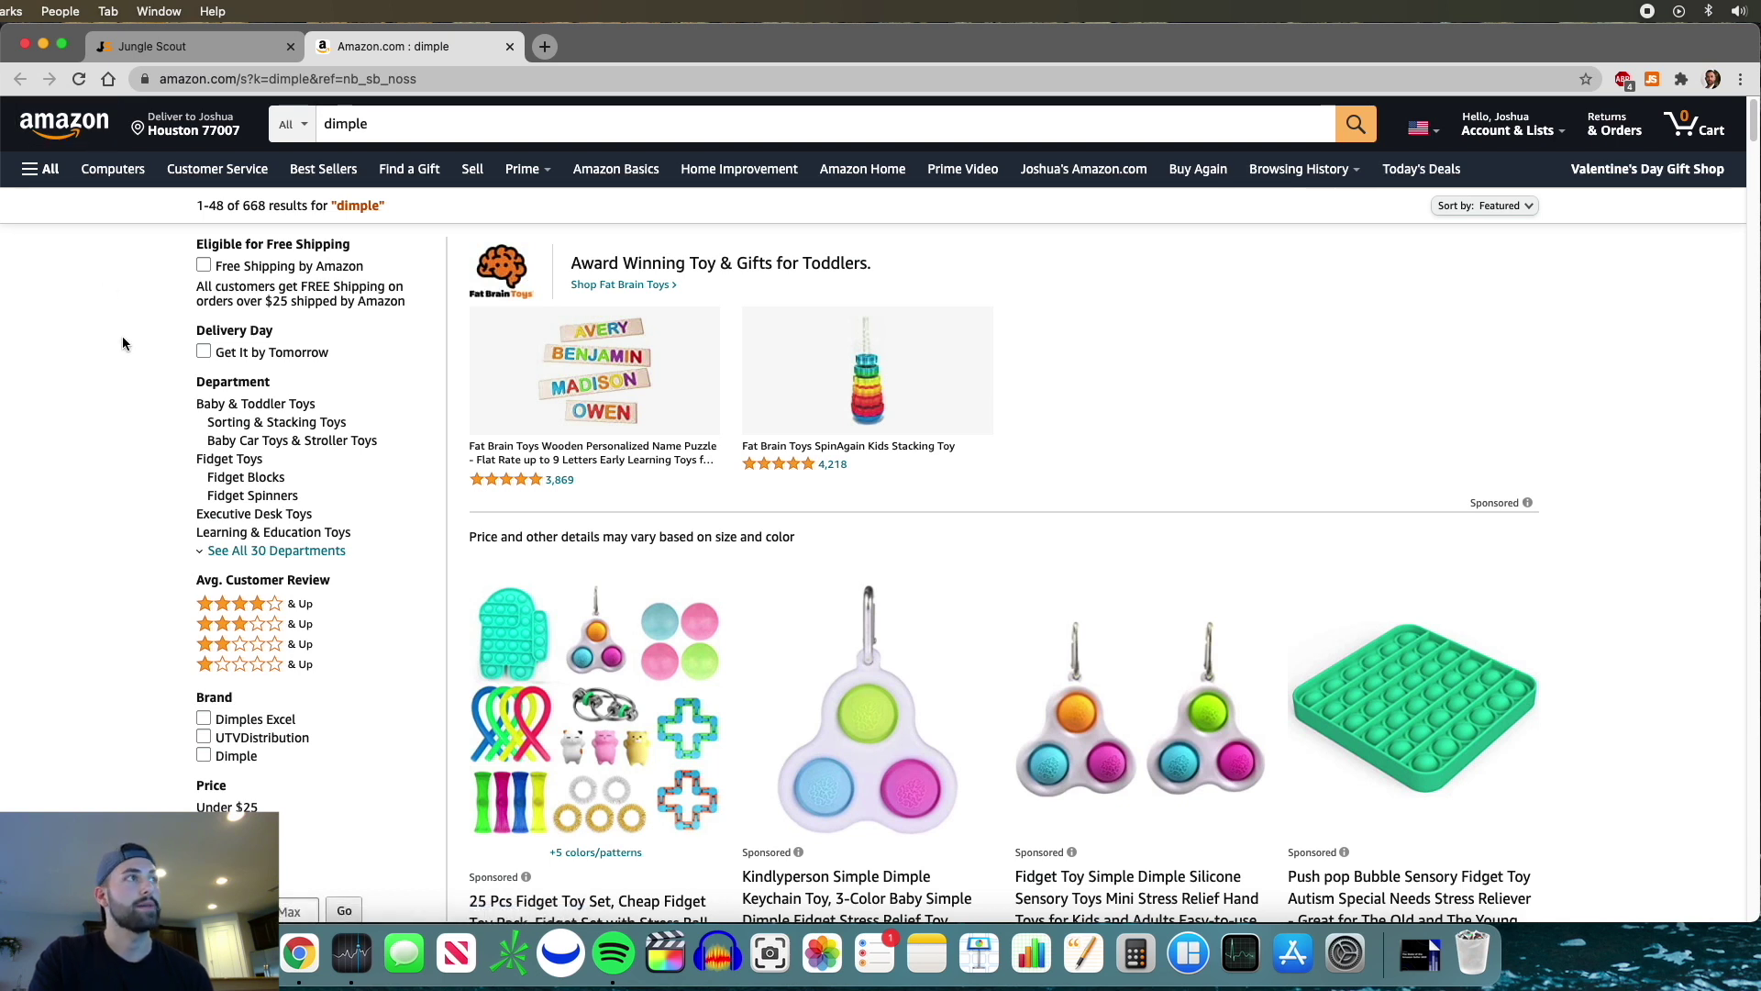
scroll(454, 482, "down", 3)
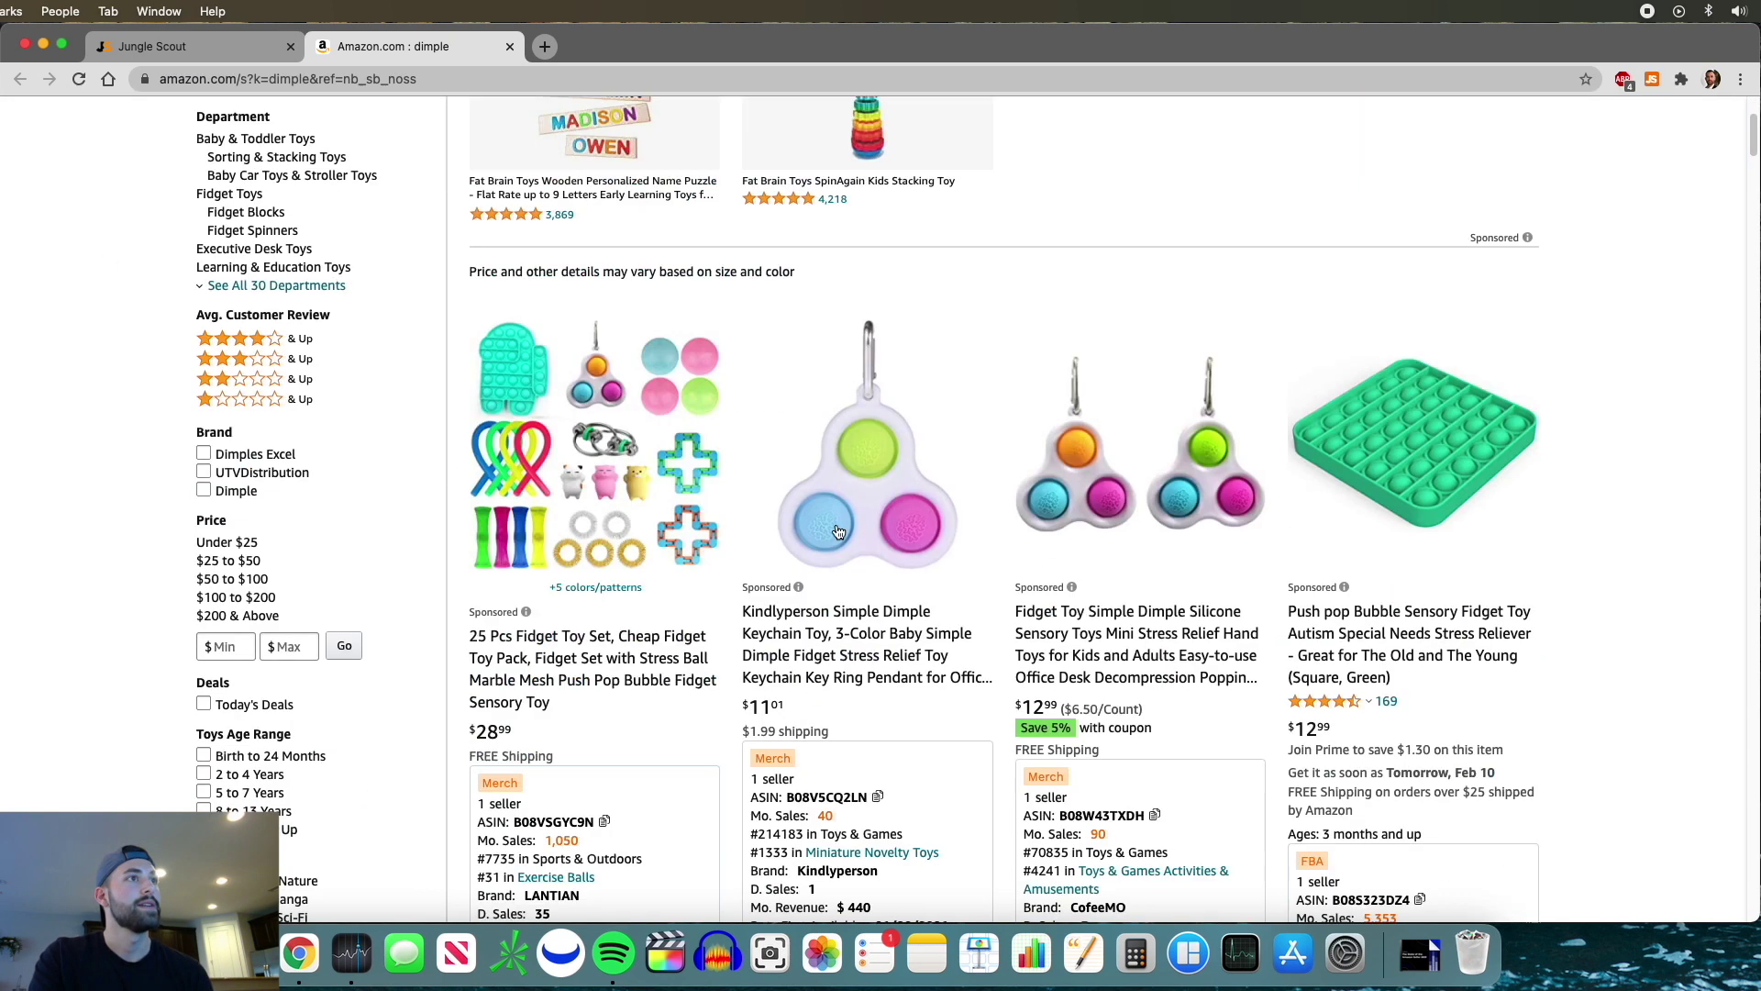
scroll(1711, 615, "down", 8)
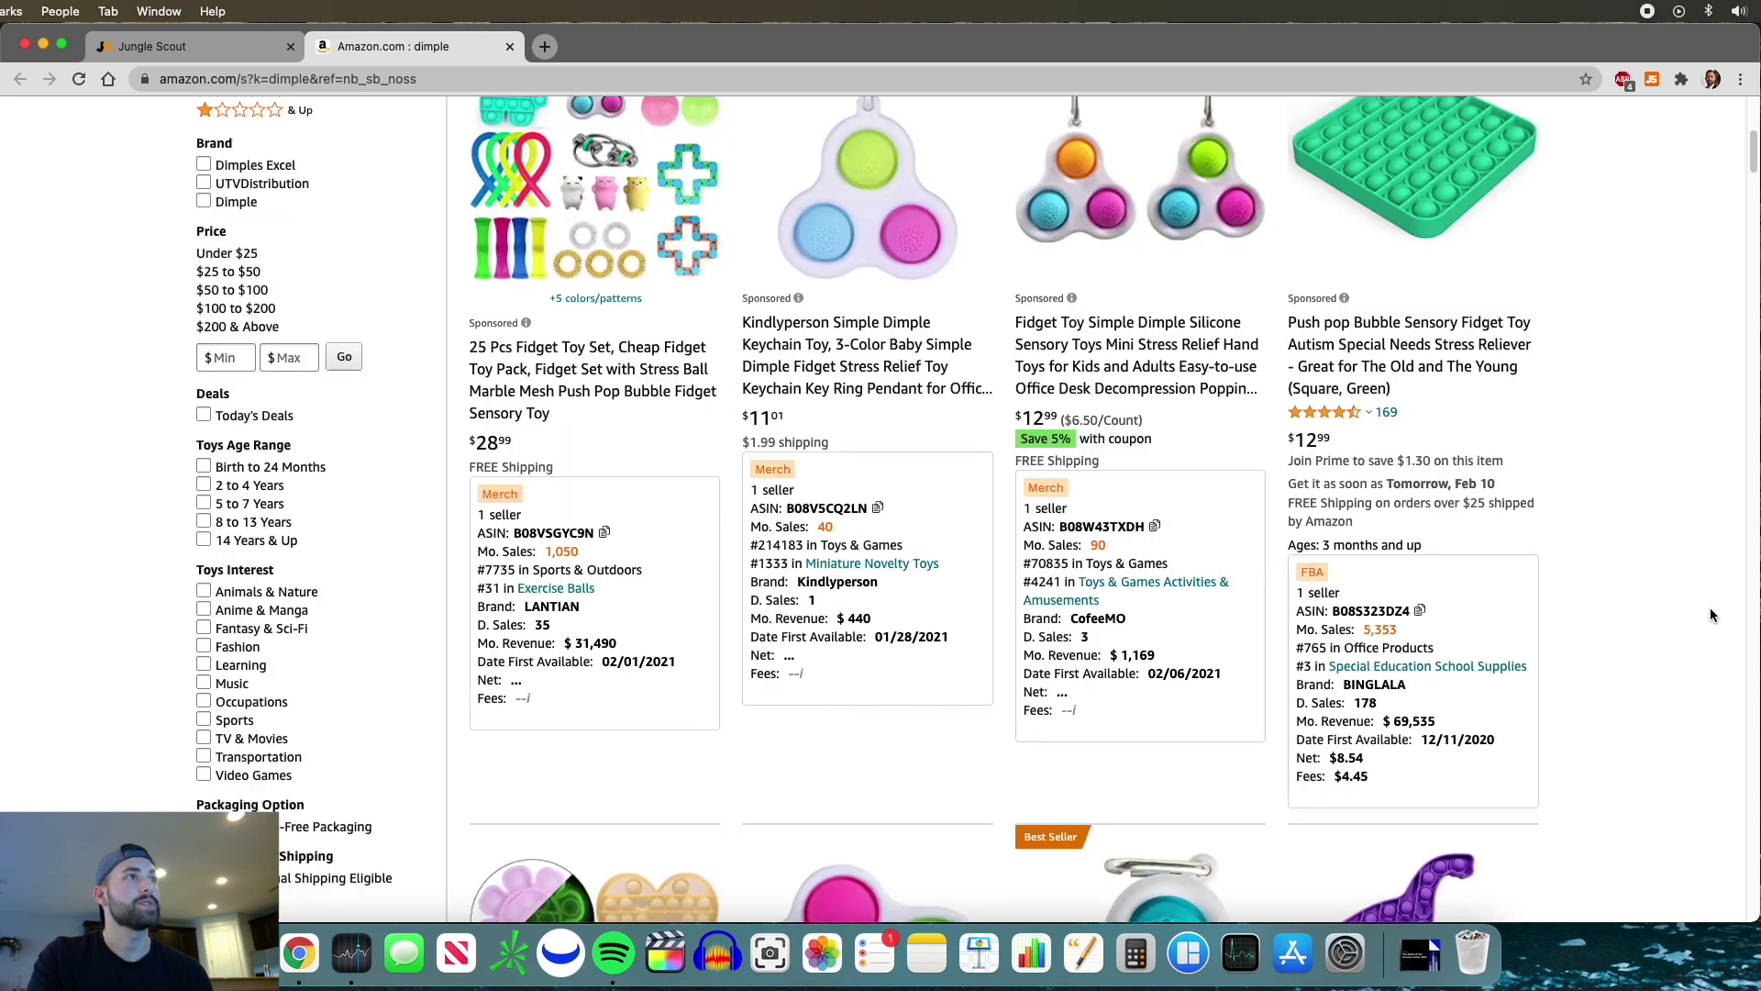
scroll(1692, 623, "down", 1)
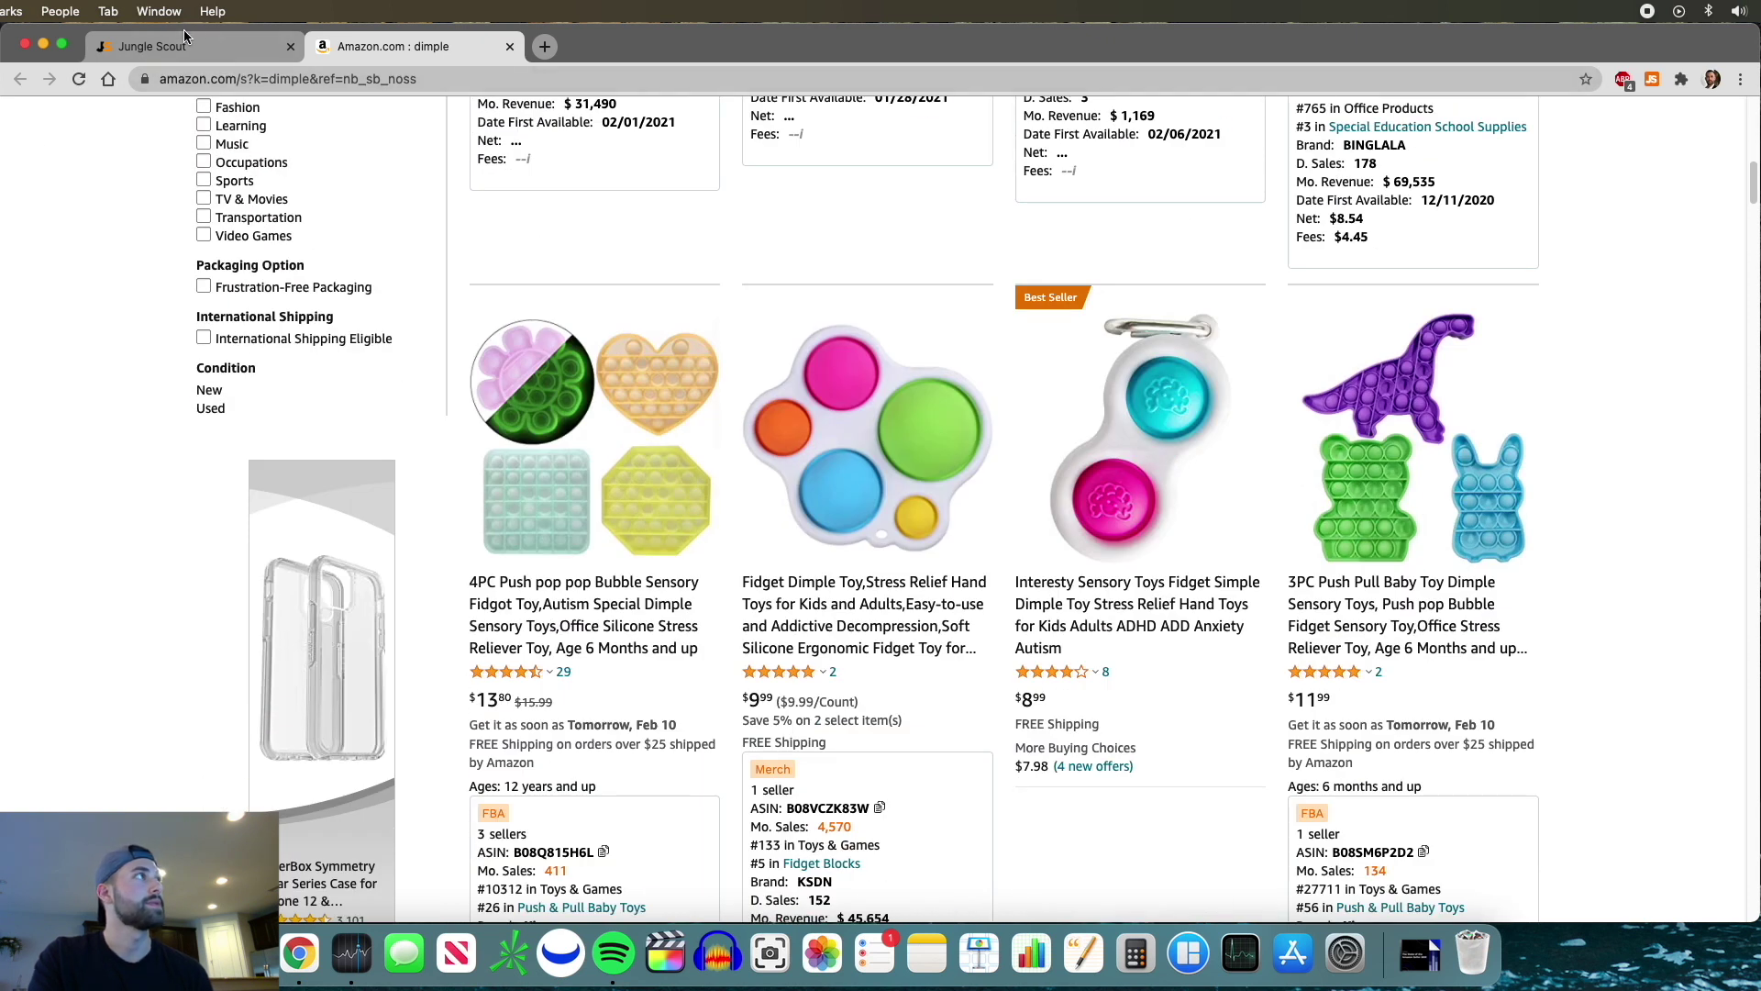
Examine the dimple fidget toy listings further down the Amazon results for monthly sales, revenue, review counts and first available dates
left_click(201, 50)
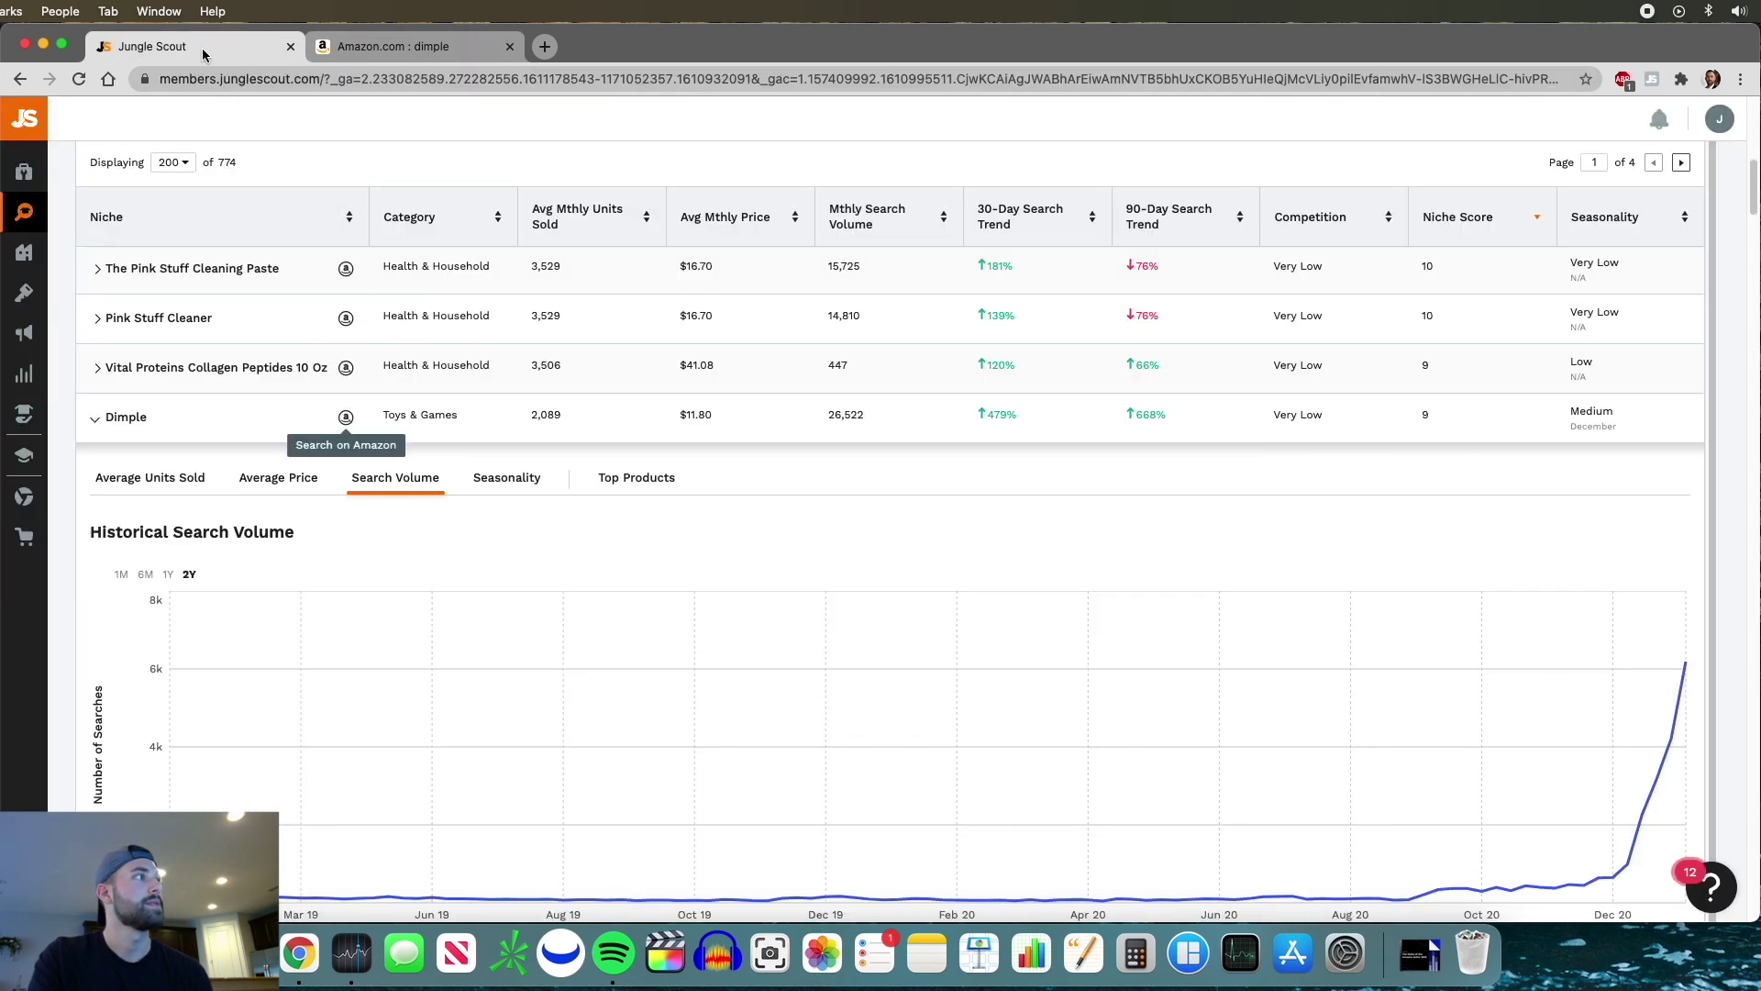
left_click(415, 44)
scroll(1627, 624, "down", 6)
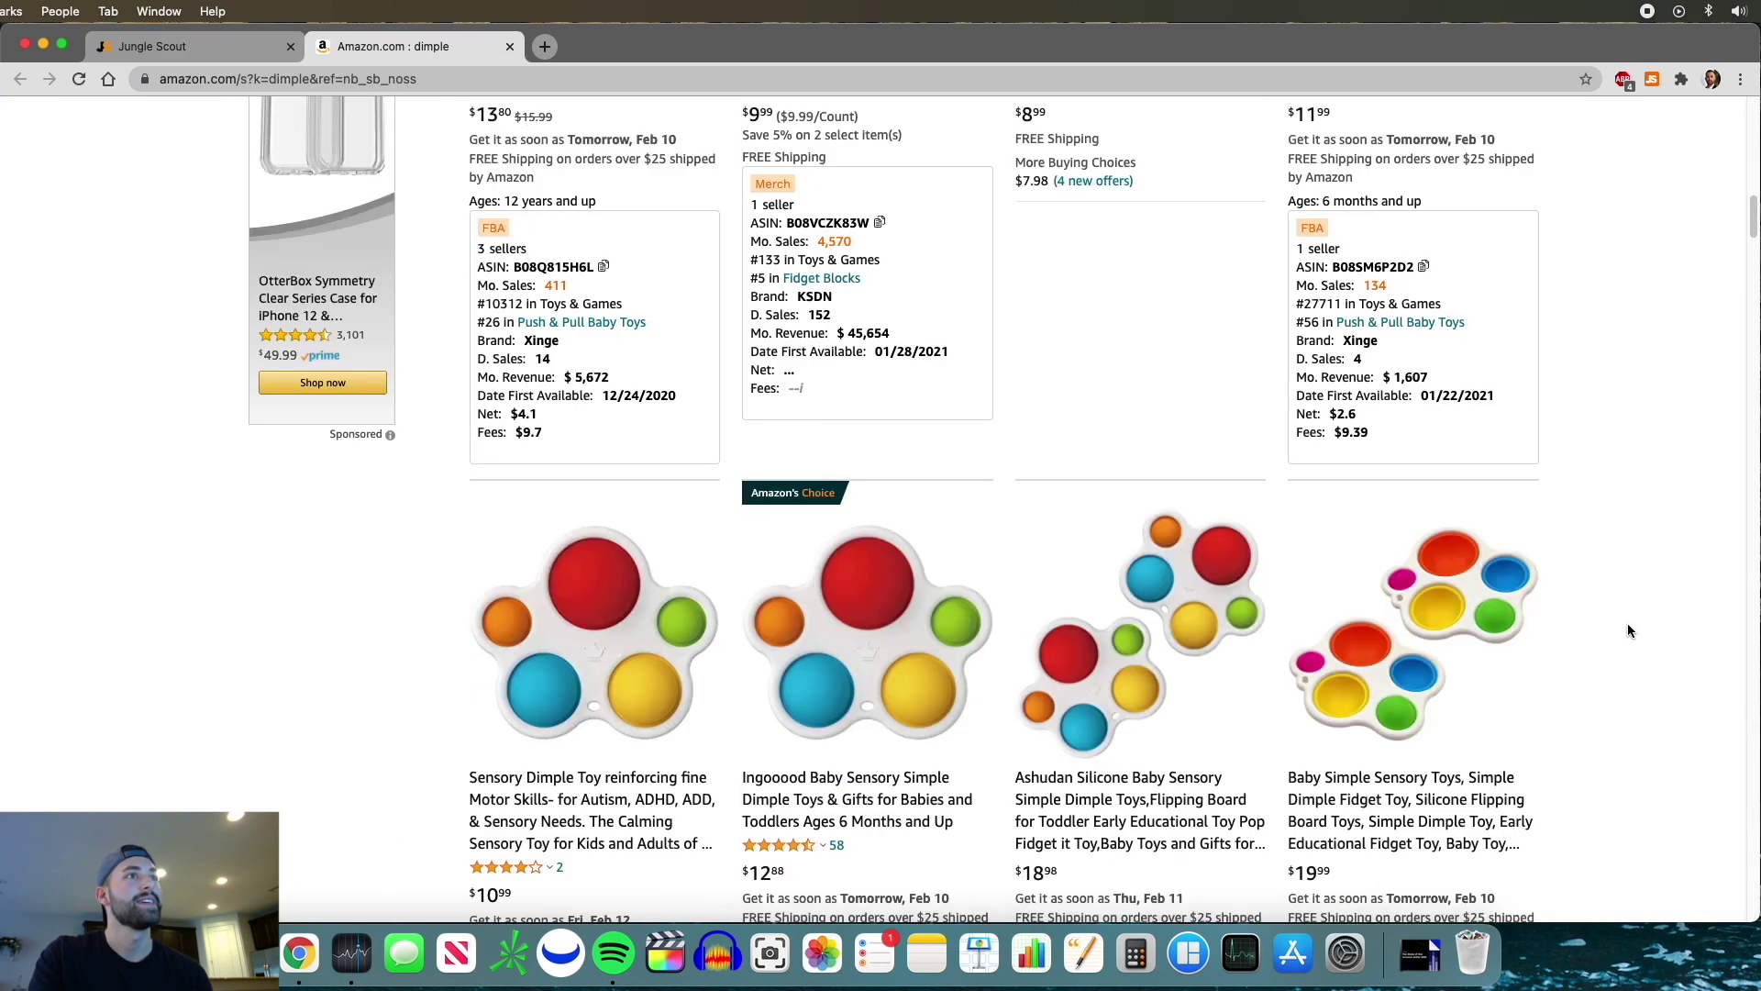
scroll(1629, 631, "down", 1)
scroll(1629, 631, "down", 6)
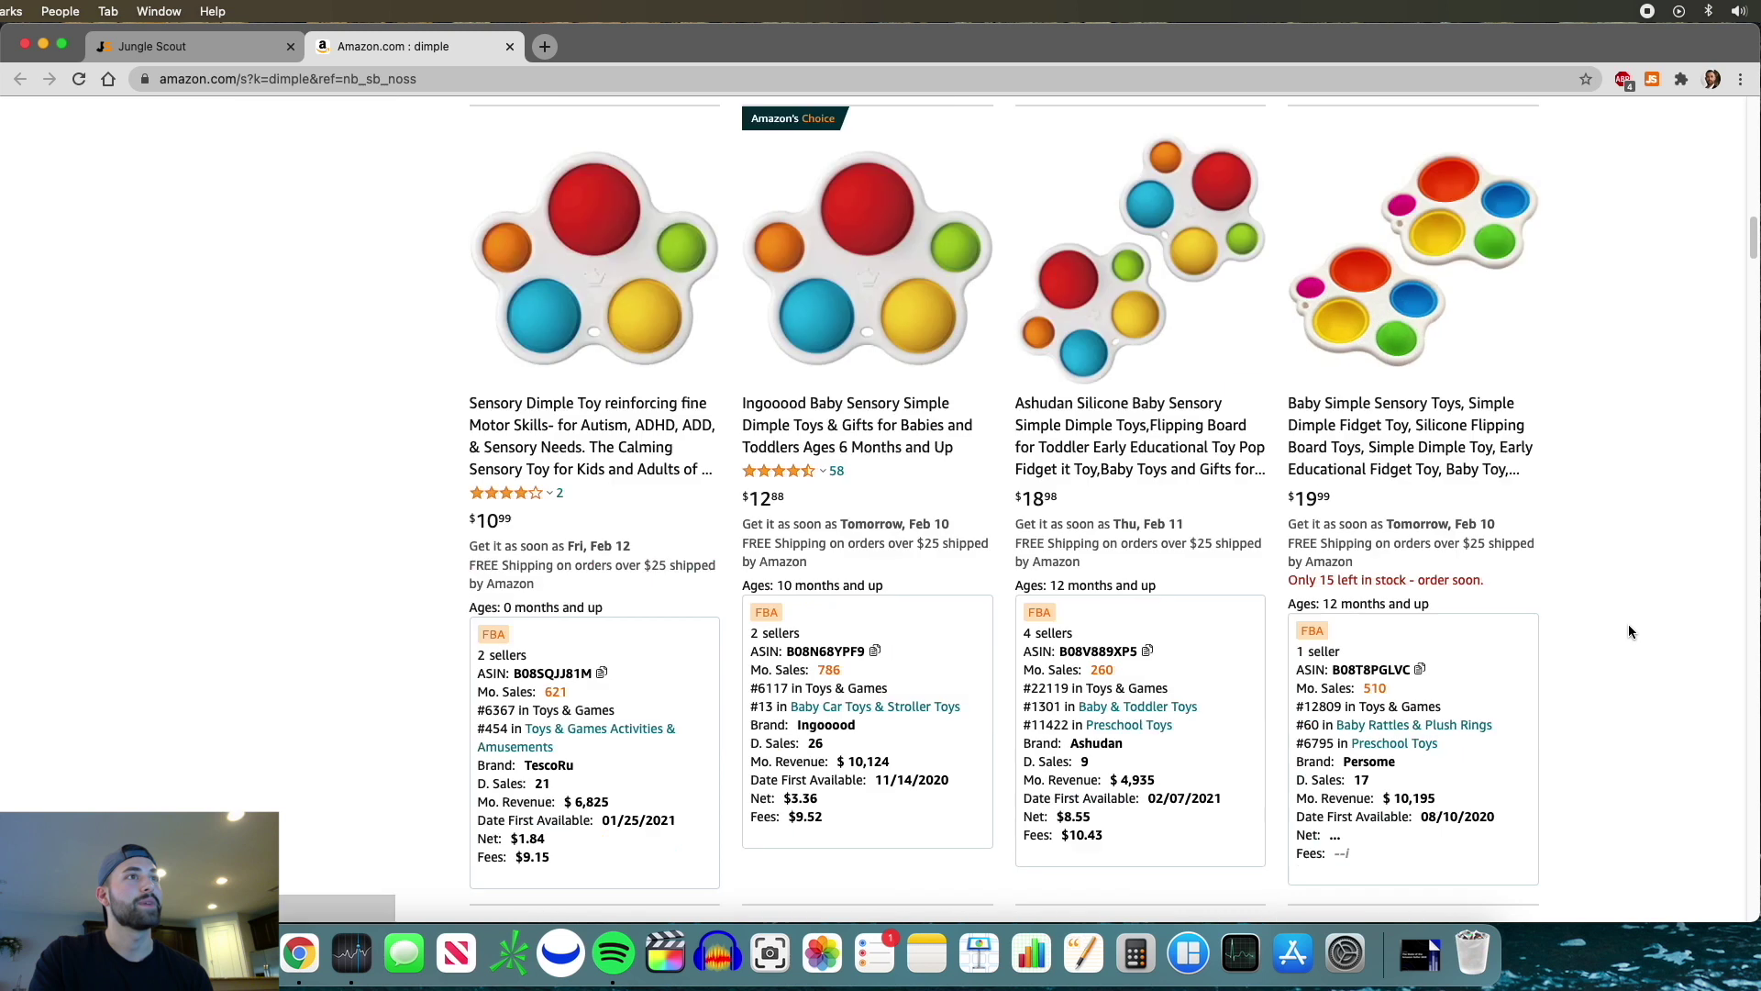
scroll(1633, 646, "down", 10)
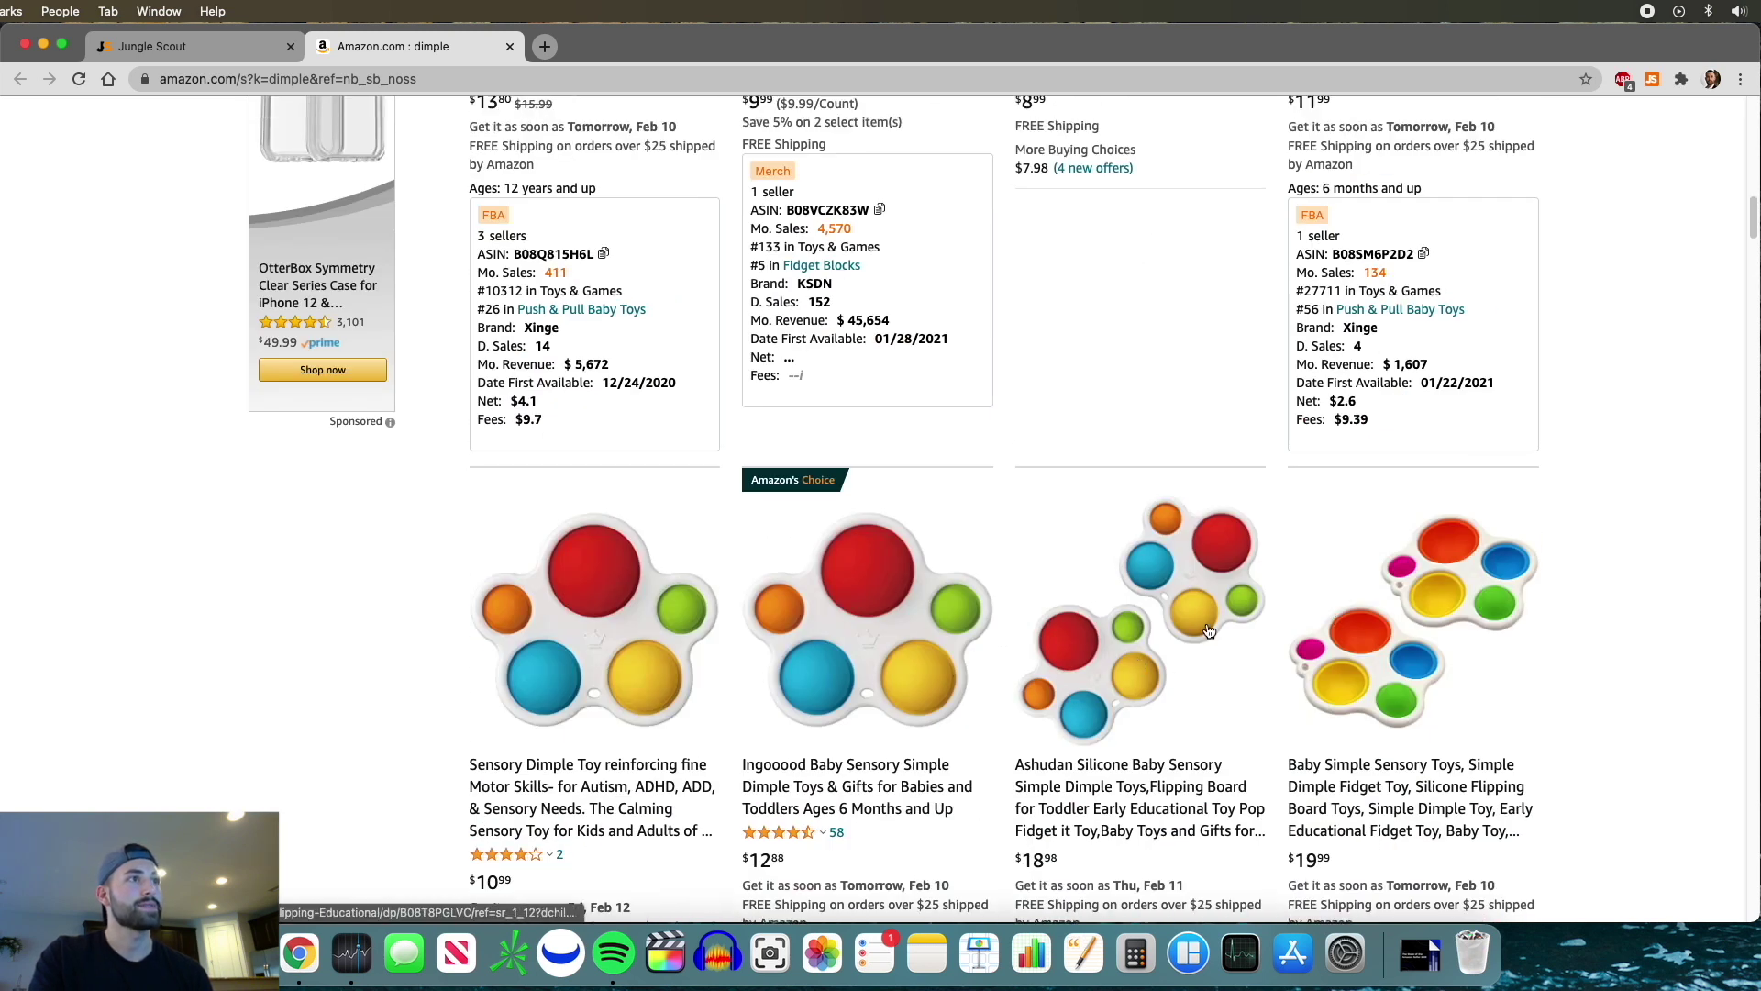
scroll(1147, 656, "down", 3)
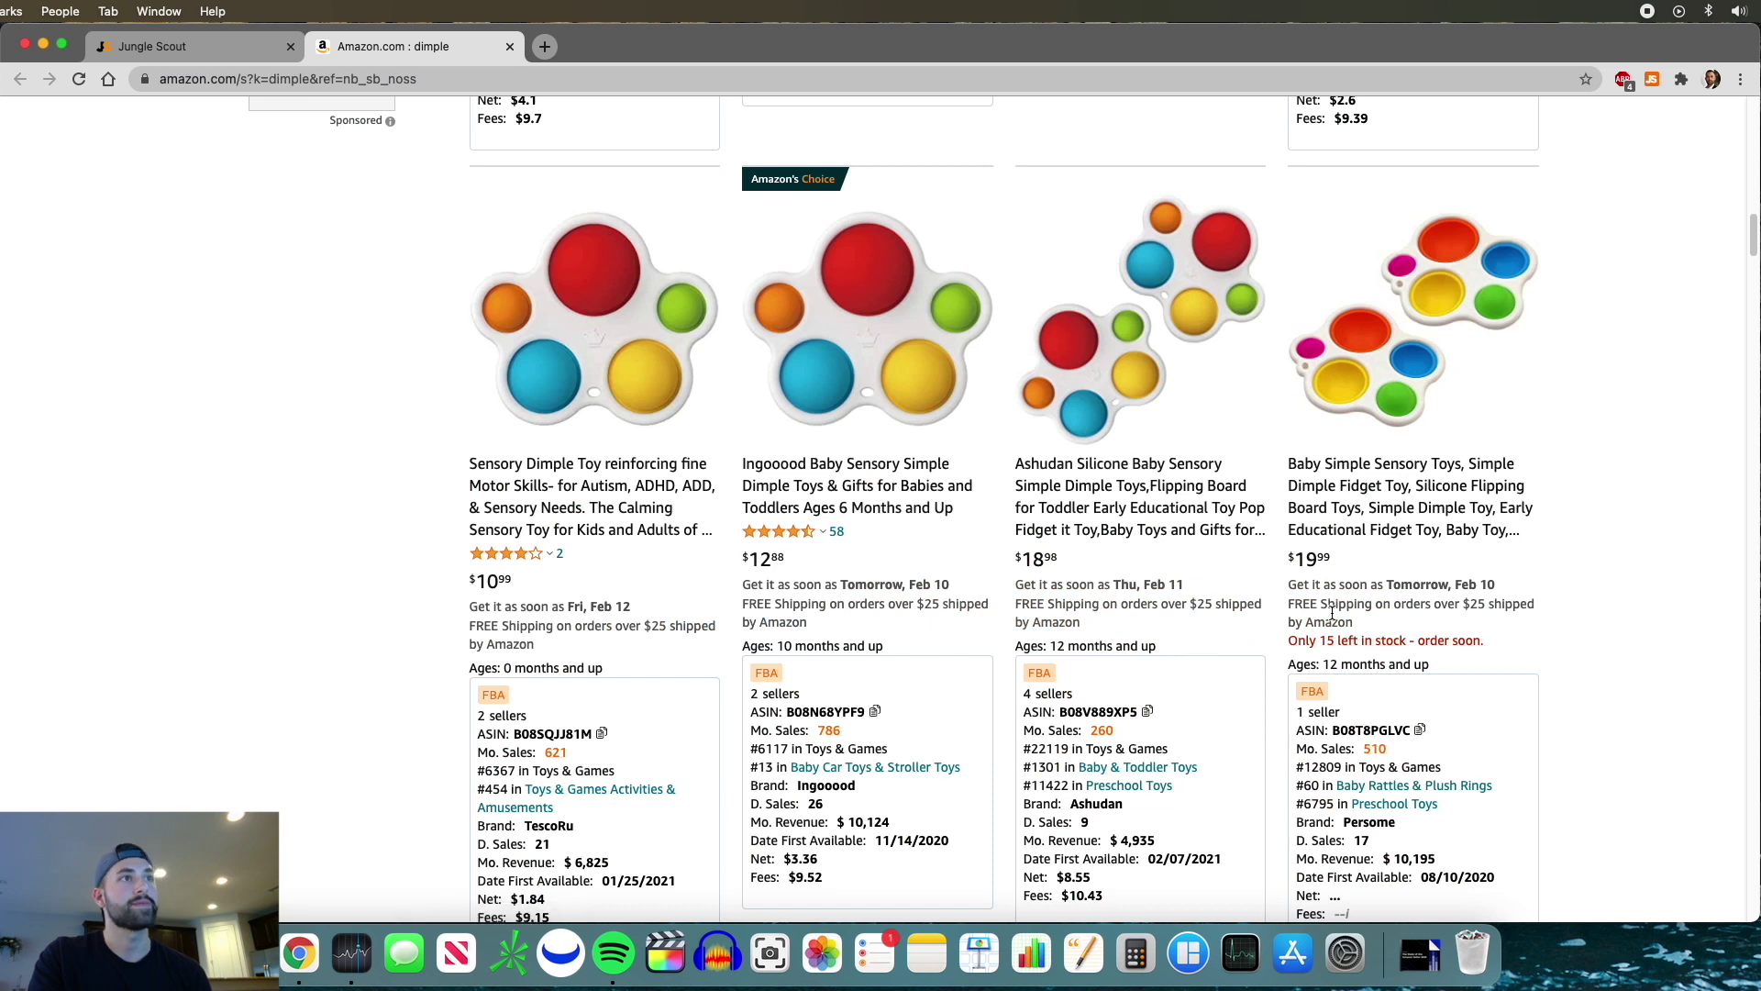
scroll(1549, 531, "down", 6)
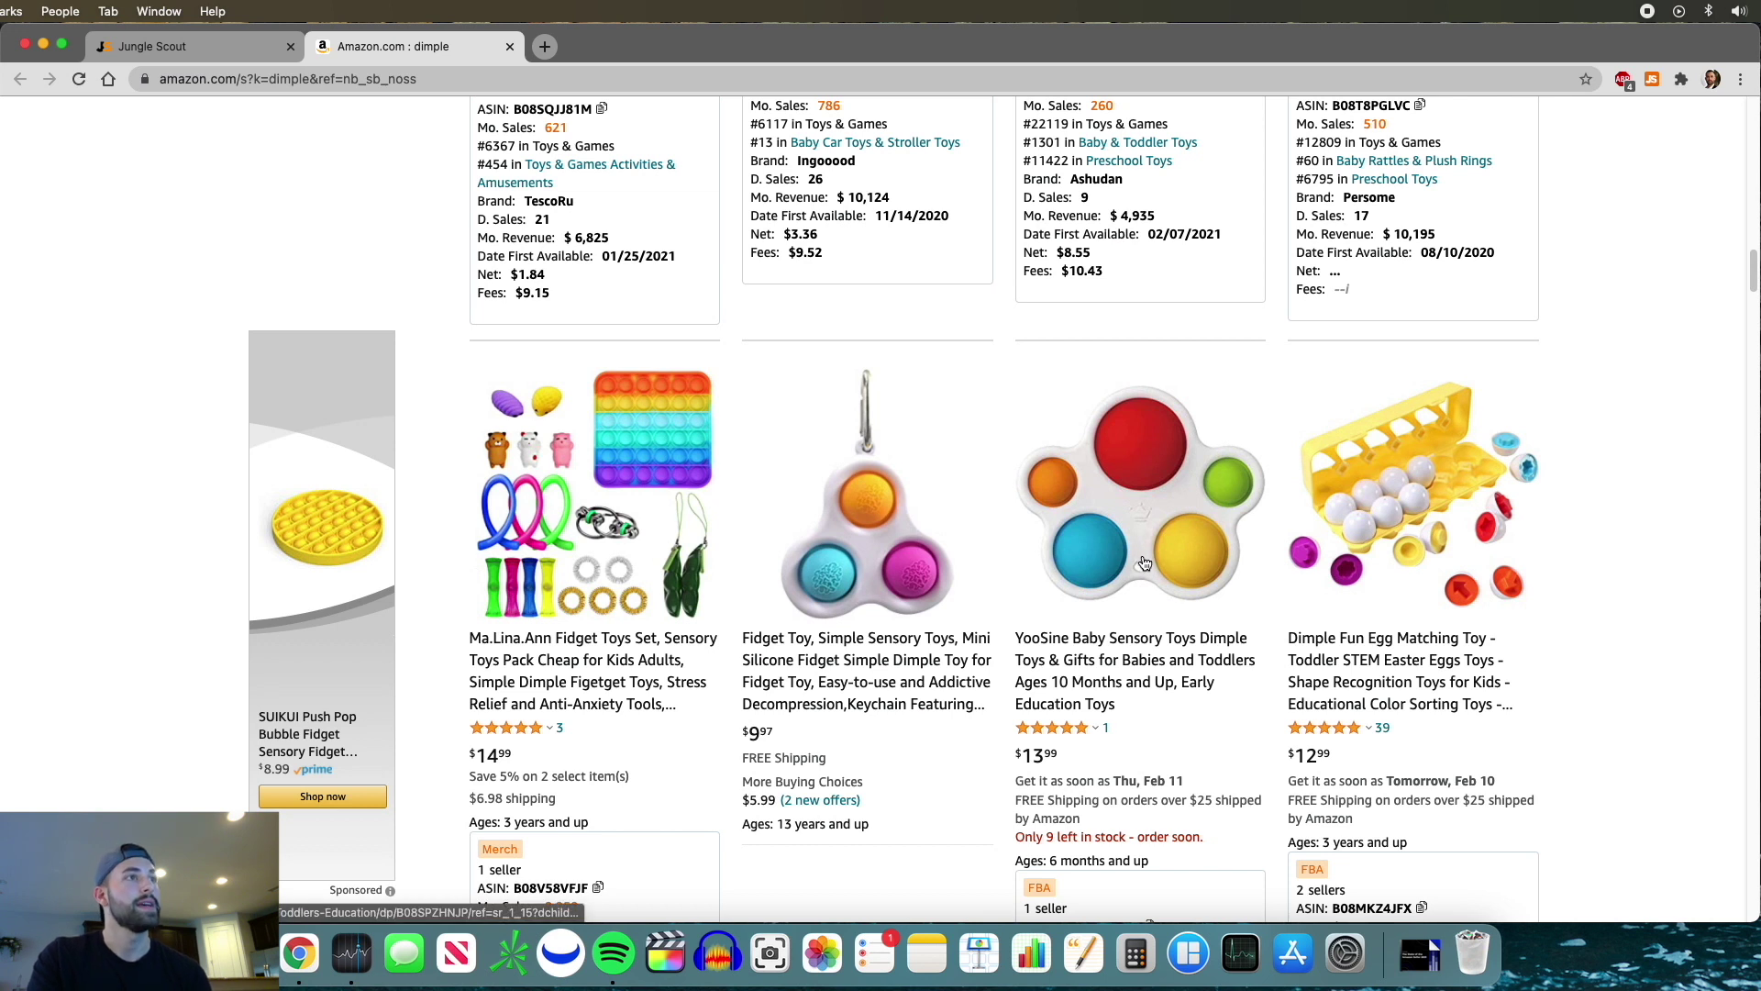
scroll(1144, 563, "down", 2)
scroll(1648, 620, "down", 3)
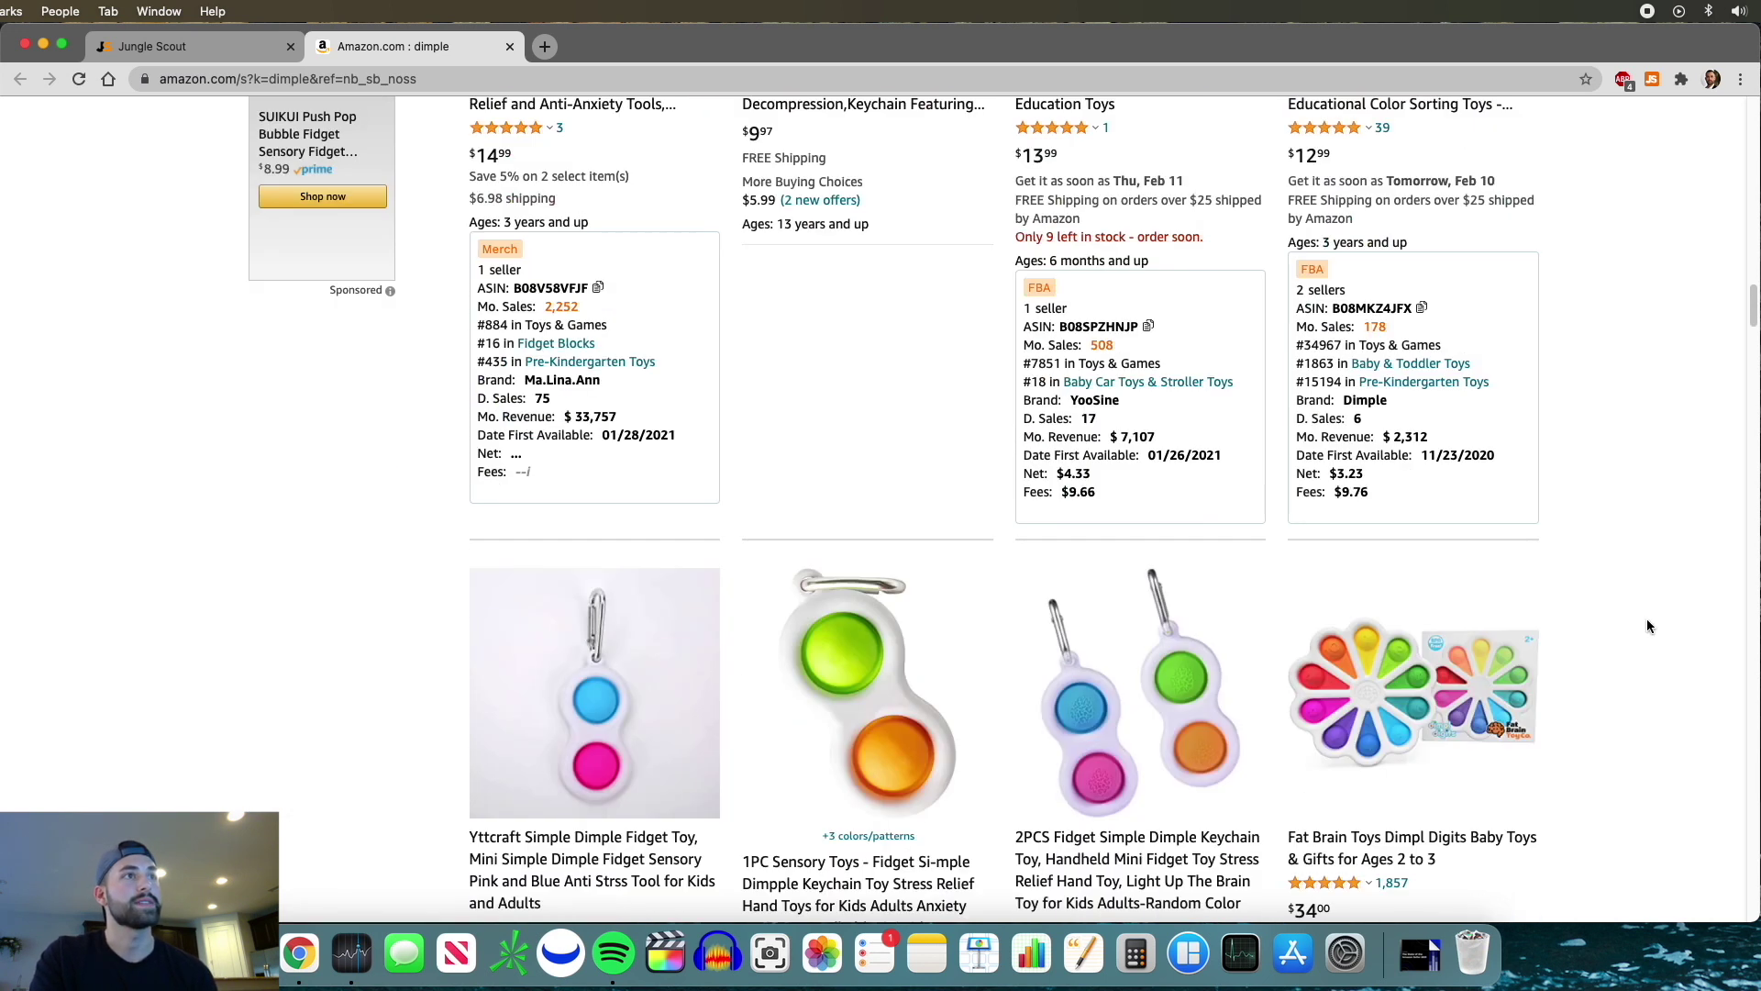
scroll(1648, 631, "down", 10)
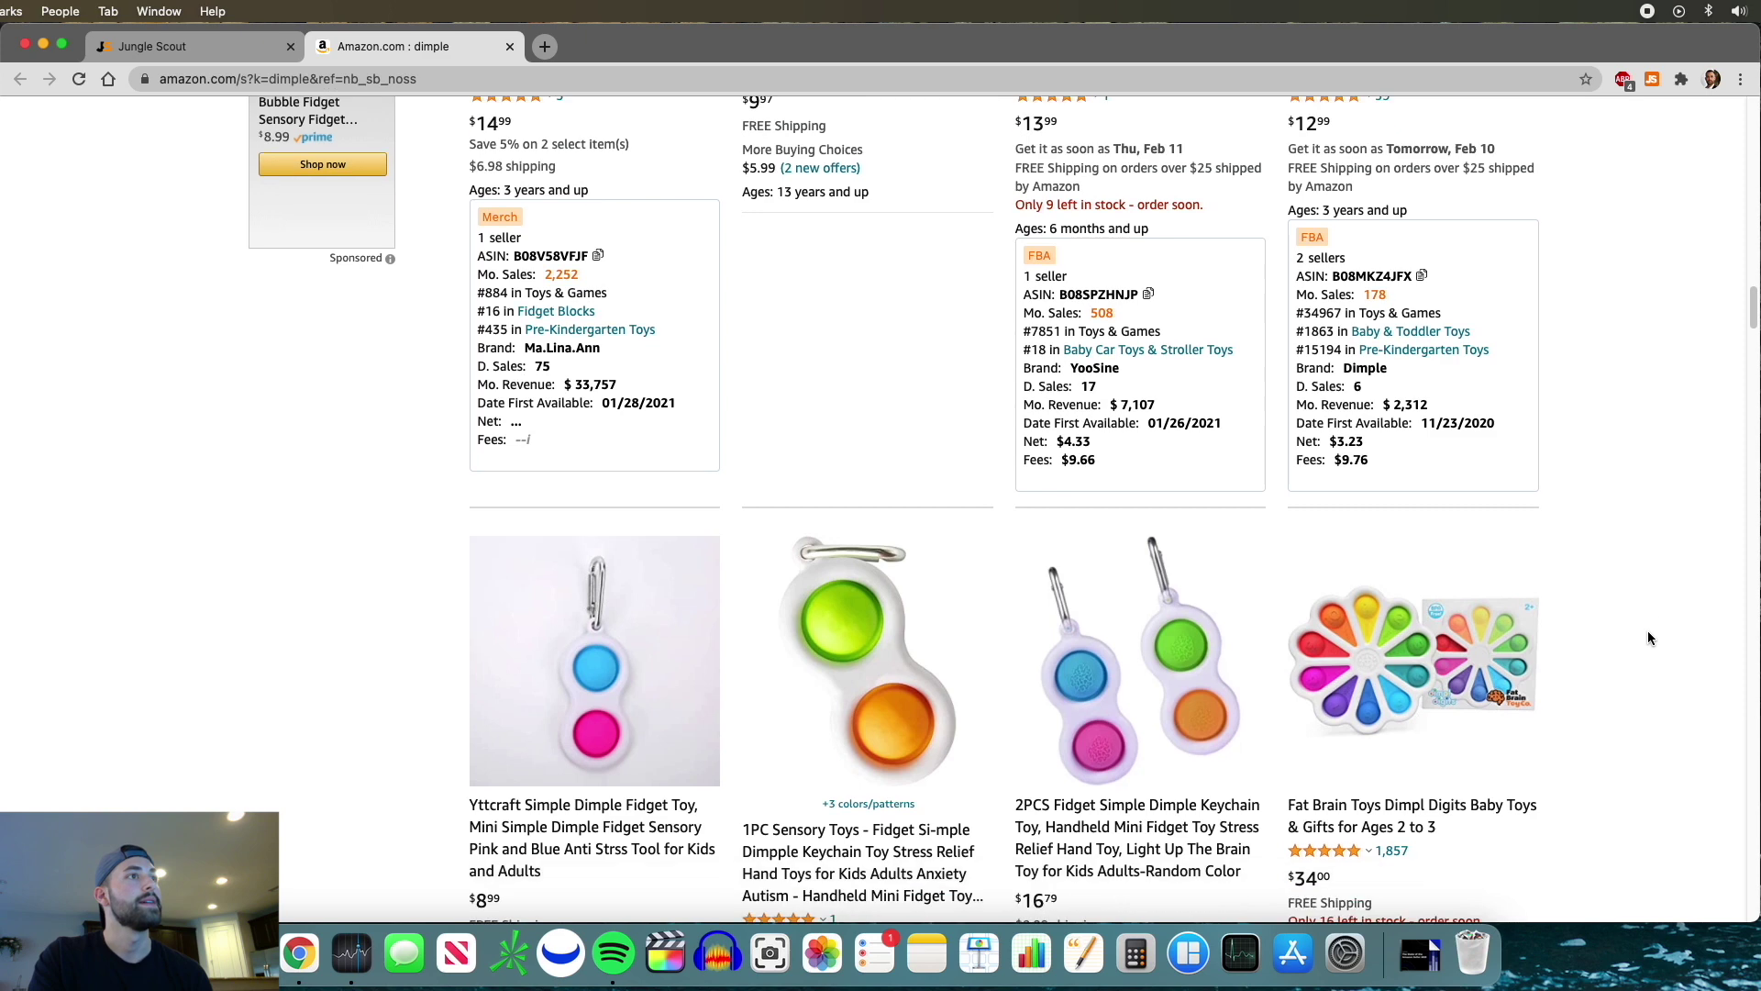
Launch the Jungle Scout extension on the dimple search results and reposition its overlay so the averages and Opportunity Score show
scroll(1649, 638, "up", 5)
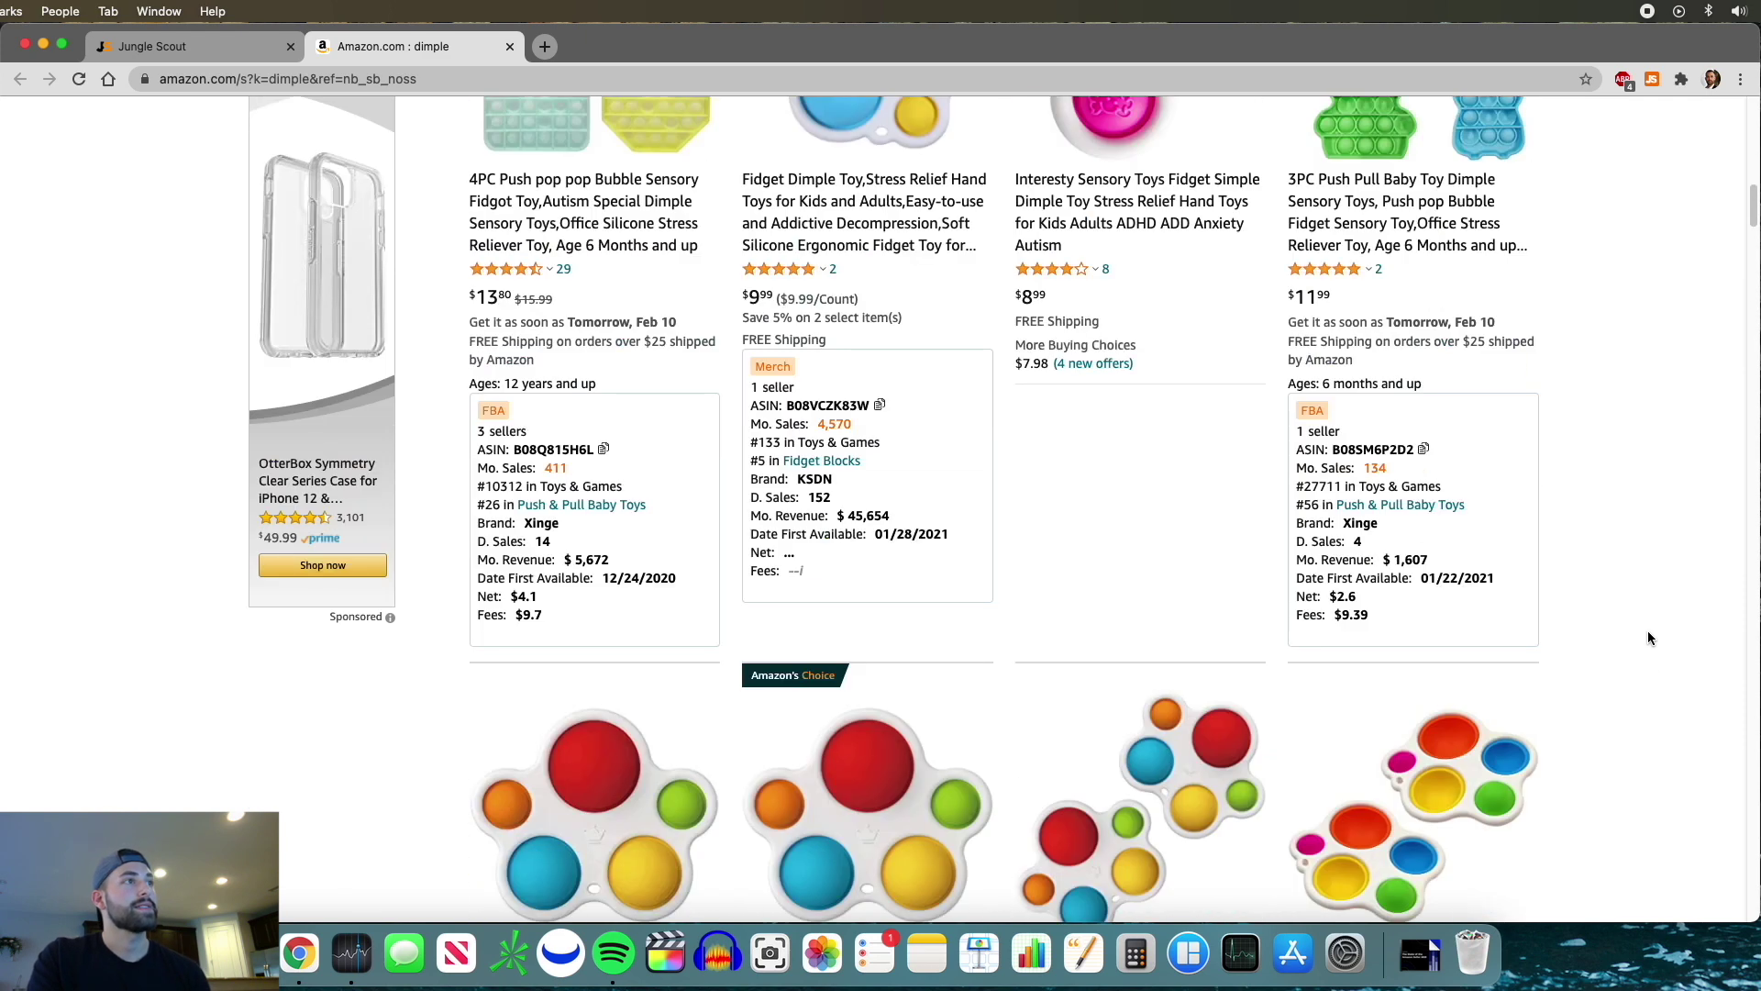
scroll(1677, 626, "up", 10)
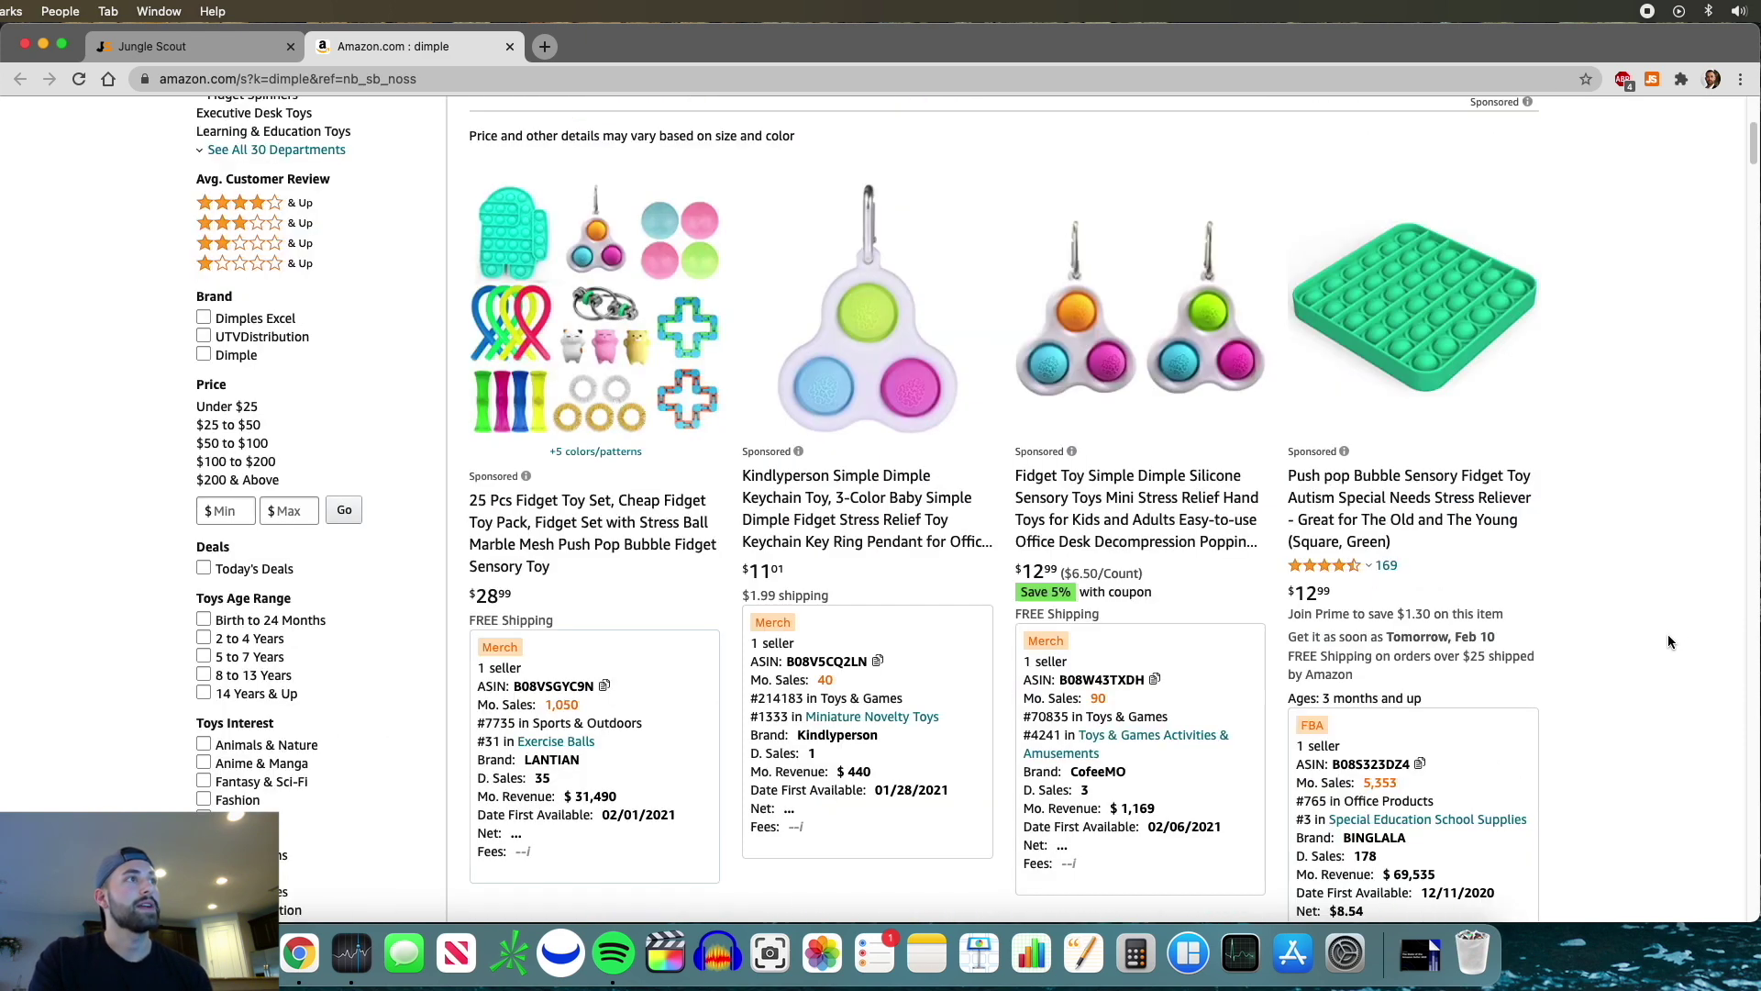
scroll(1667, 641, "up", 3)
scroll(1668, 642, "down", 1)
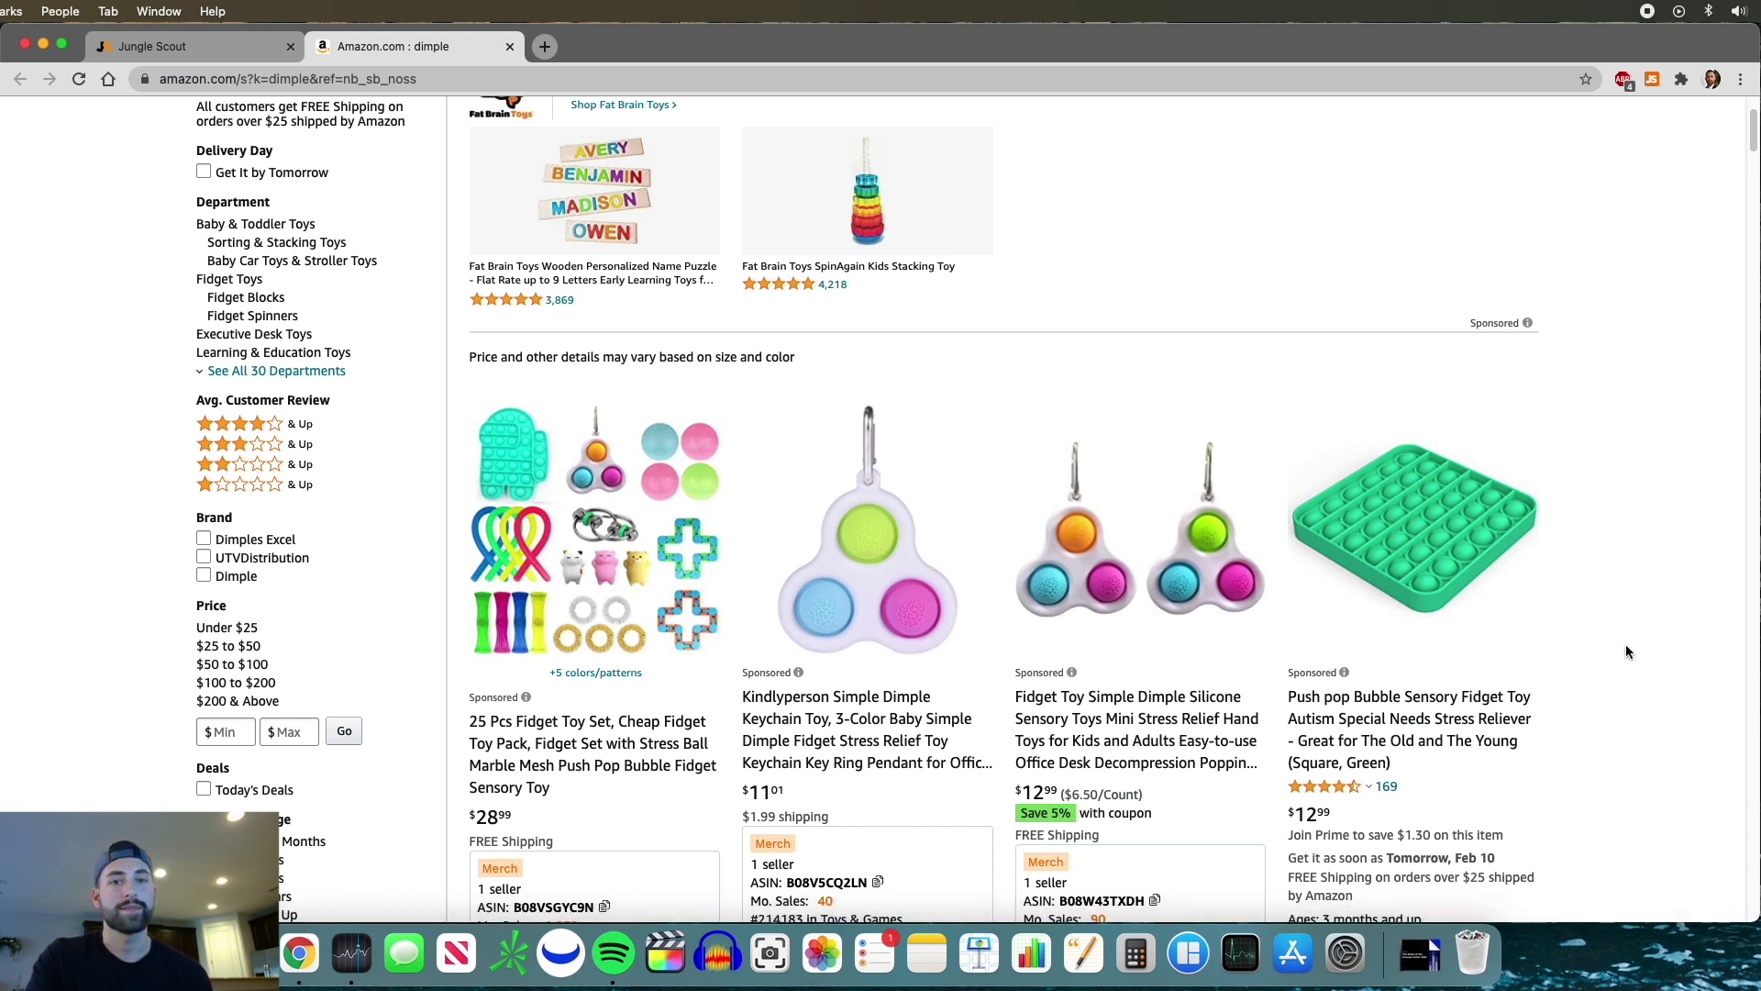
scroll(1626, 646, "down", 10)
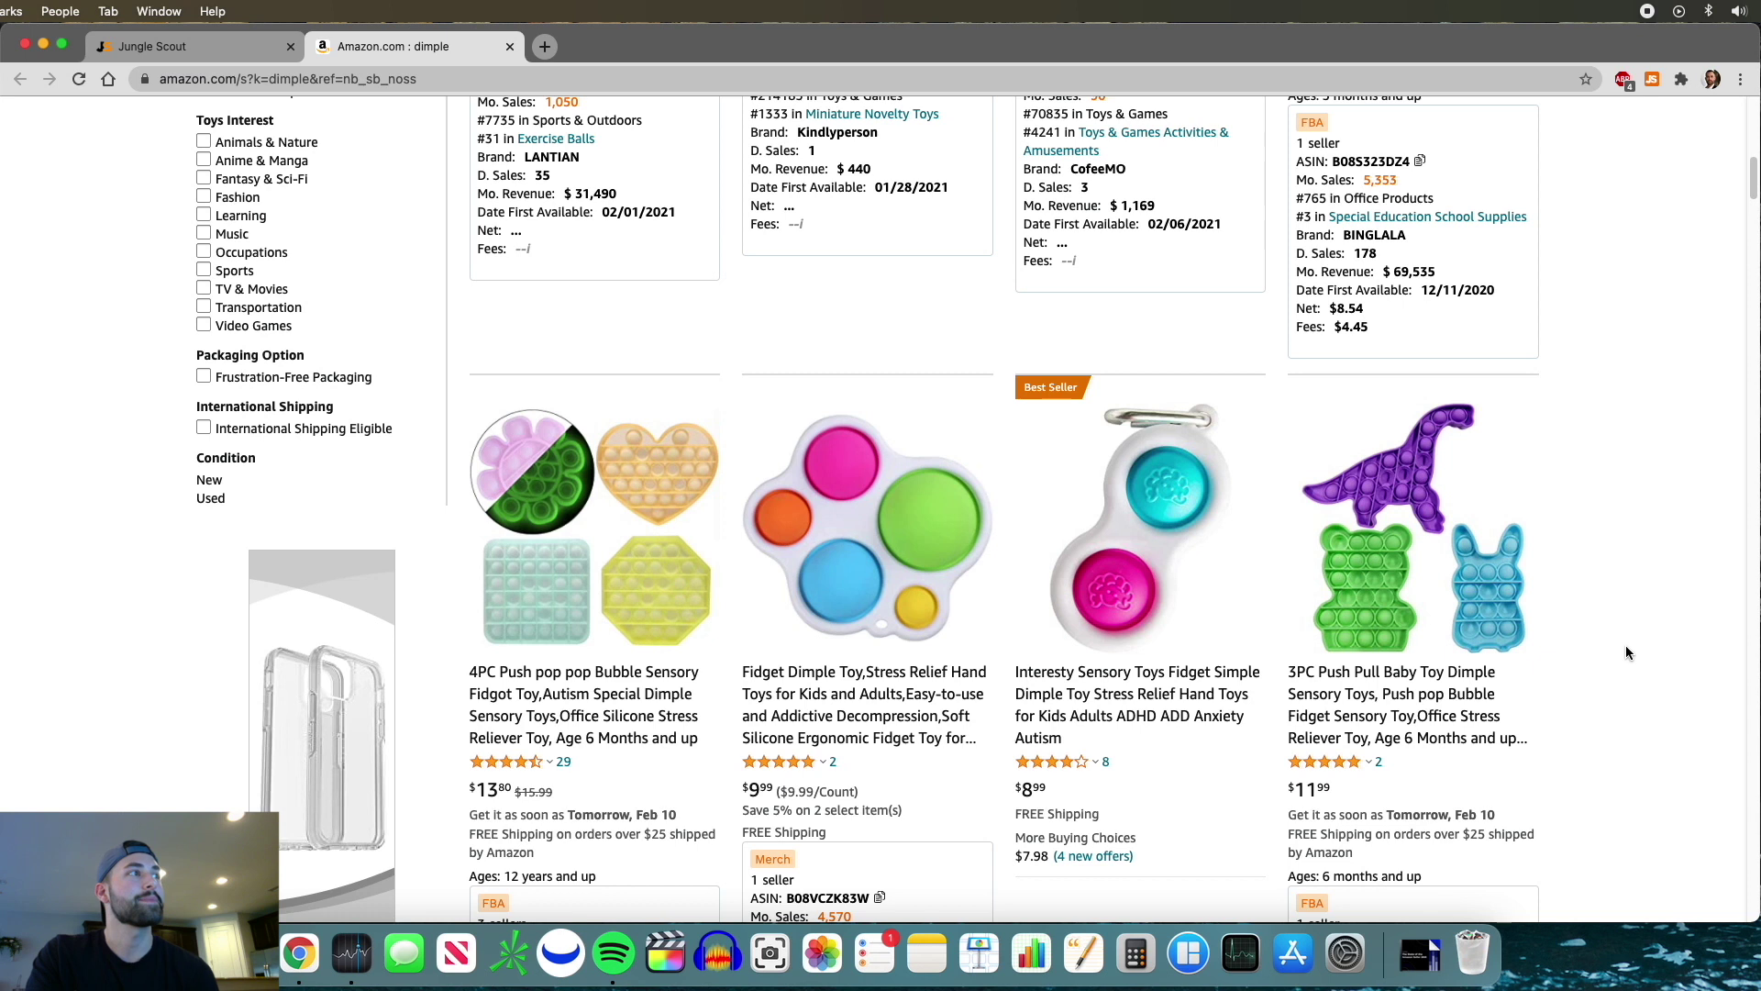
scroll(1626, 646, "up", 8)
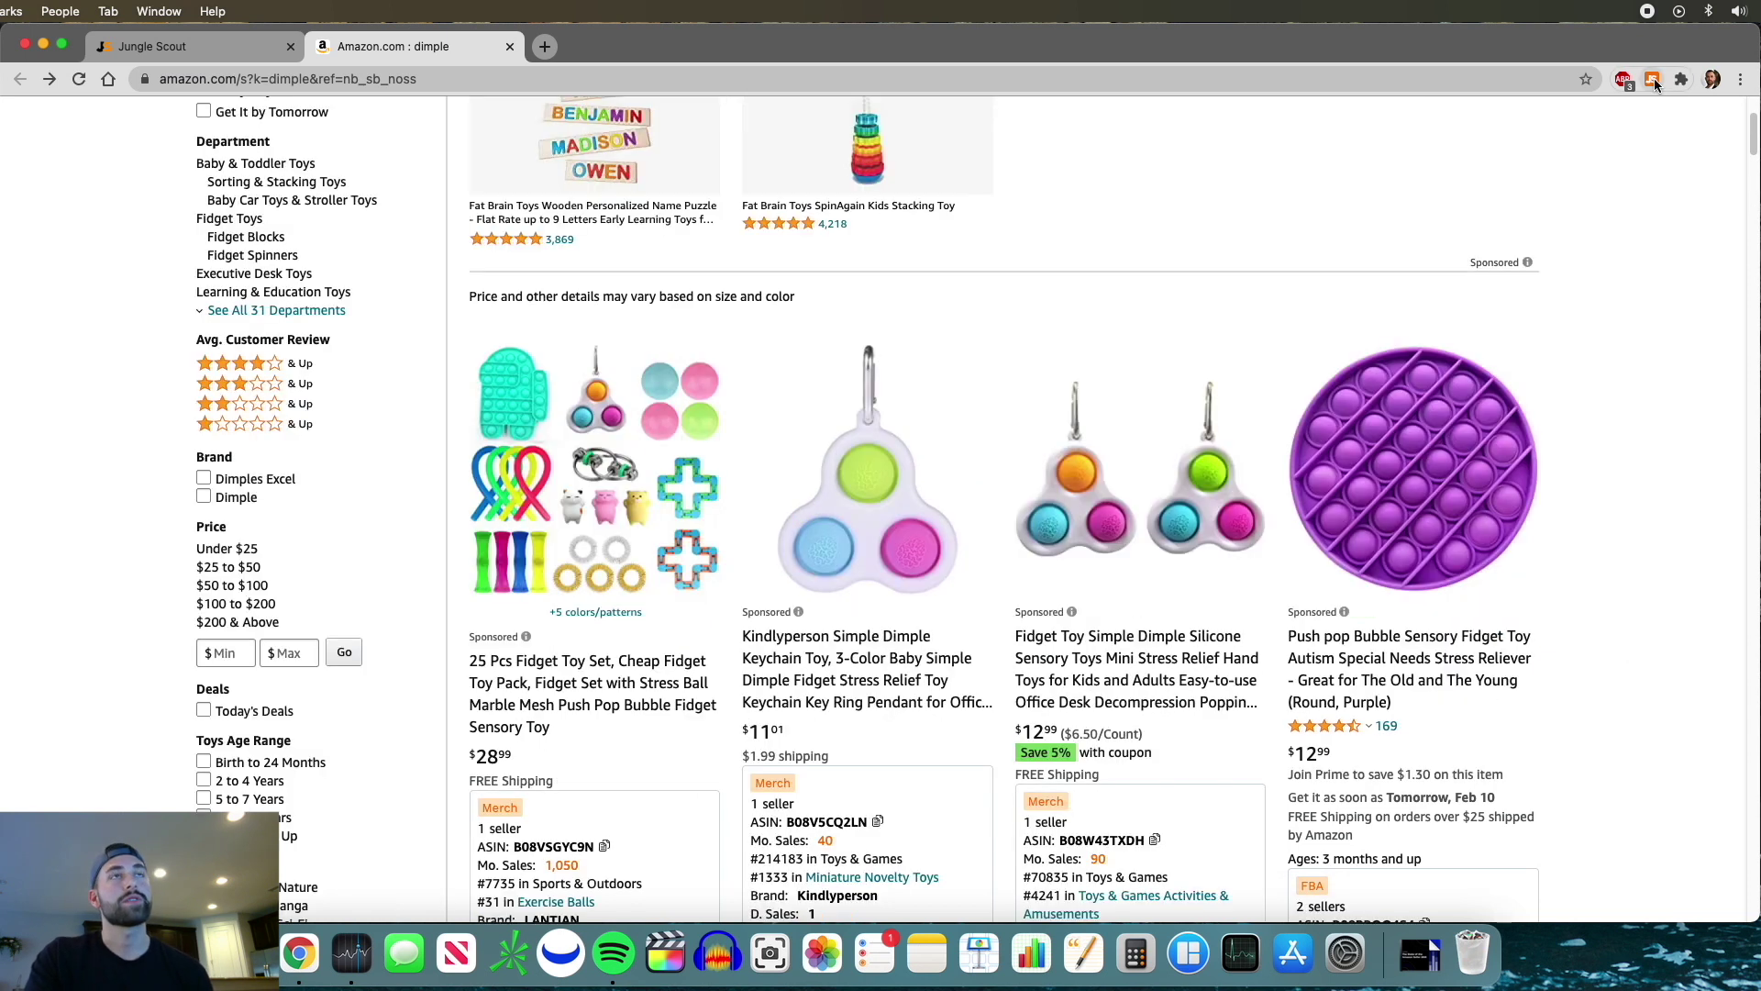
left_click(1654, 79)
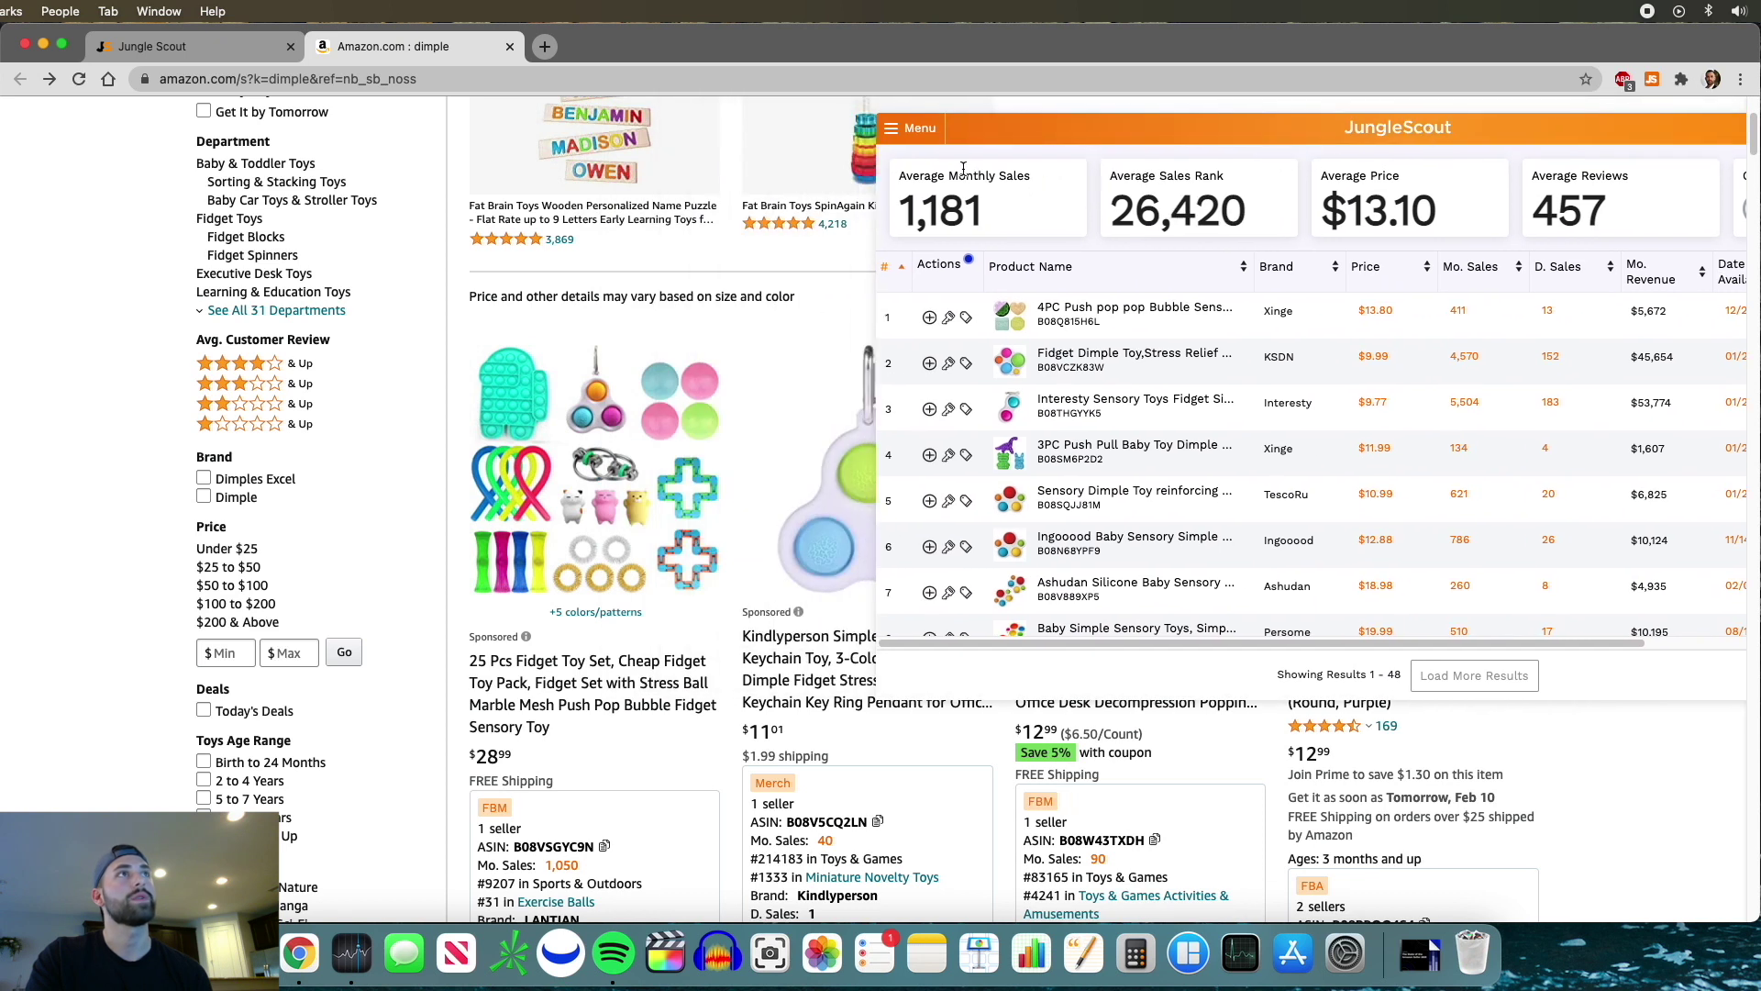
left_click_drag(1023, 138, 713, 121)
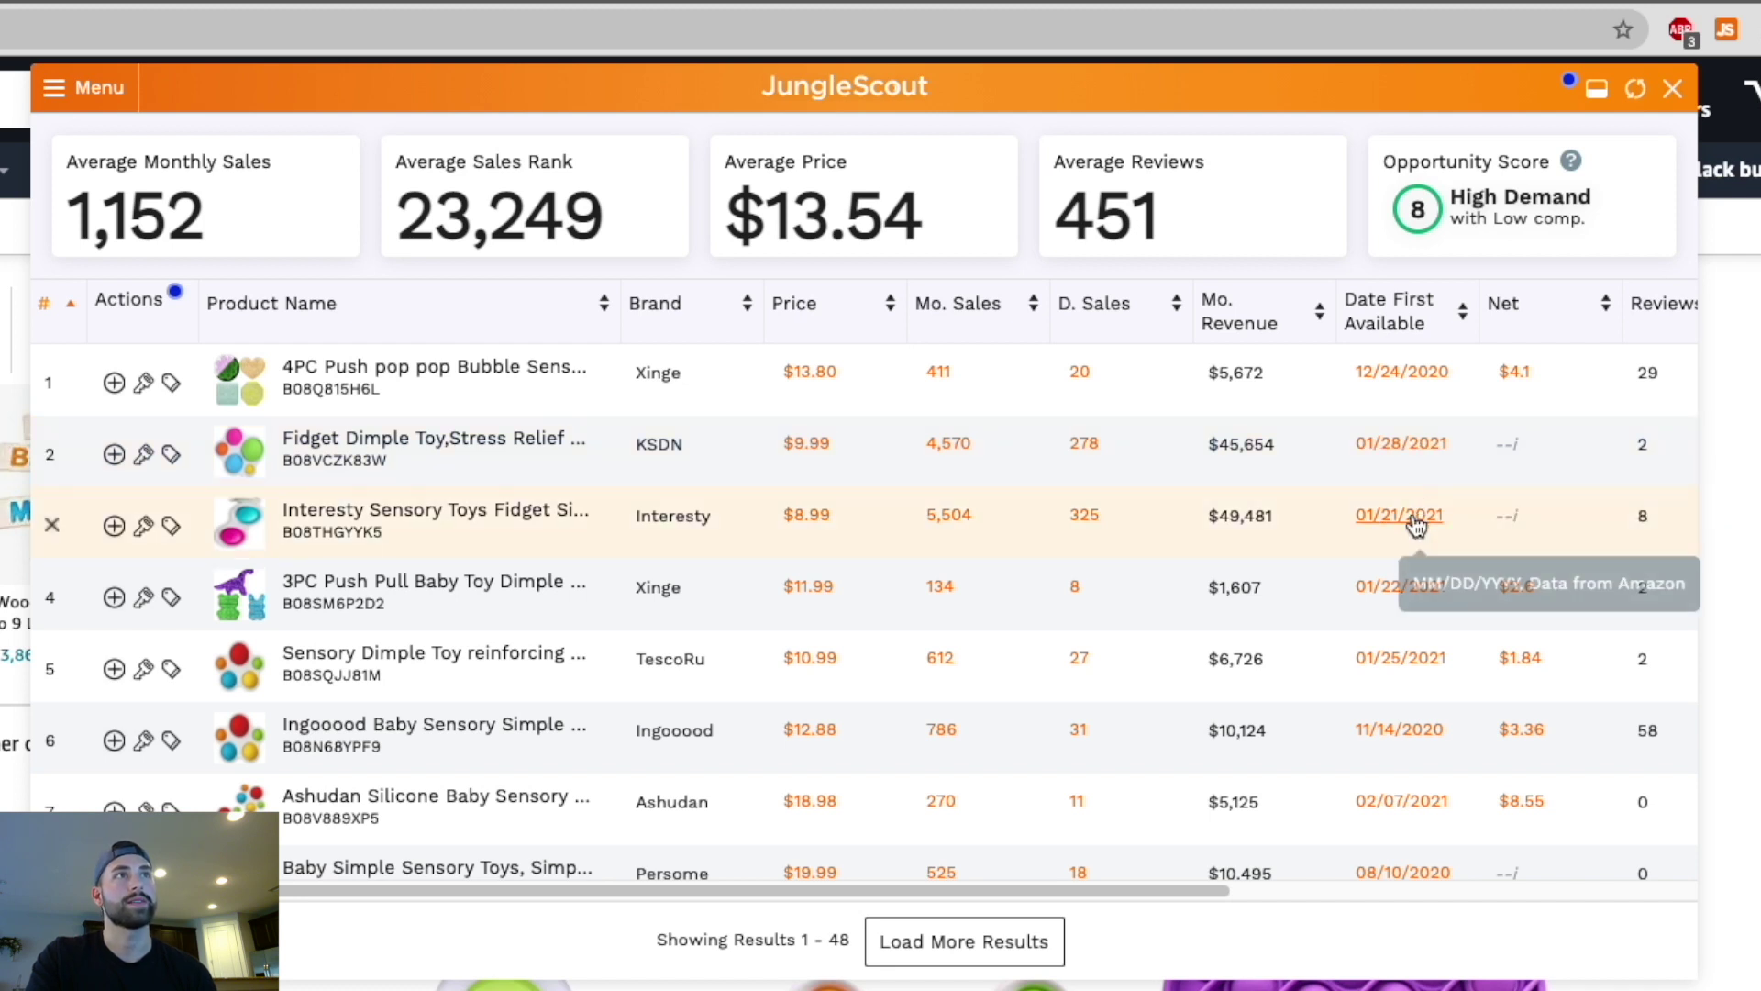
Open the KSDN Fidget Dimple Toy listing and examine its daily sales history and ratings
mouse_move(585, 470)
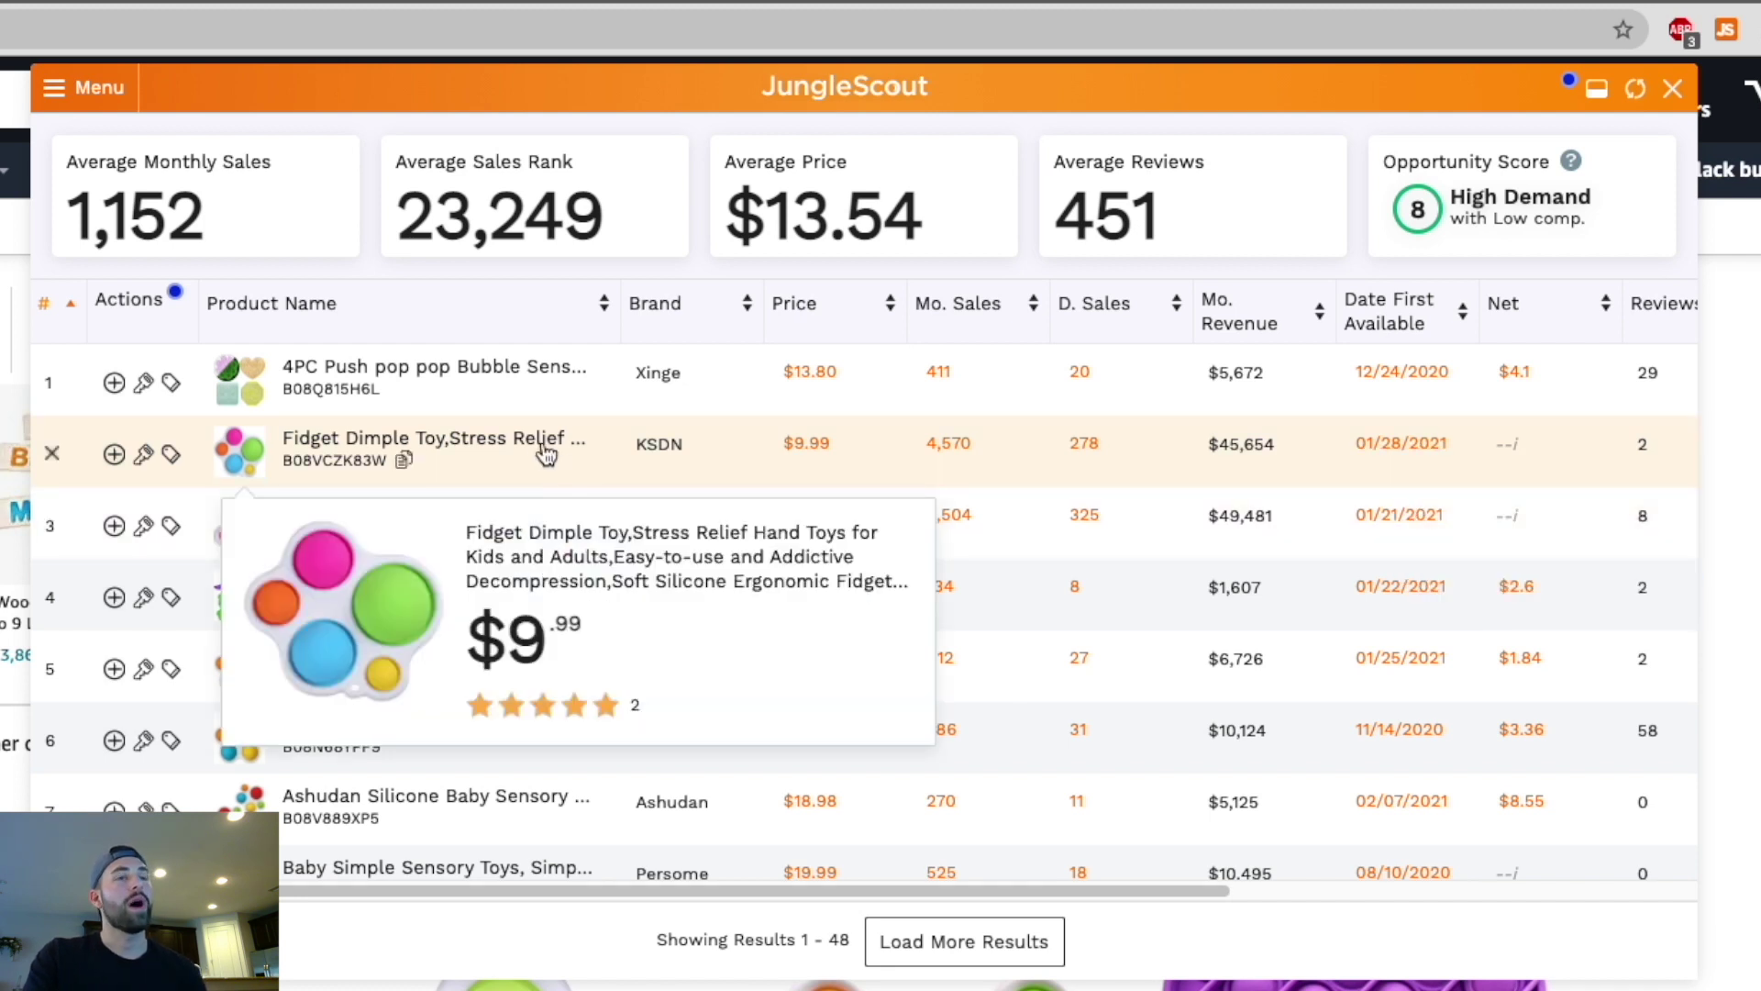
left_click(544, 449)
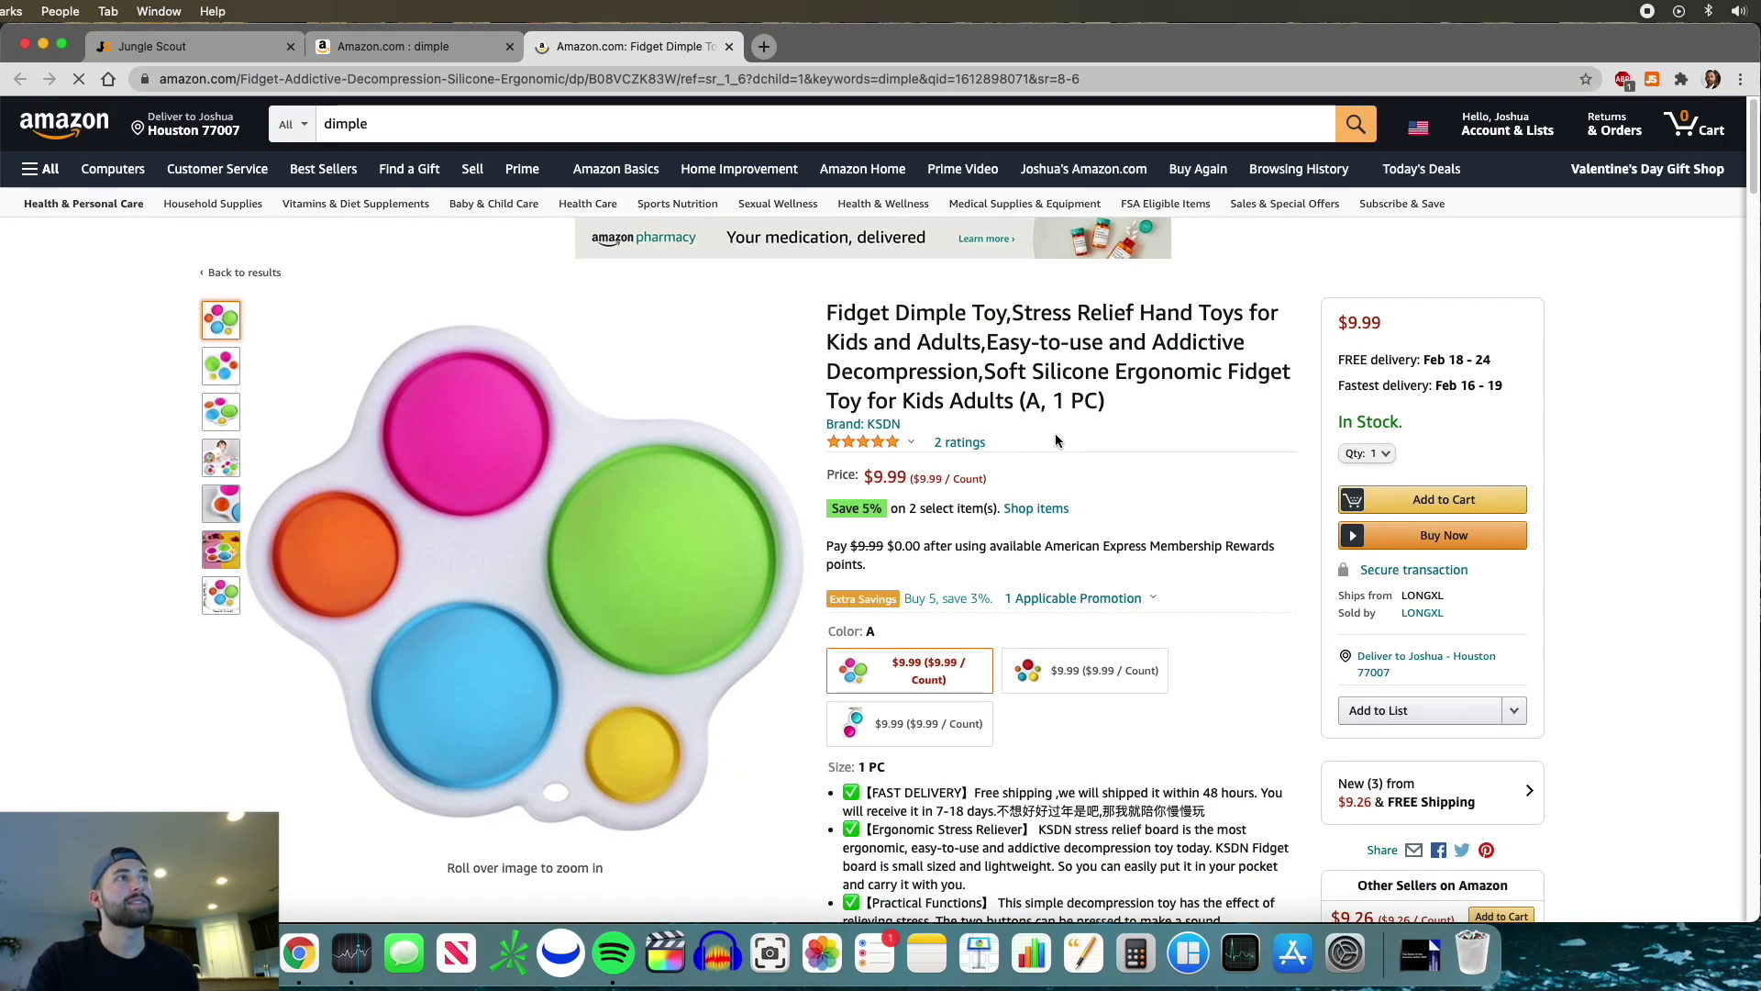
triple_click(1208, 423)
left_click(1042, 564)
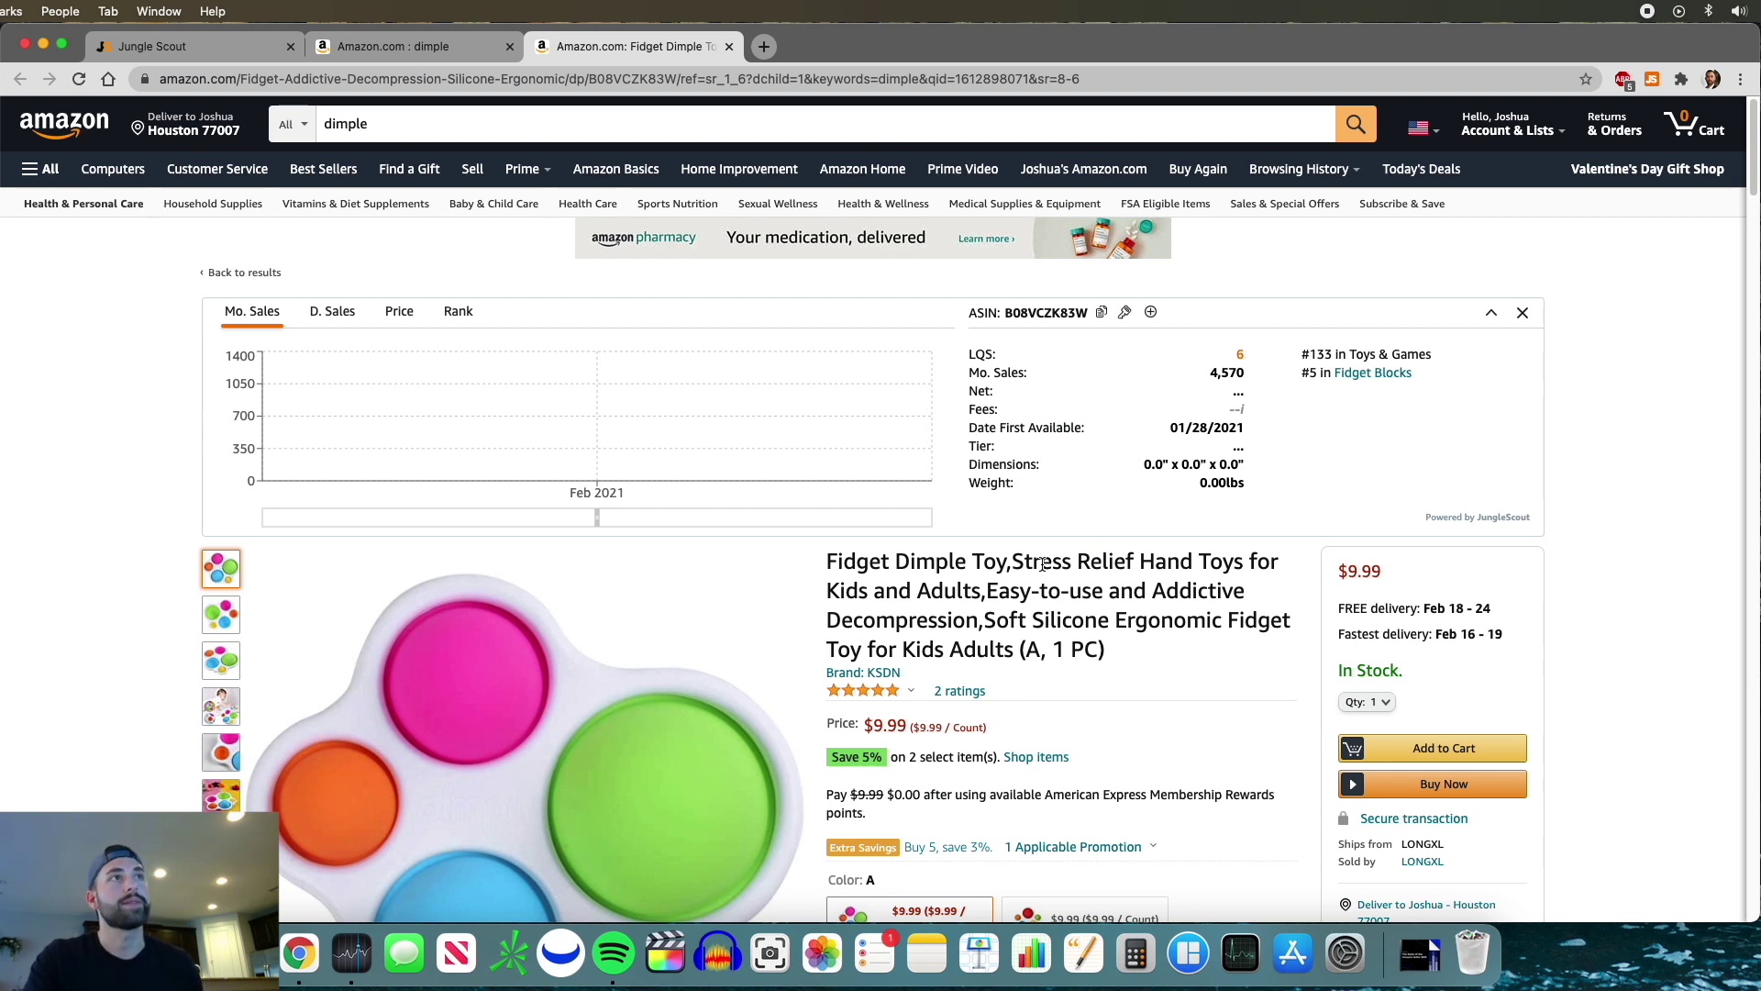
left_click(336, 312)
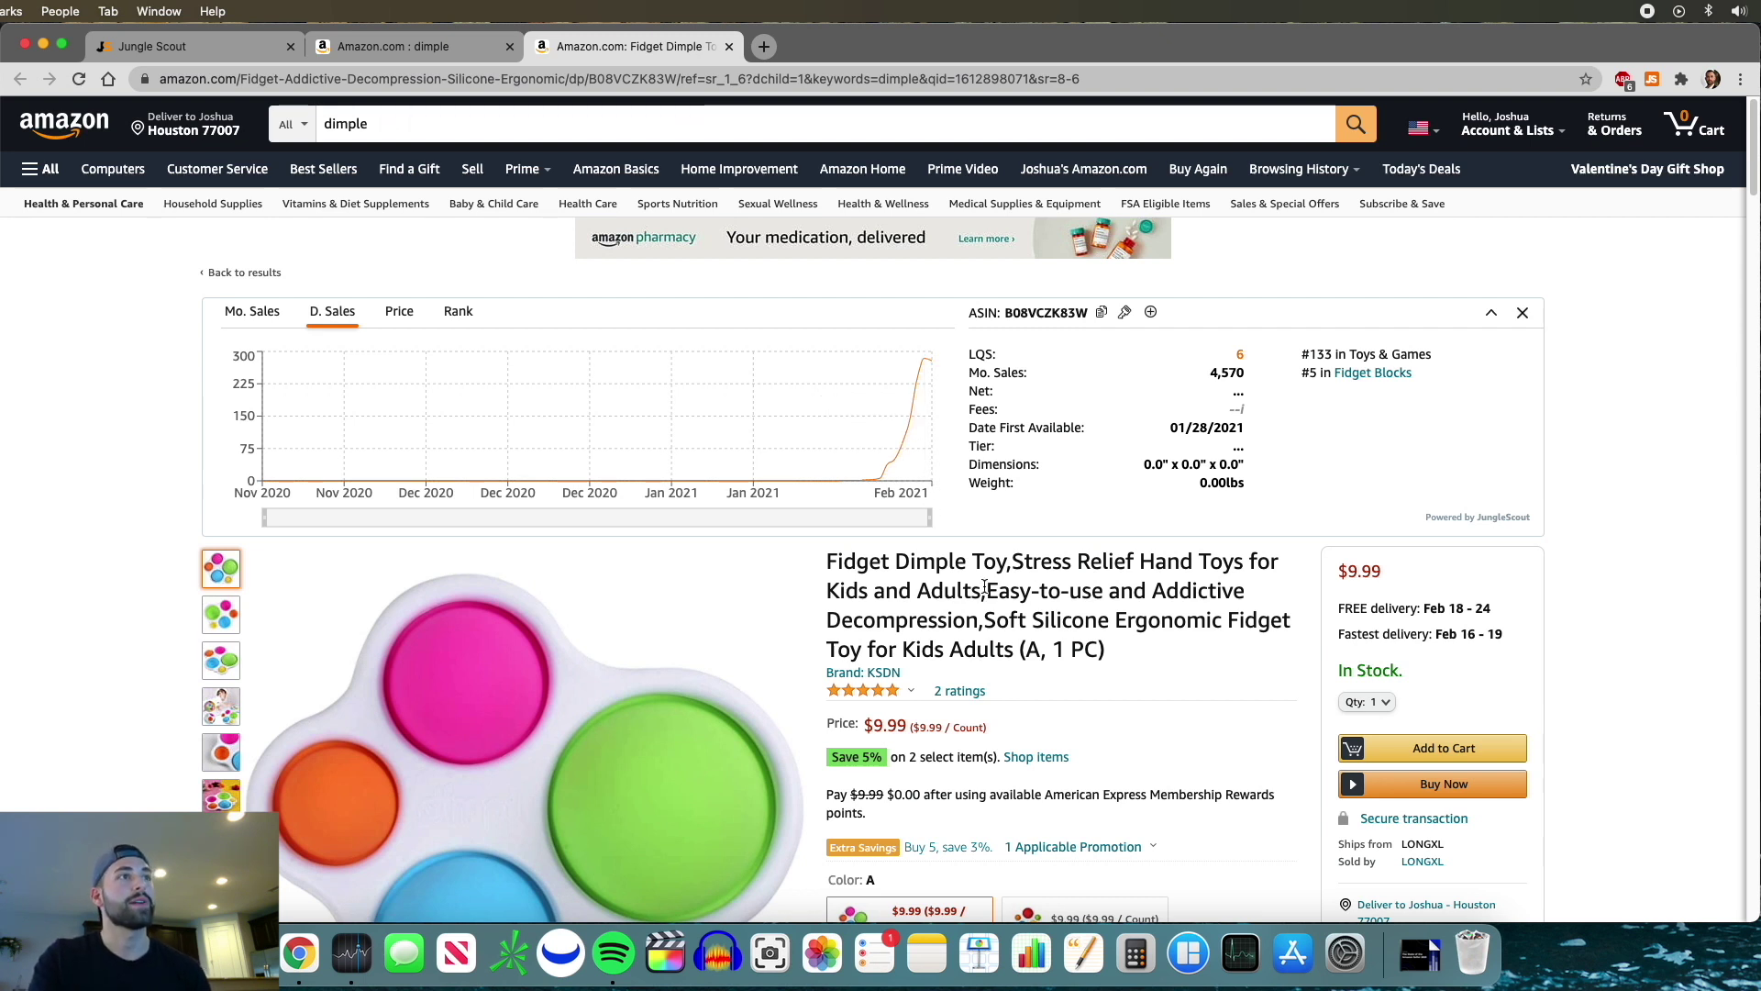
mouse_move(904, 691)
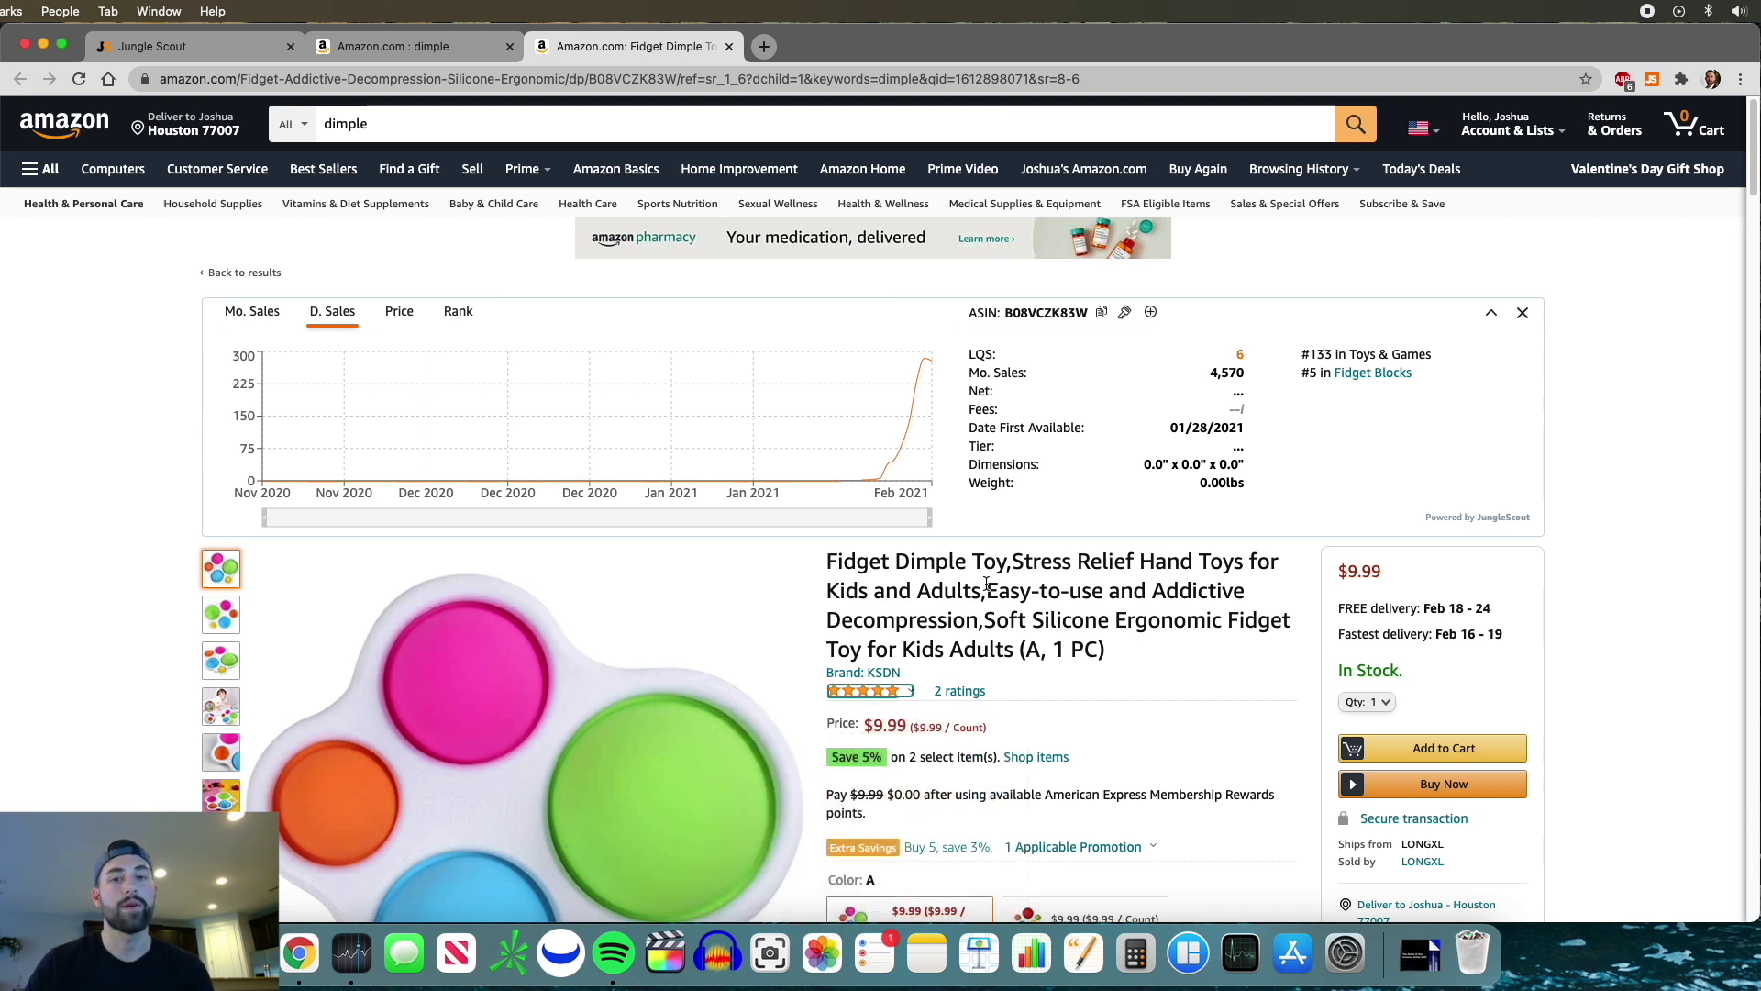
mouse_move(867, 472)
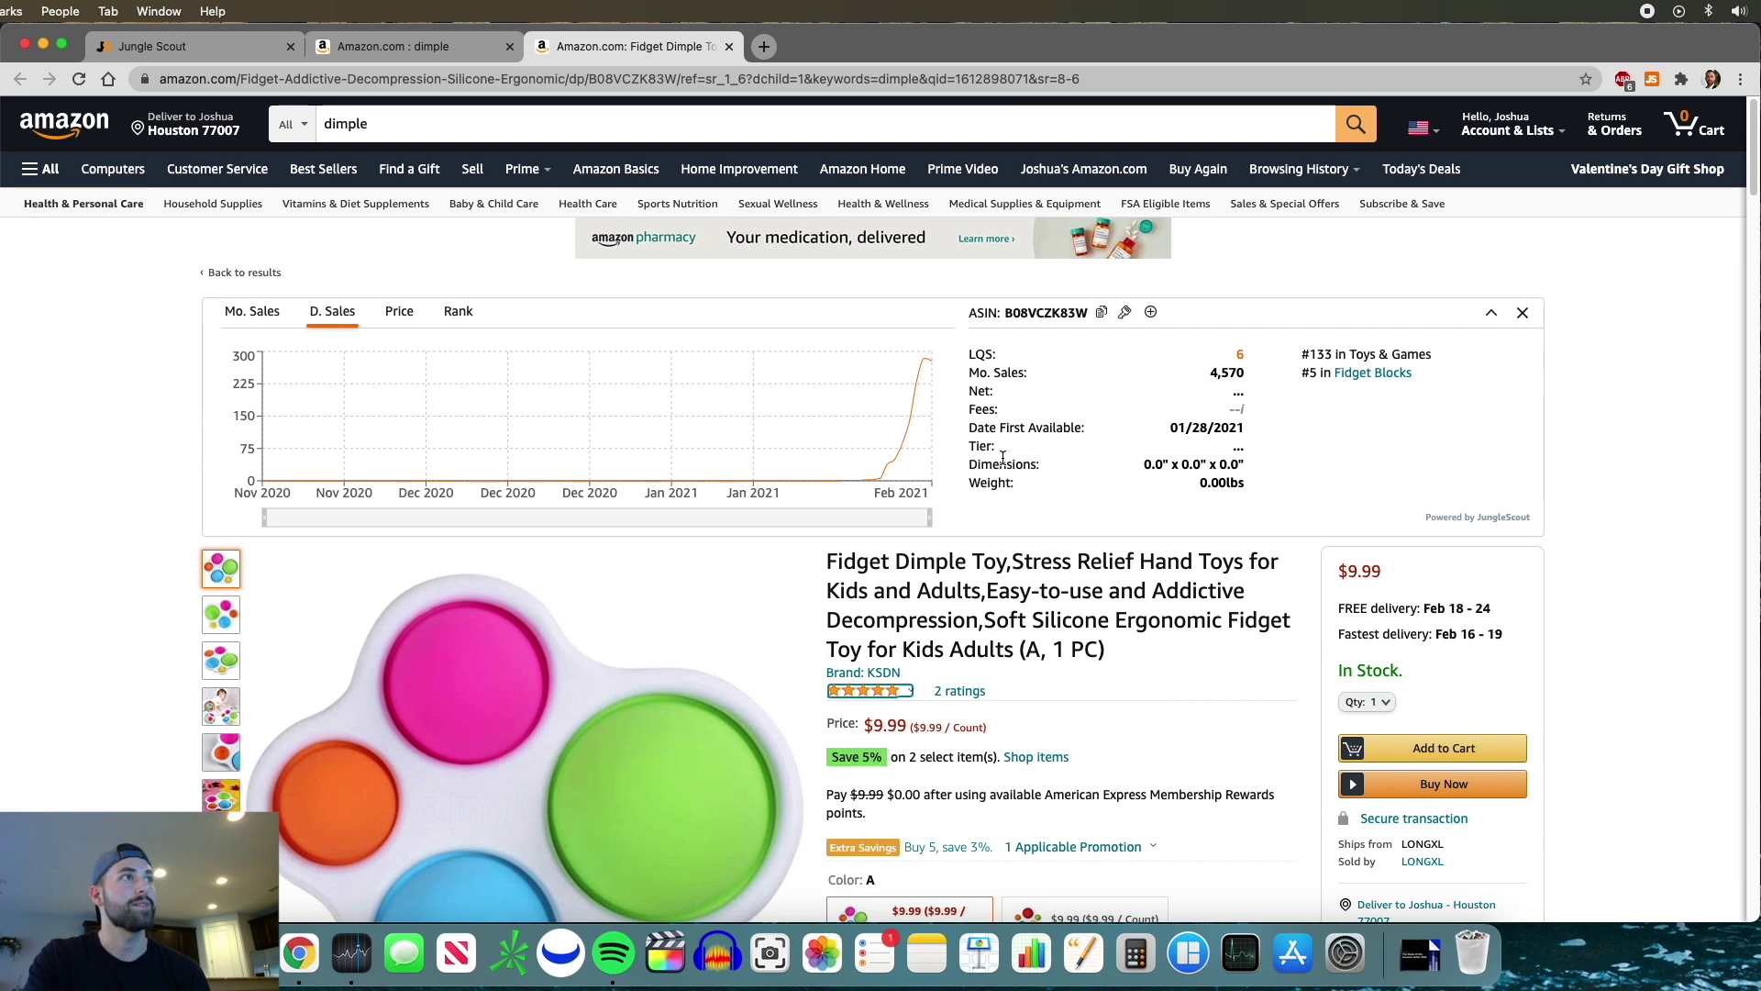
Return to the extension's dimple results and check the KSDN toy's monthly revenue and net figures
left_click(446, 50)
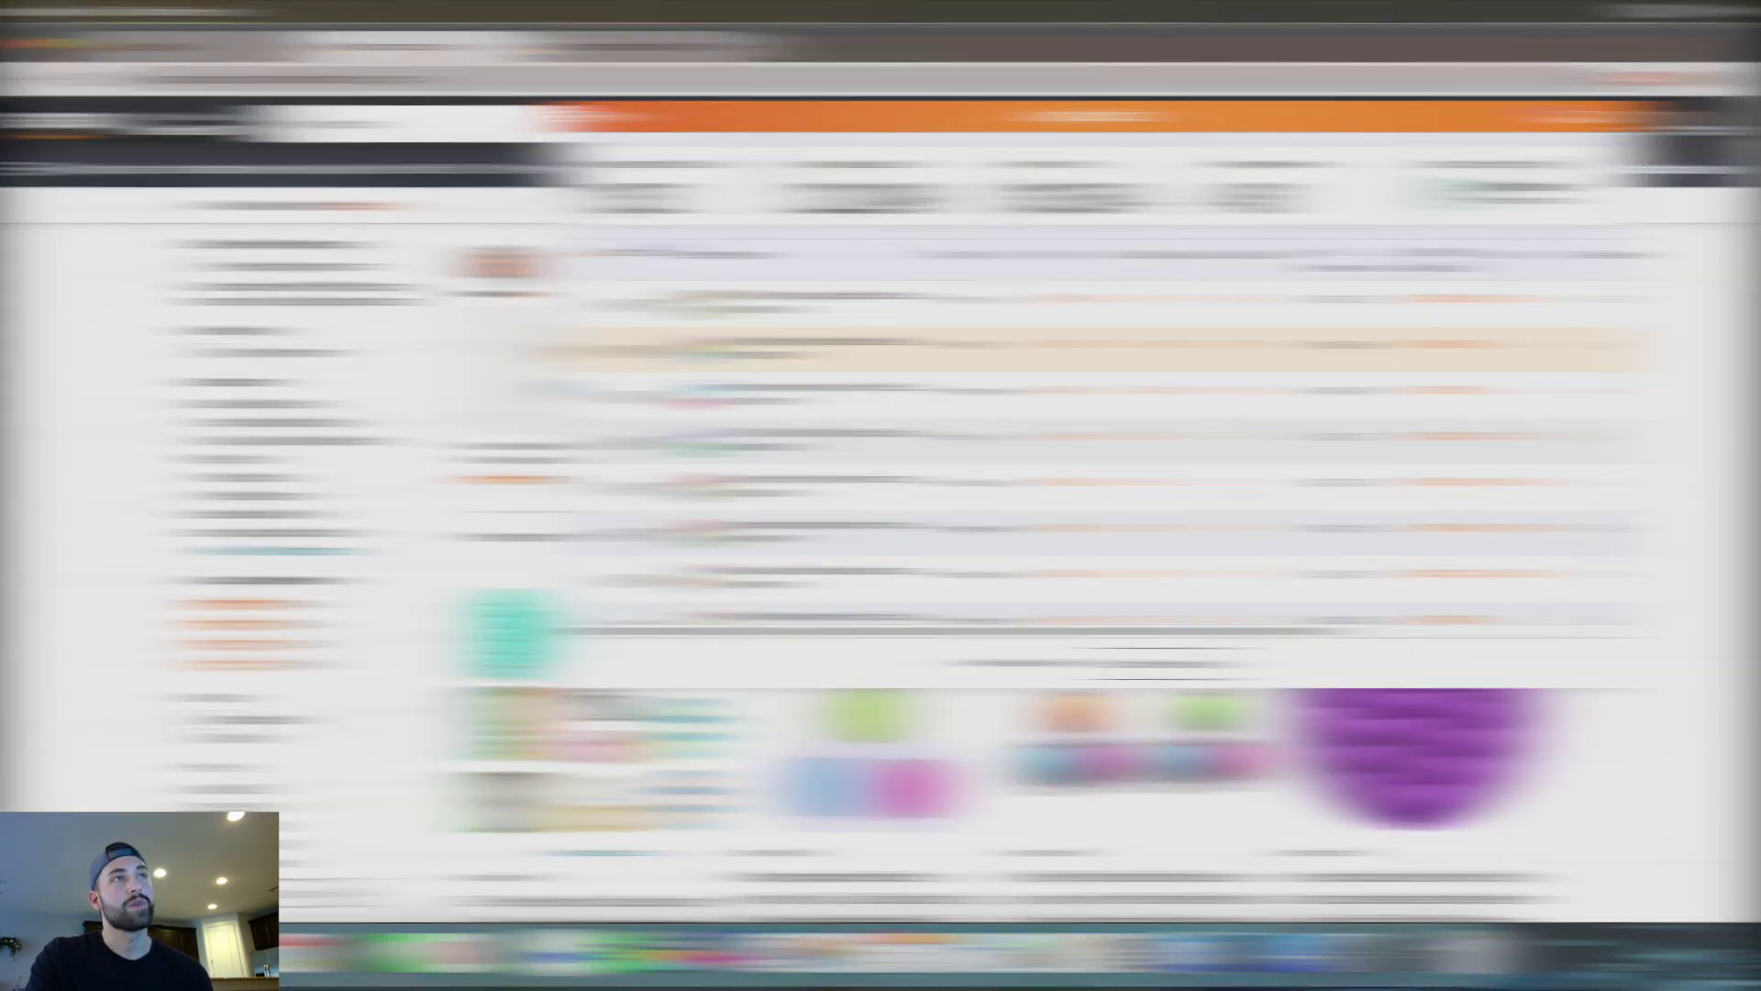
left_click_drag(1366, 348, 1318, 347)
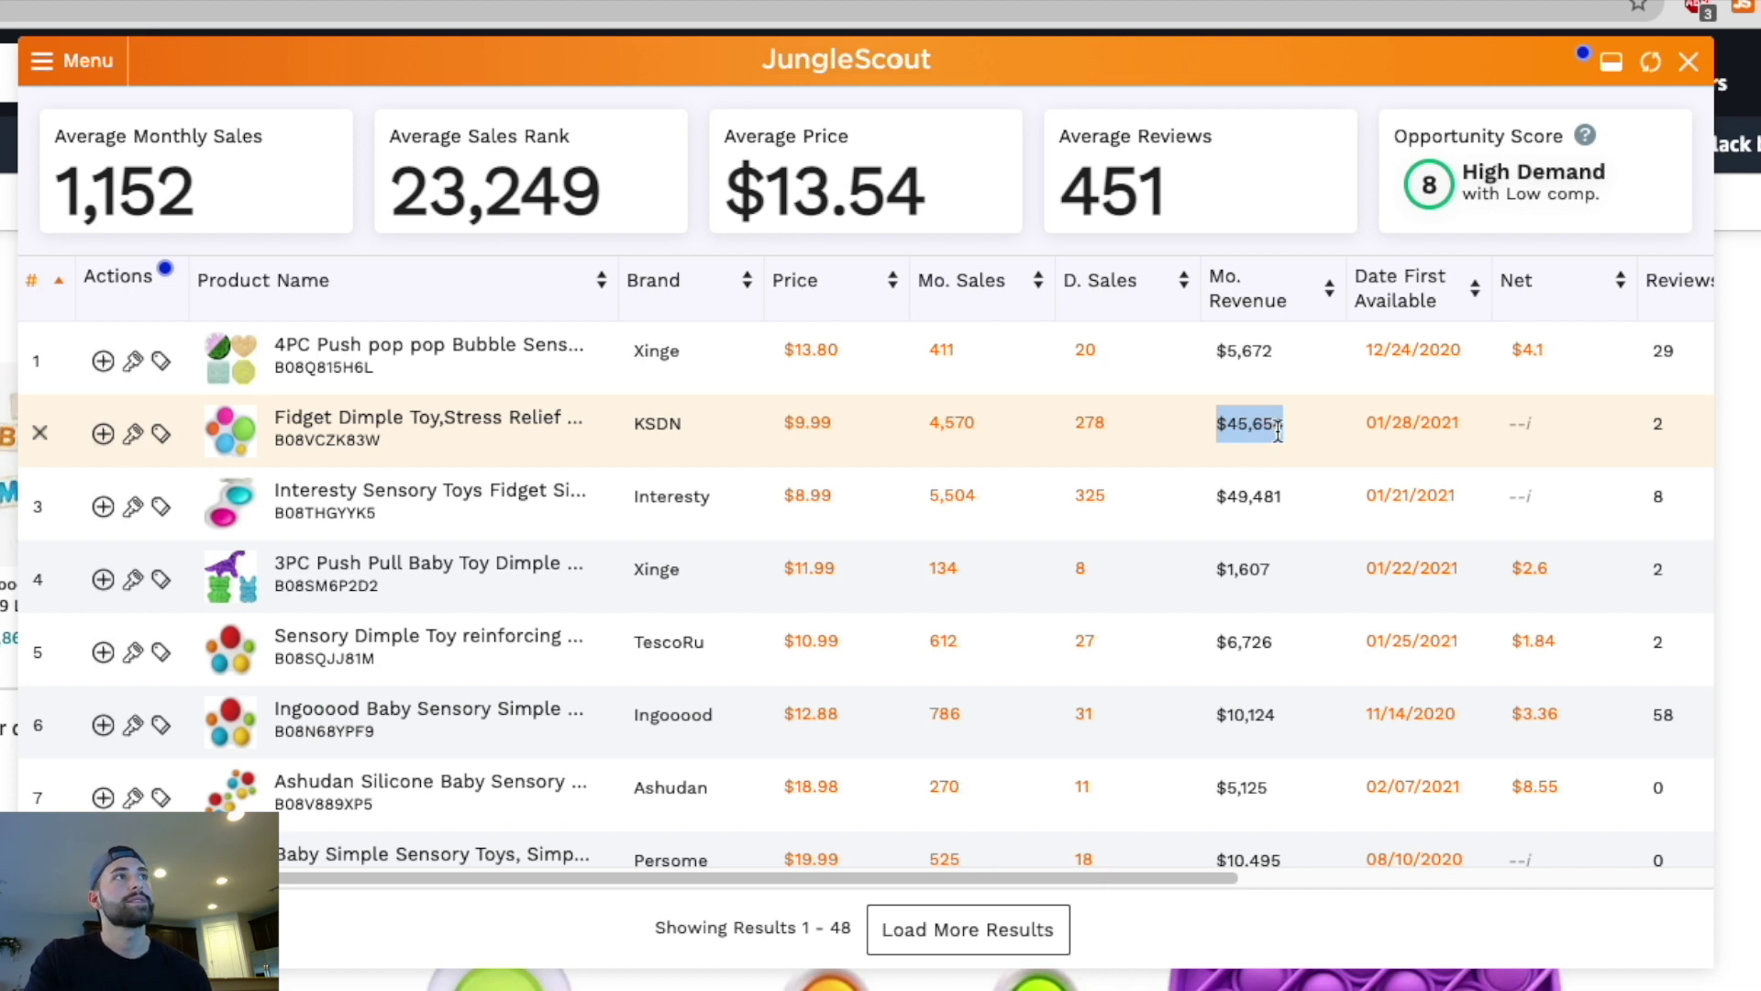
left_click(1271, 429)
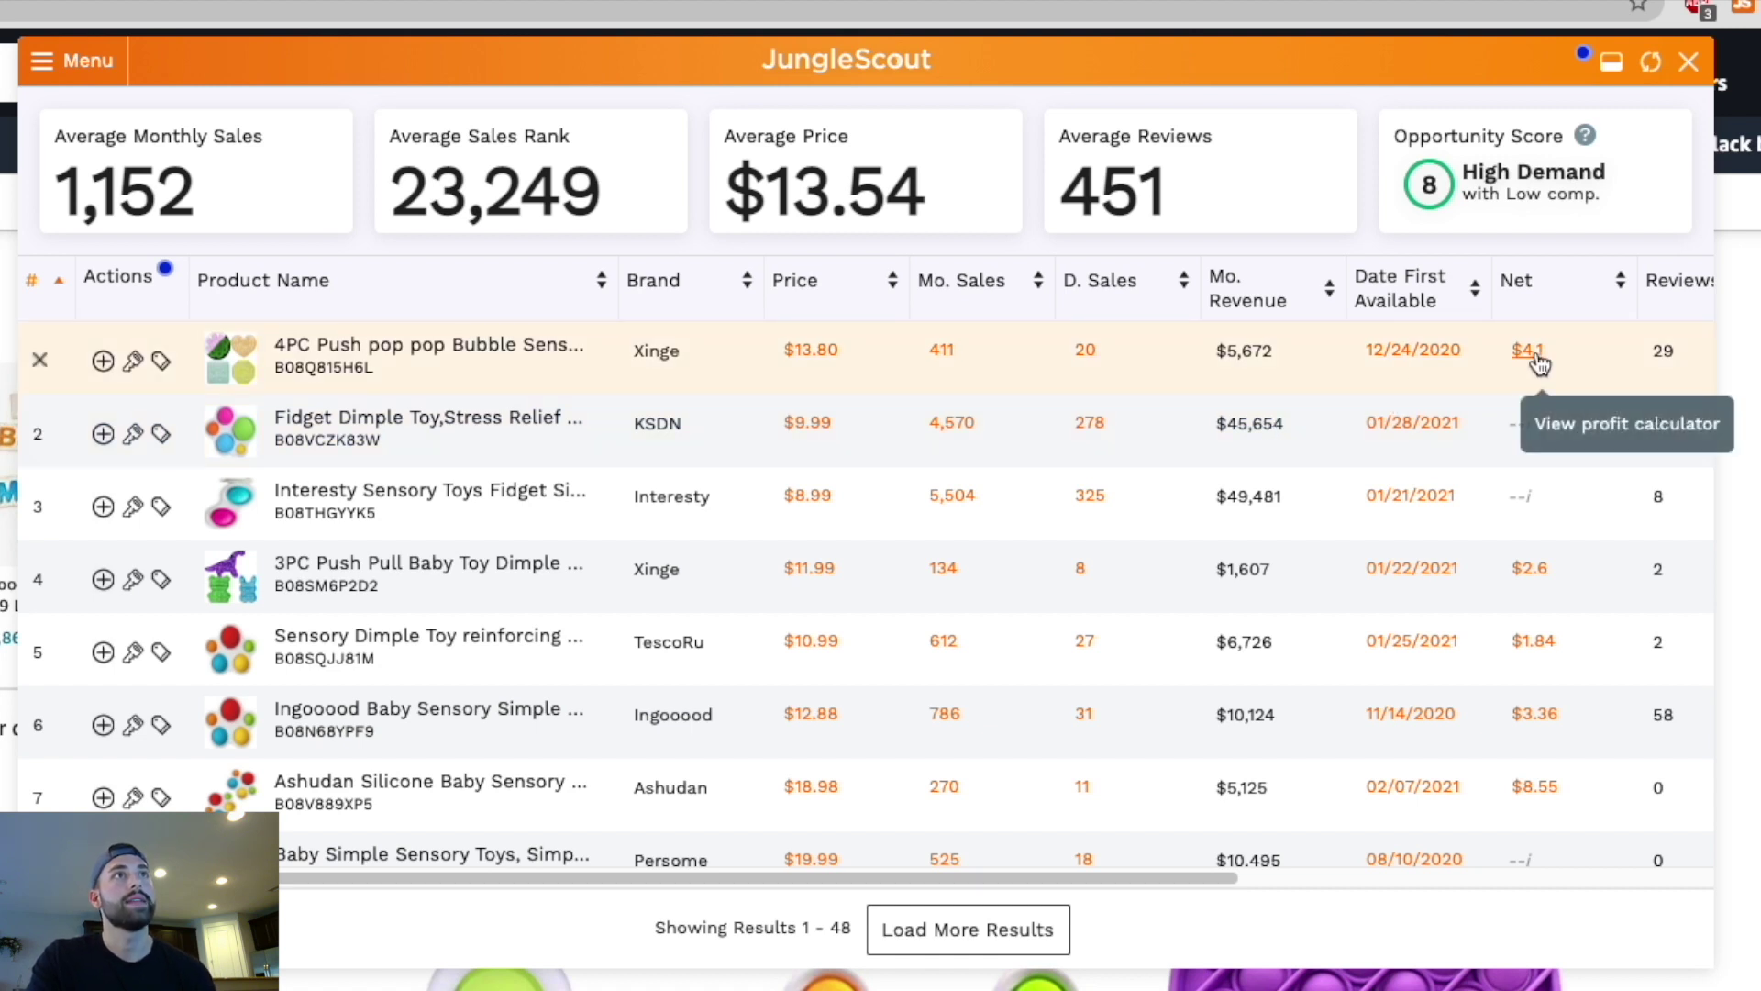
mouse_move(1528, 439)
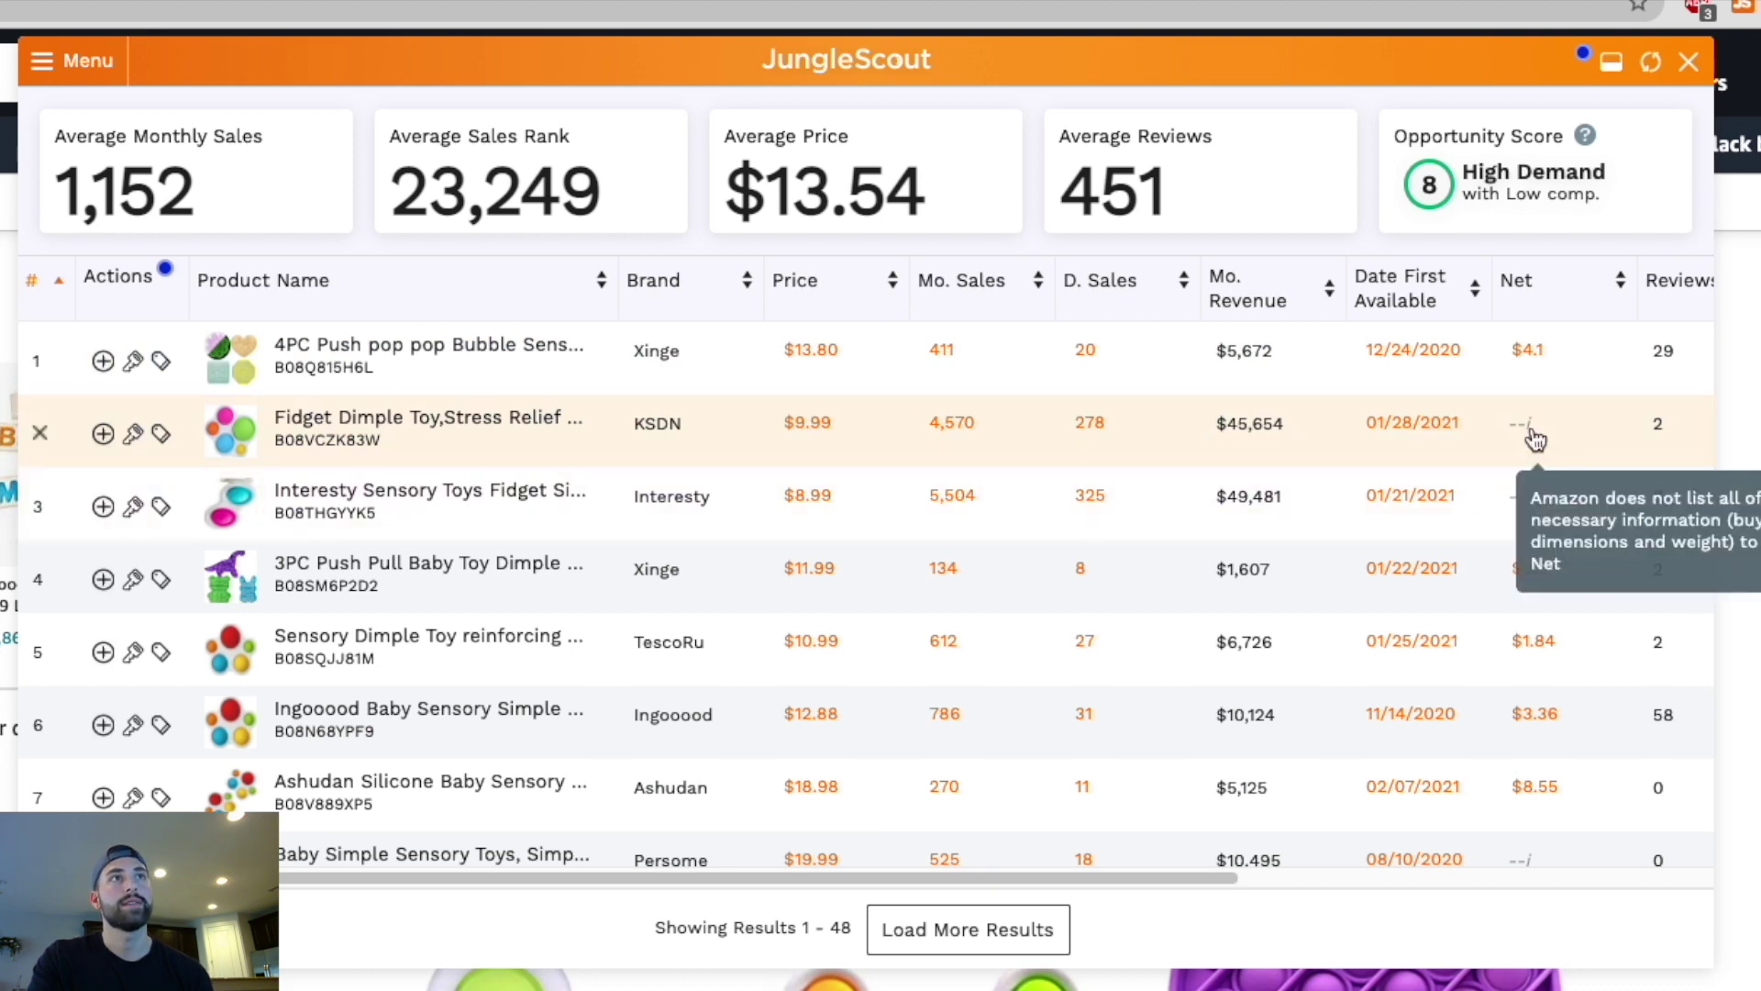
Open the FBA Profit Calculator for the 4PC Push pop pop Bubble toy and set the product price to $13.54
left_click(1529, 358)
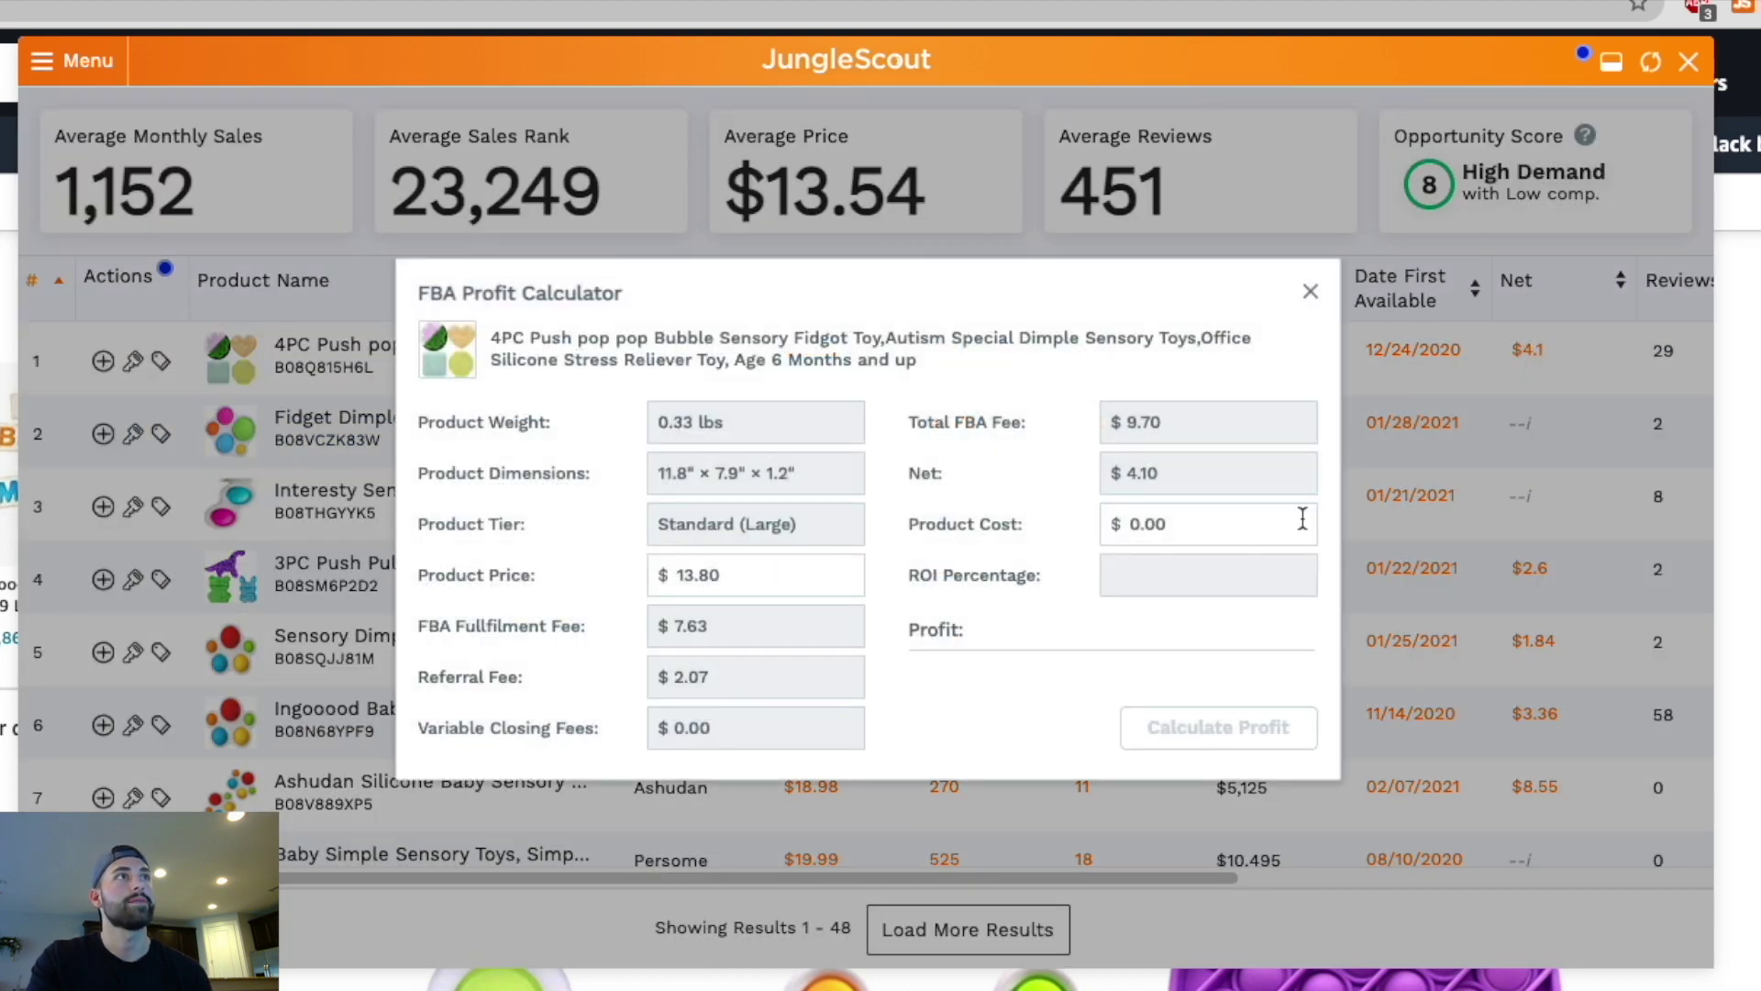
double_click(812, 573)
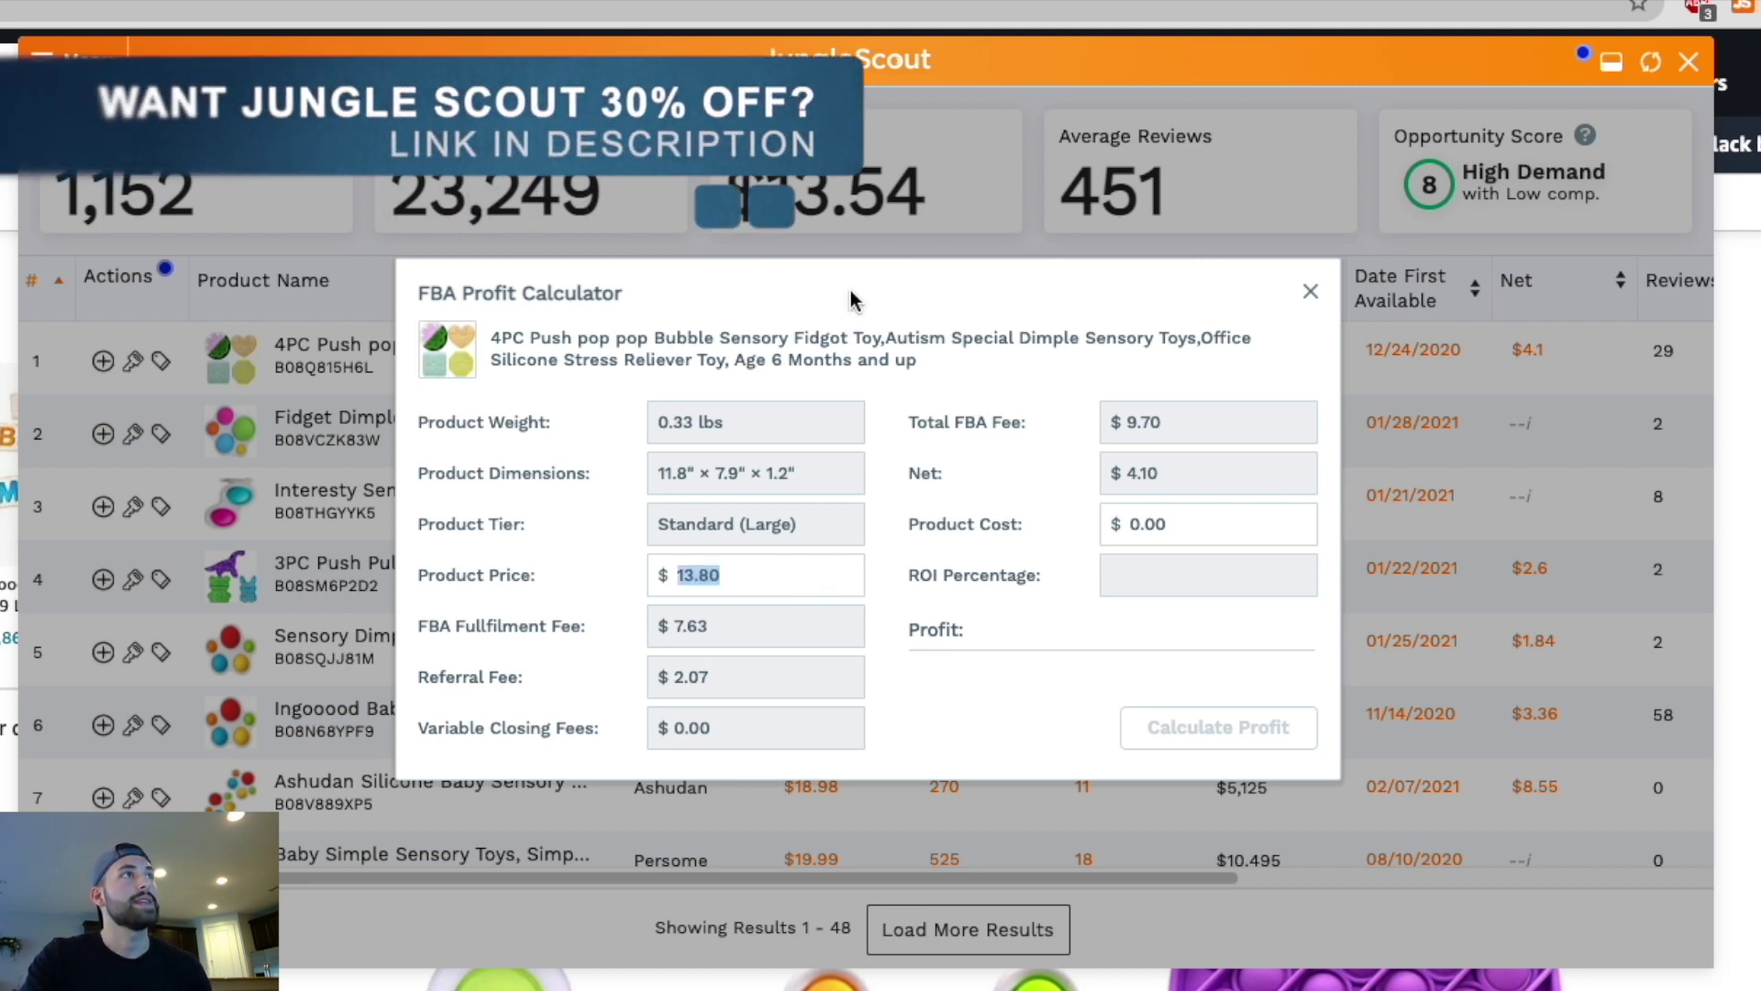
type("1..")
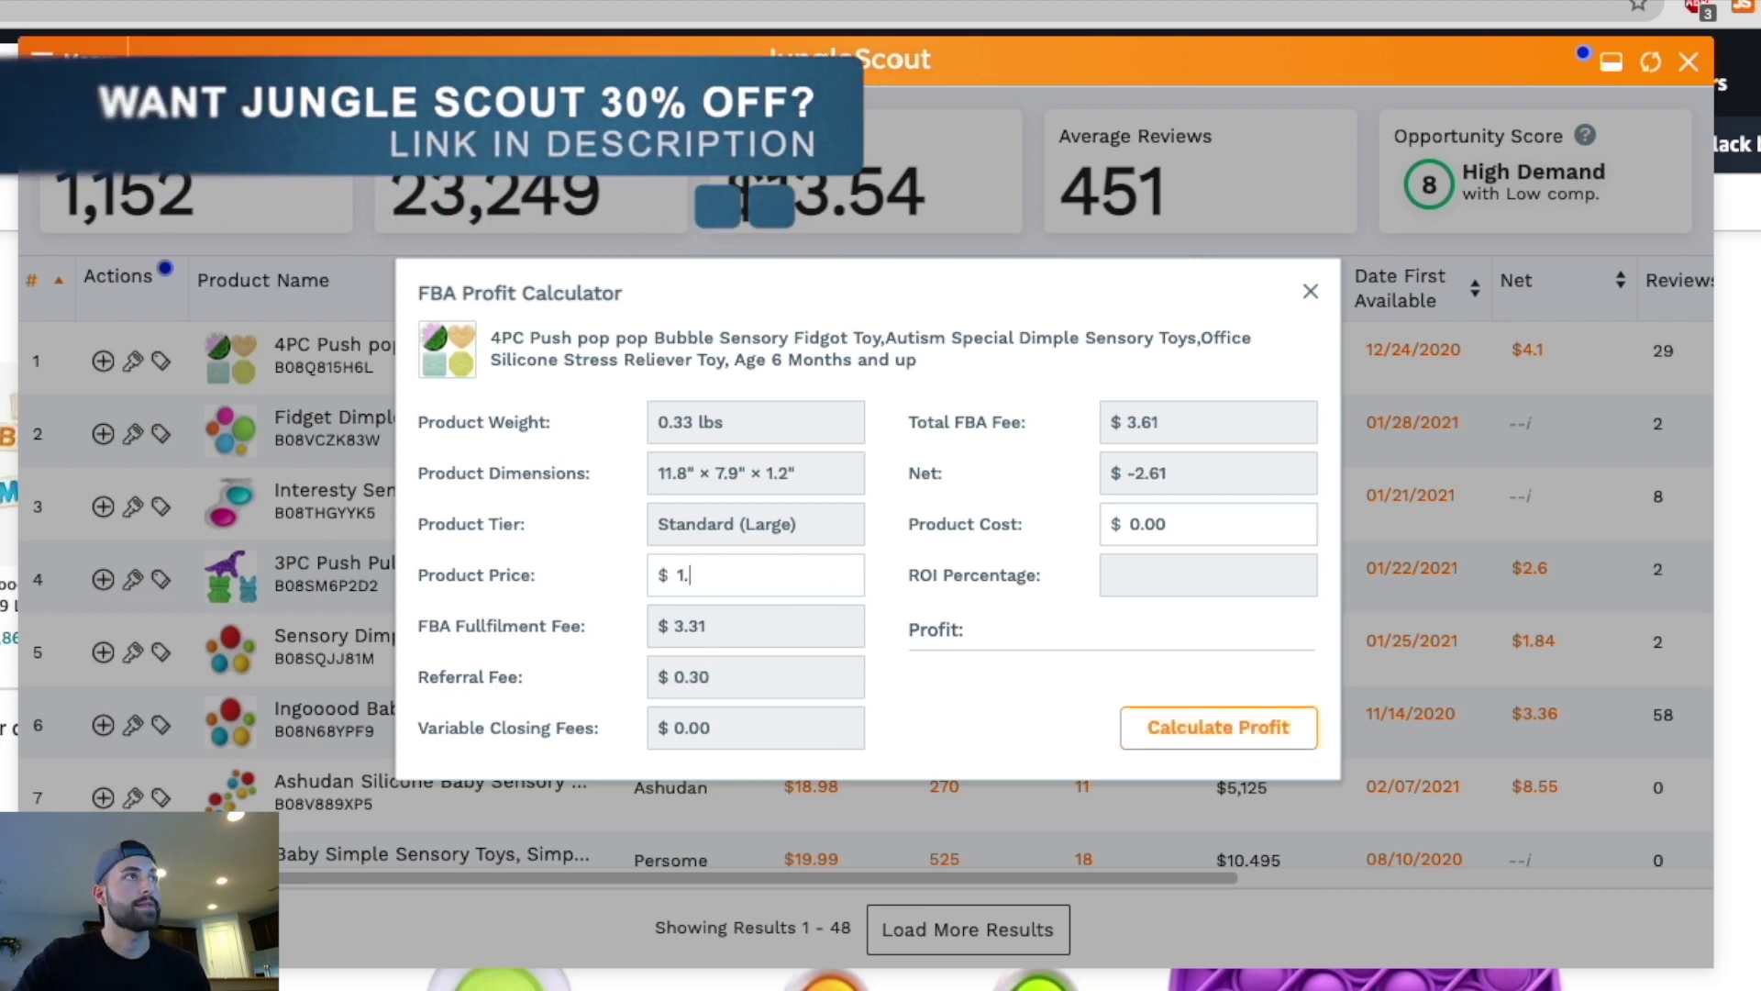
key("BackSpace")
key("BackSpace")
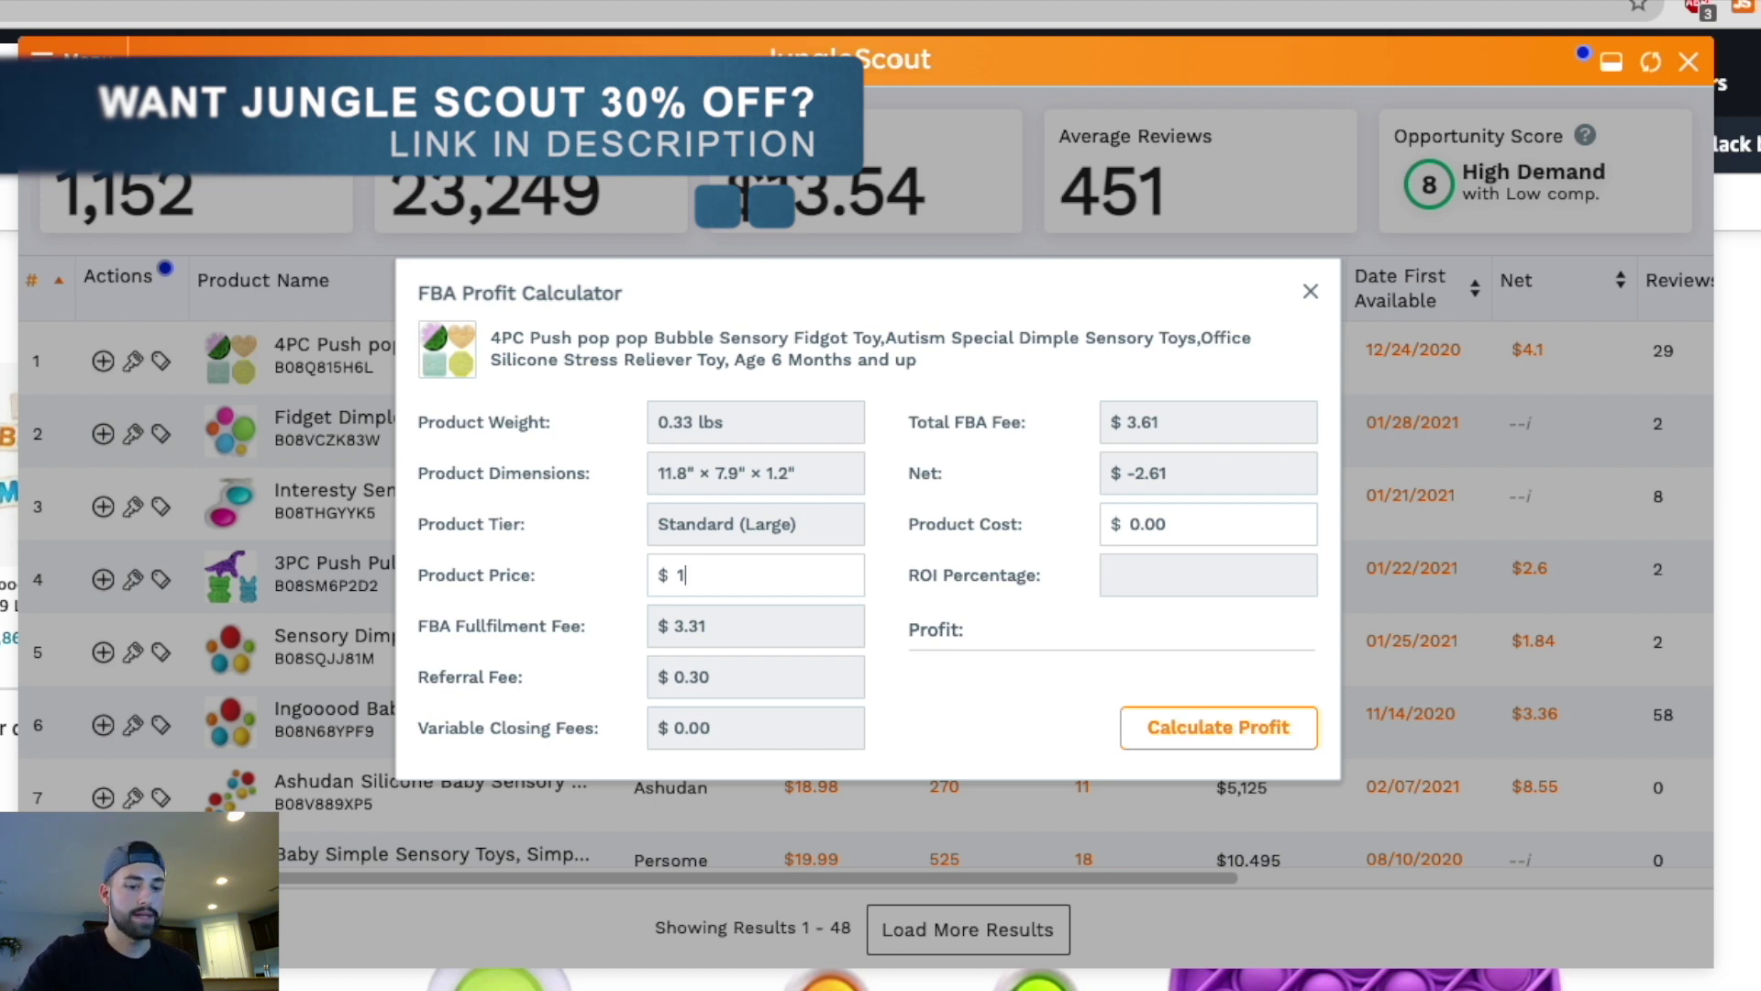
type("3.54")
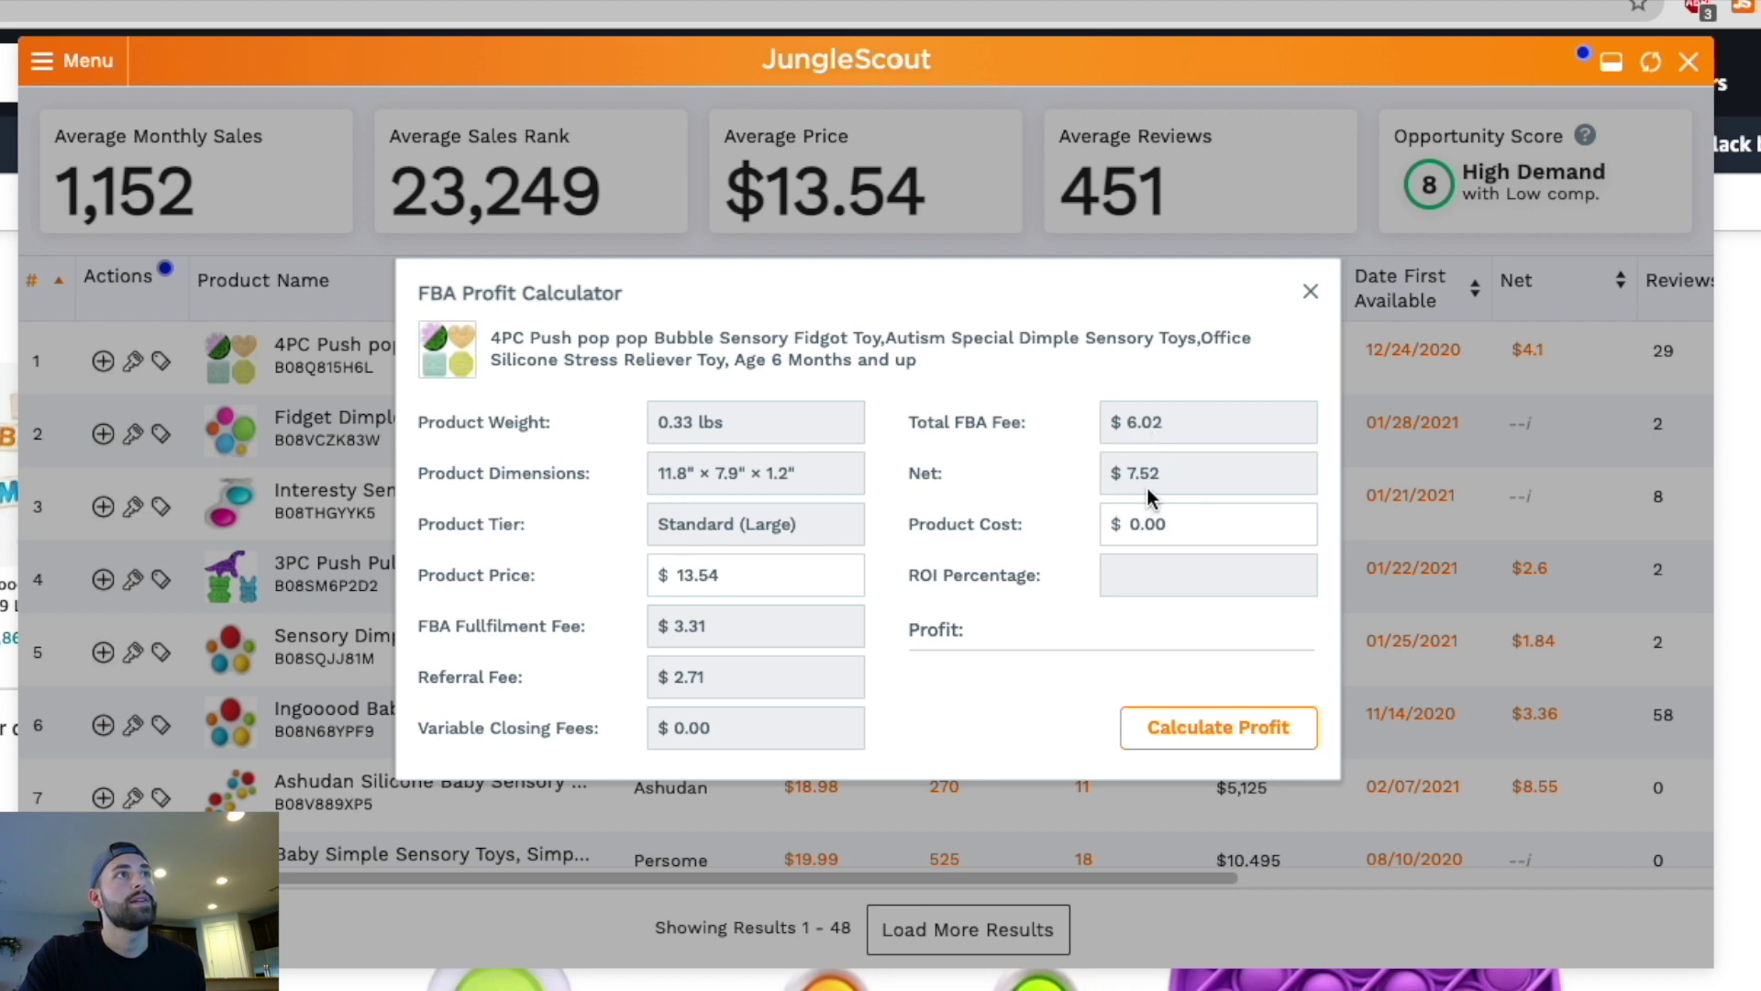
Set the product cost to $1.50 and calculate the toy's FBA profit and ROI
double_click(1187, 519)
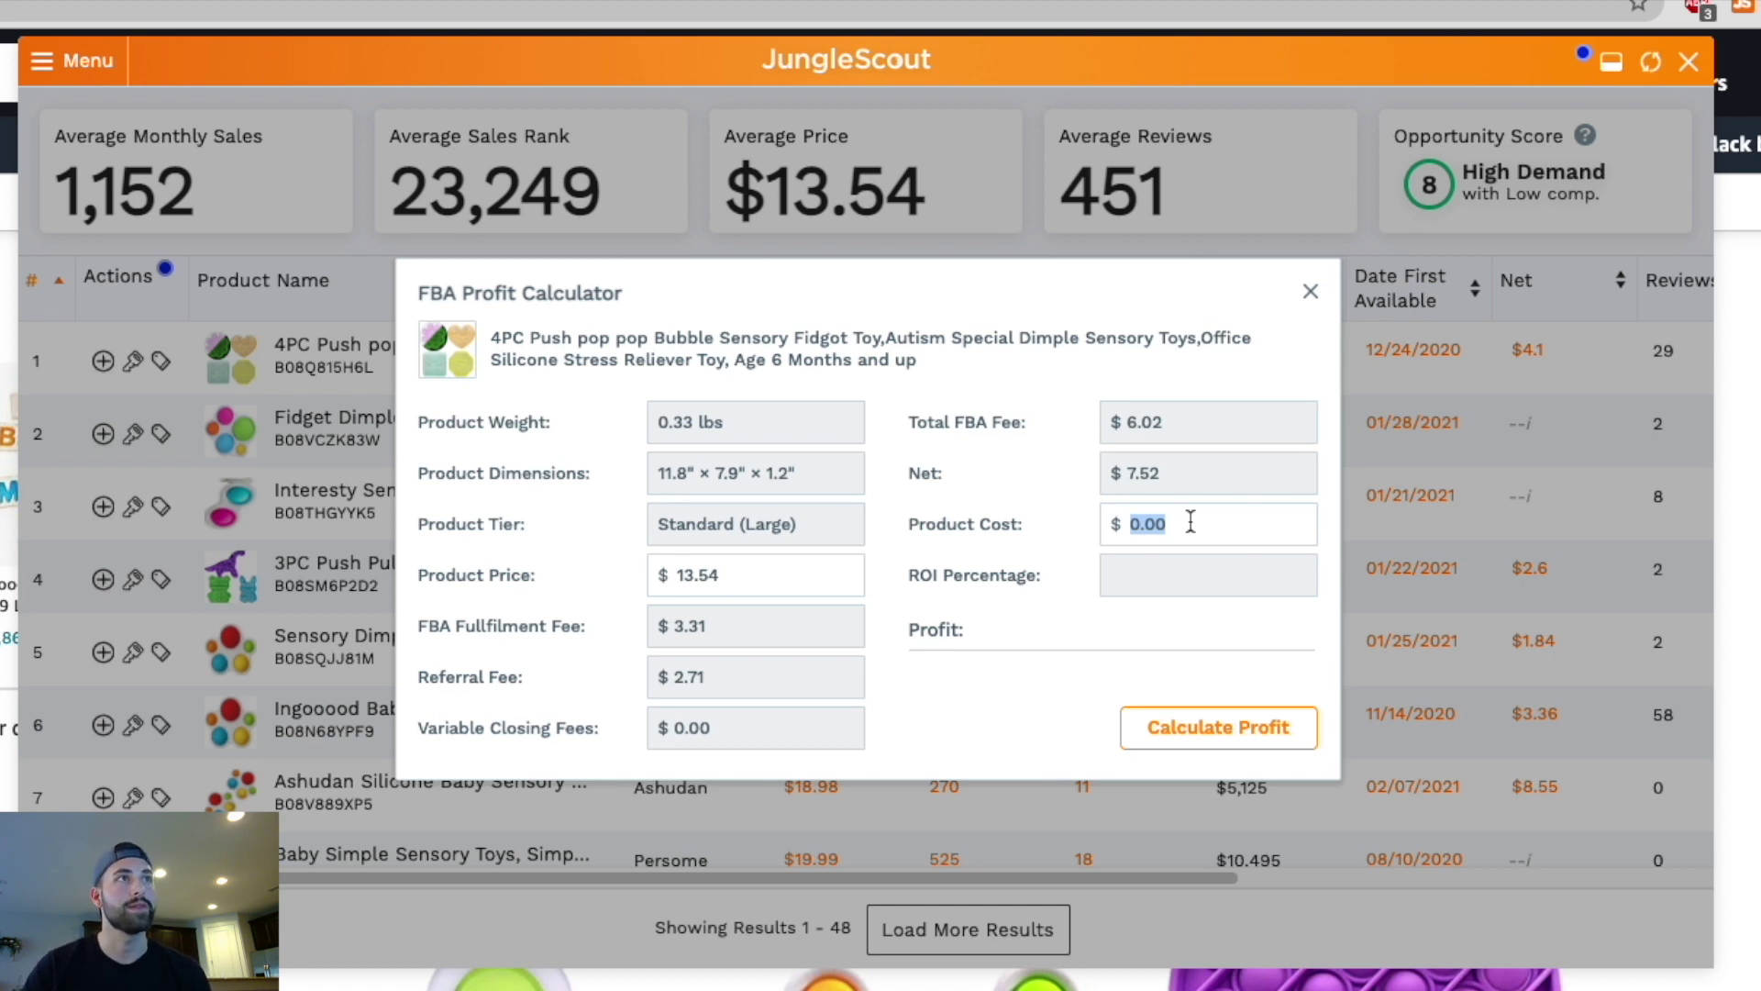
type("1.50")
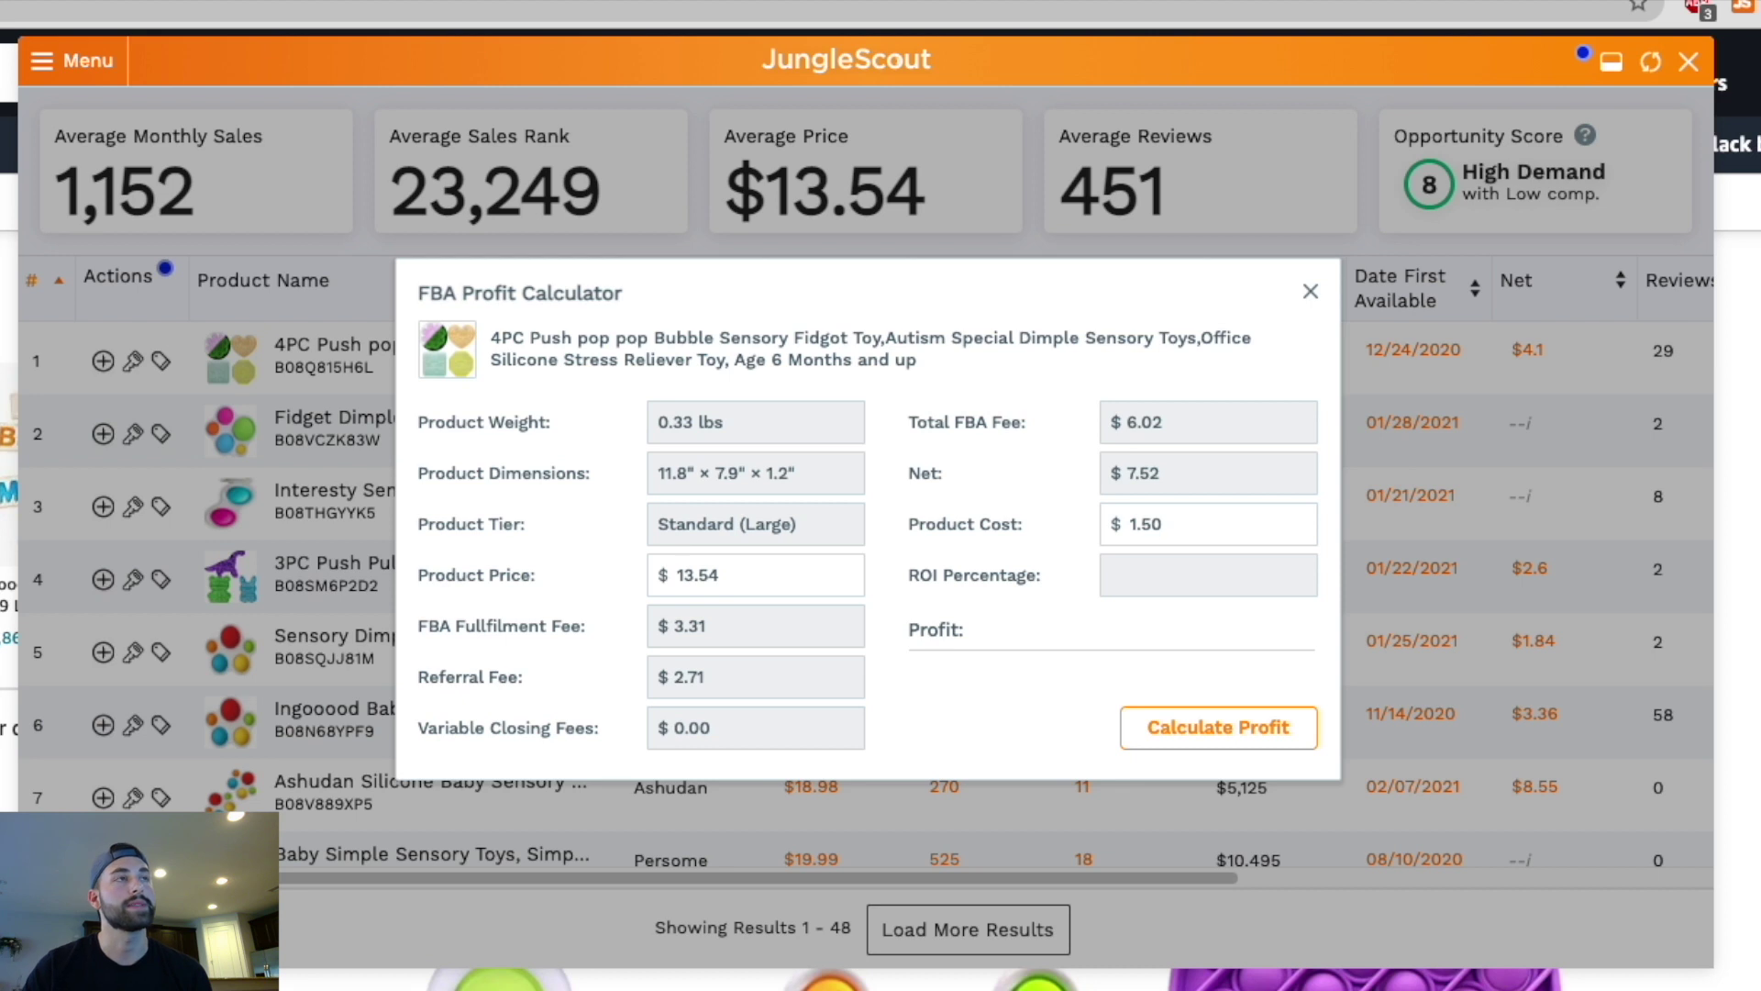
left_click(1179, 734)
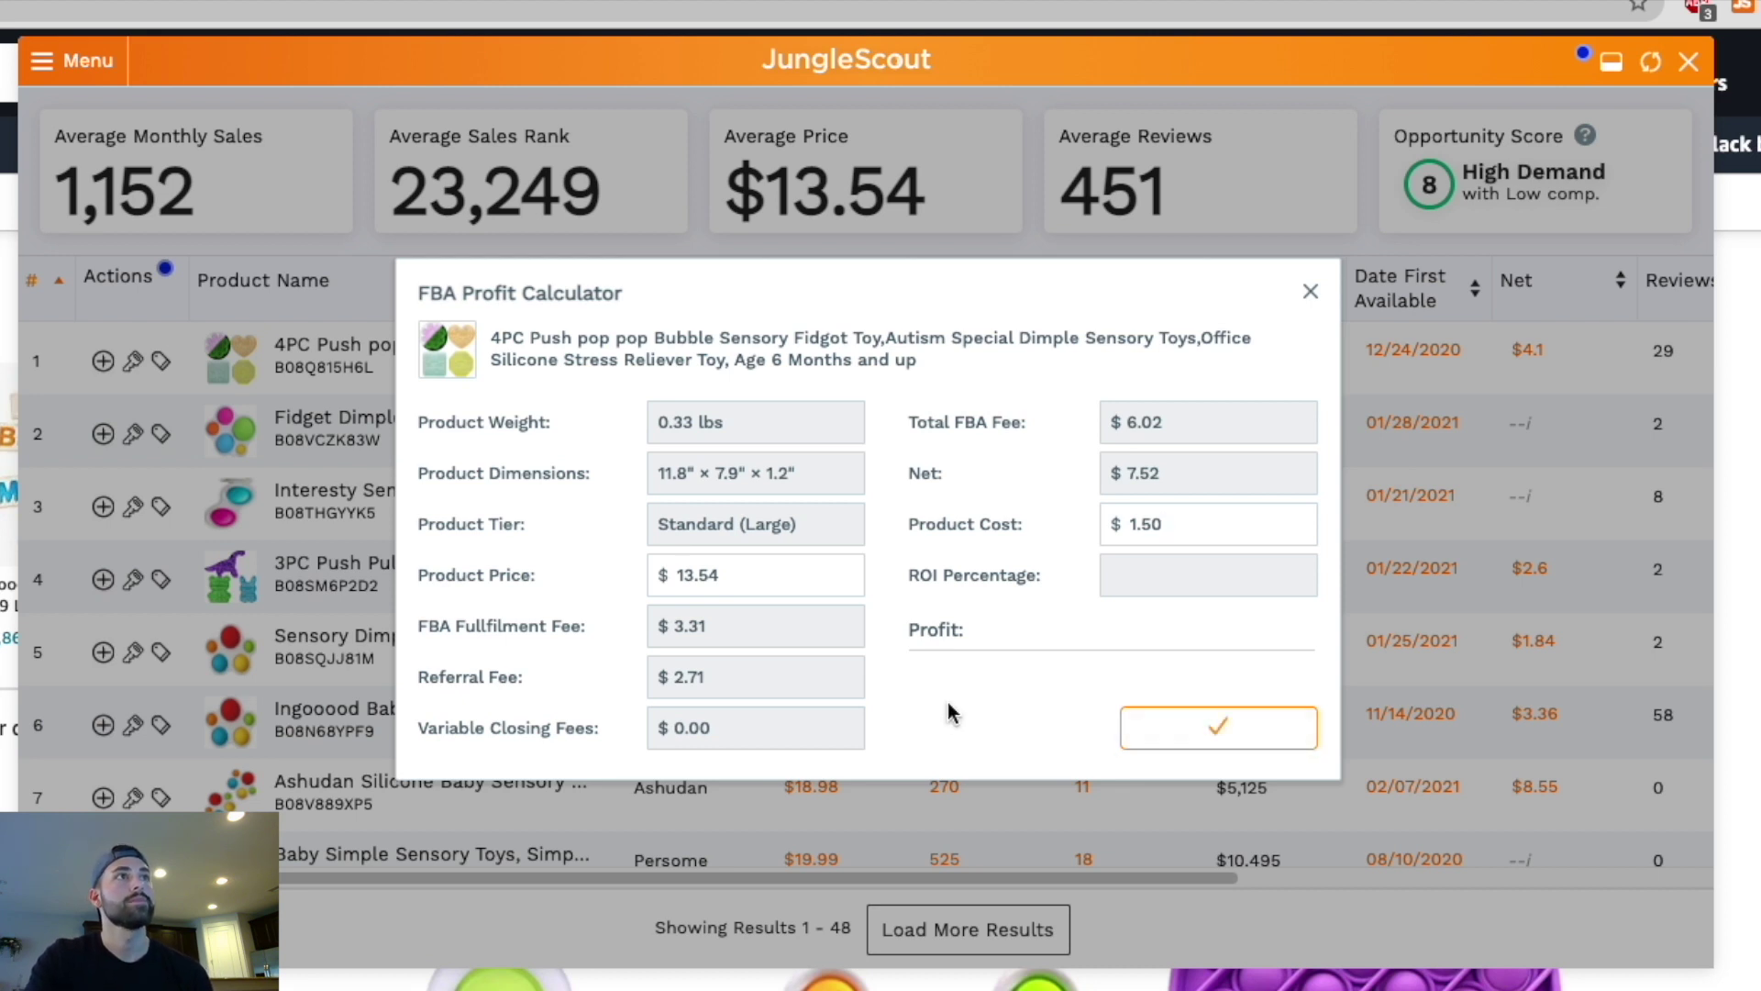
triple_click(1278, 639)
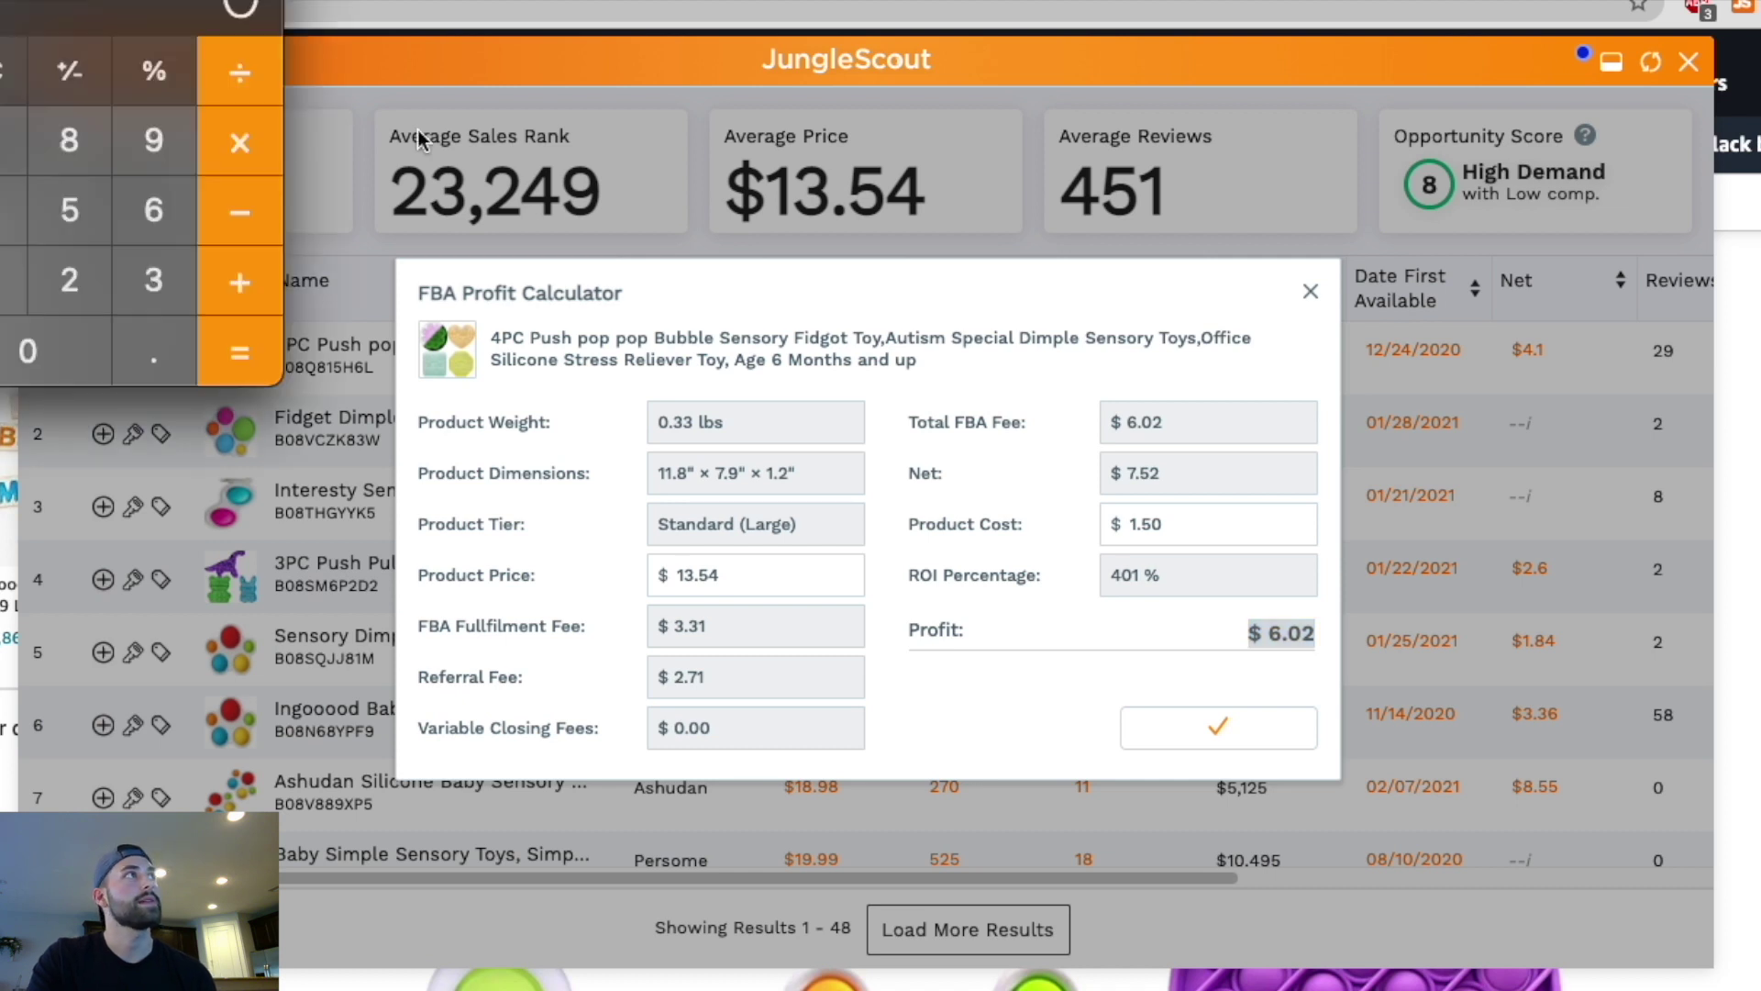
In the Calculator app, compute the profit margin percentage by dividing 6.02 by 13.54 and multiplying by 100
left_click_drag(270, 9, 1657, 558)
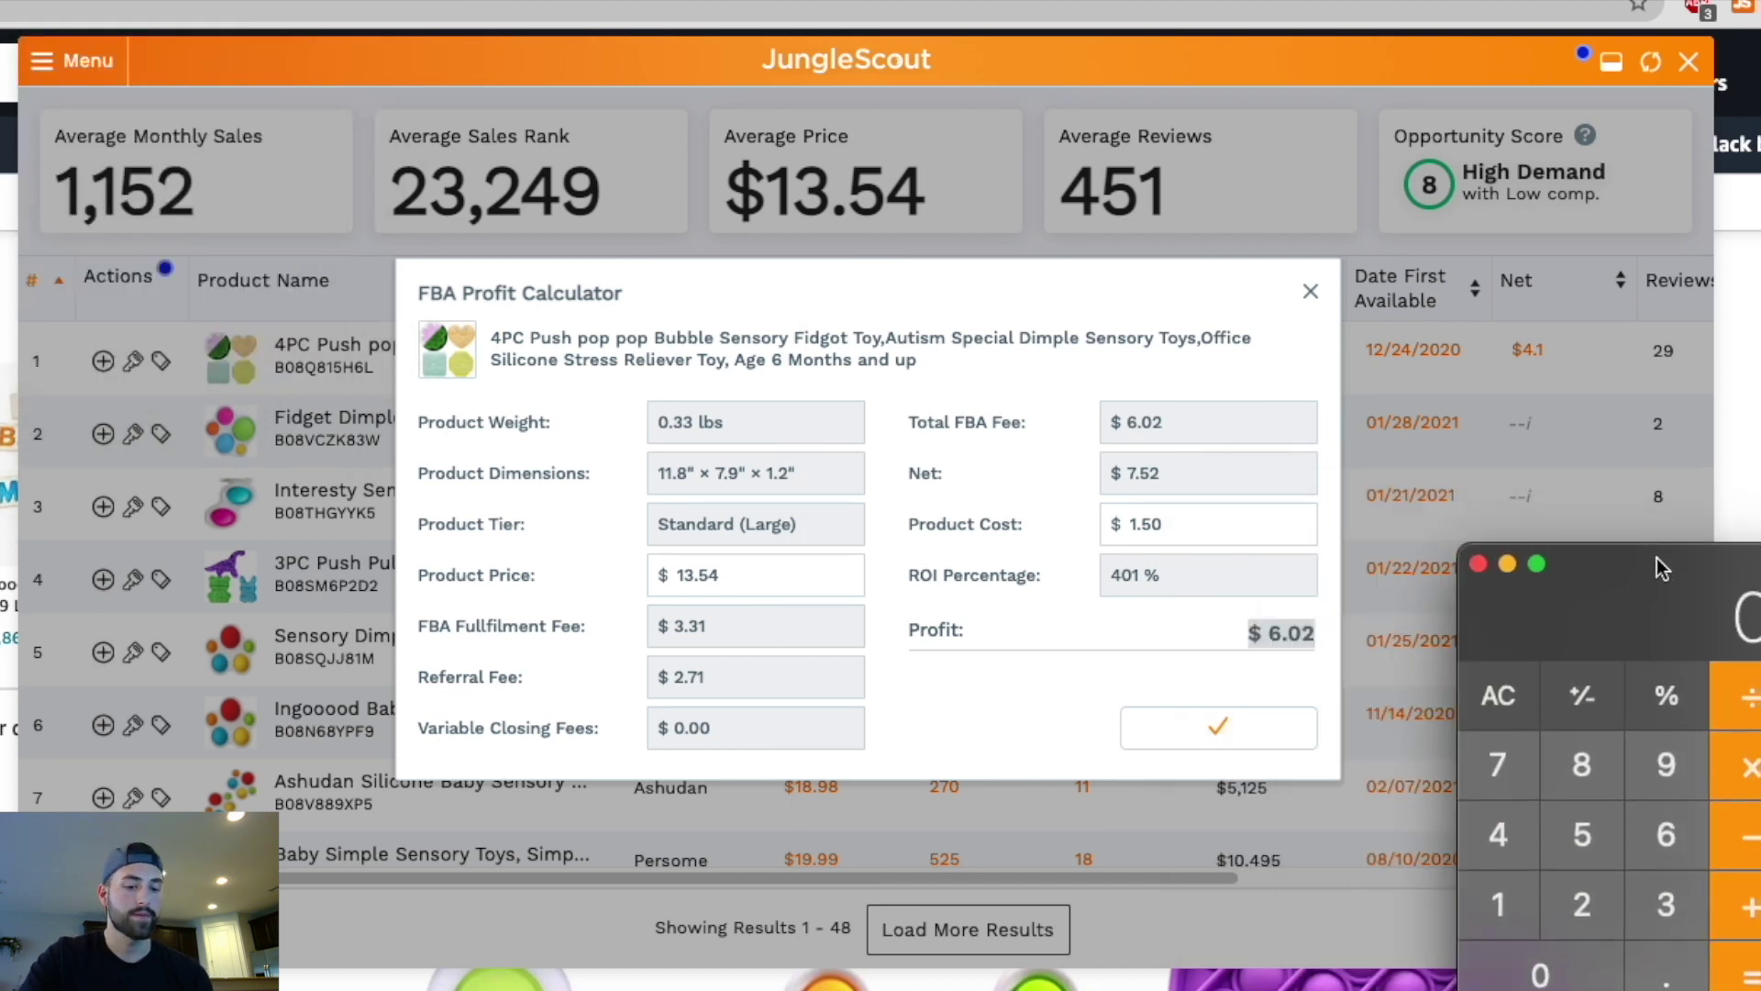
type("6.02")
key("slash")
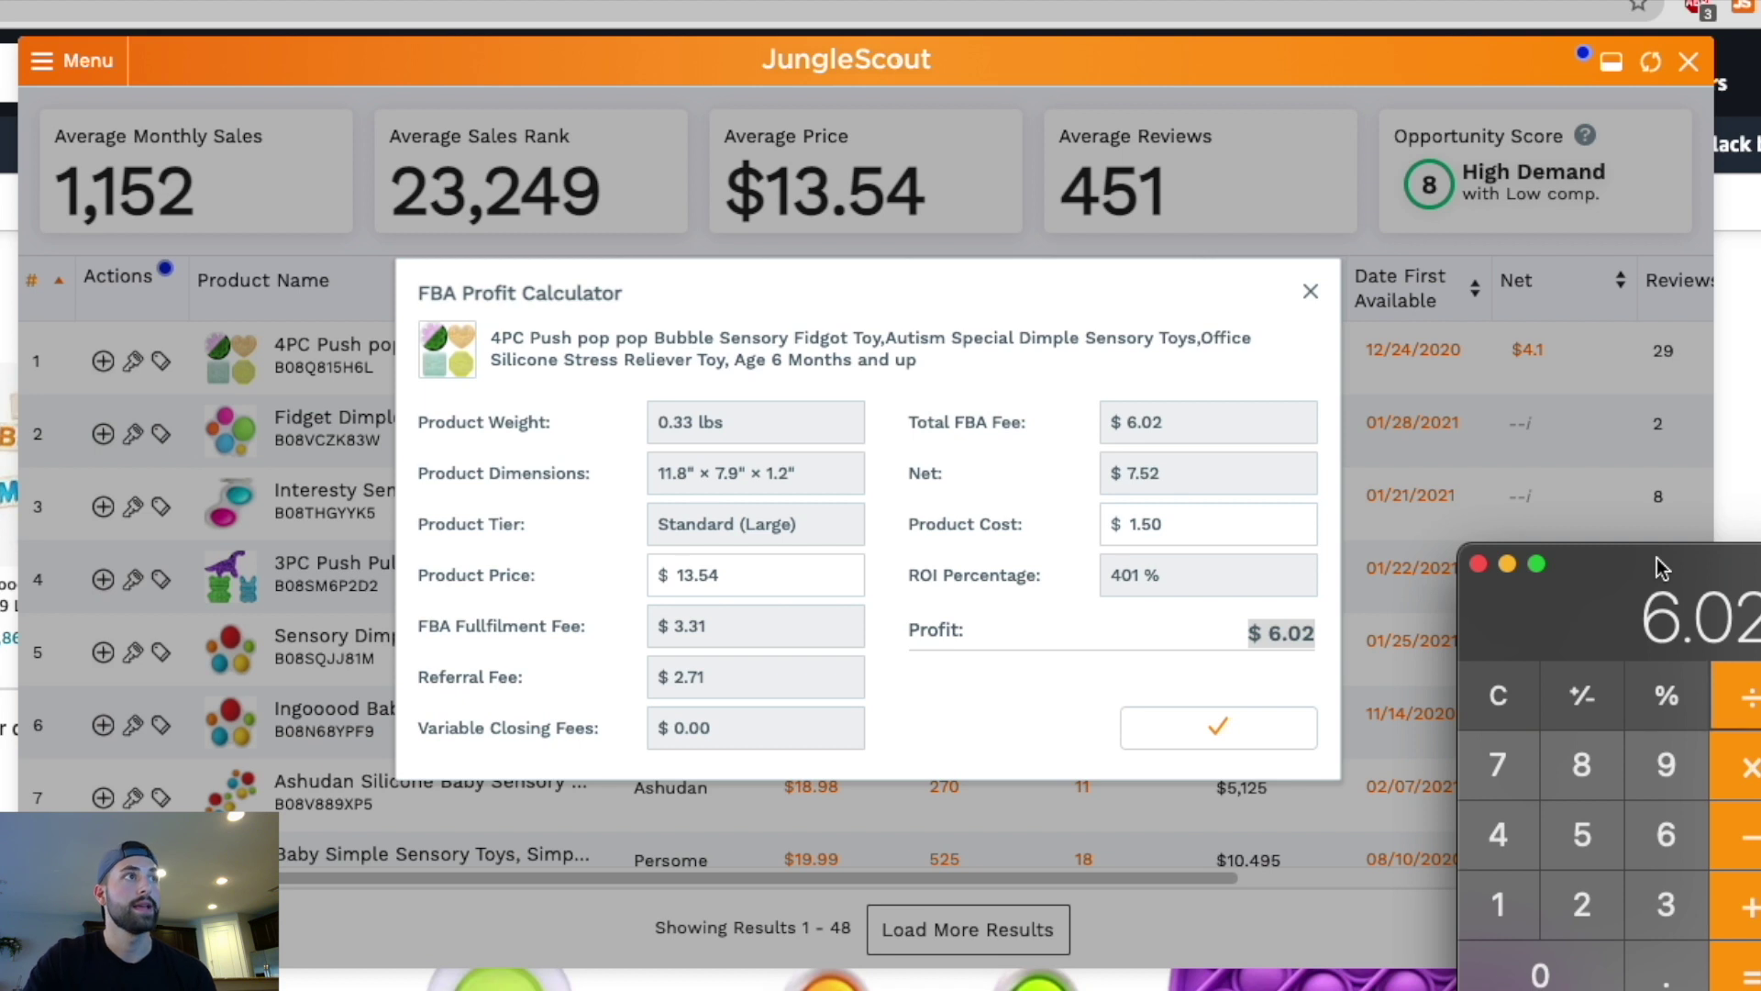
type("13.54")
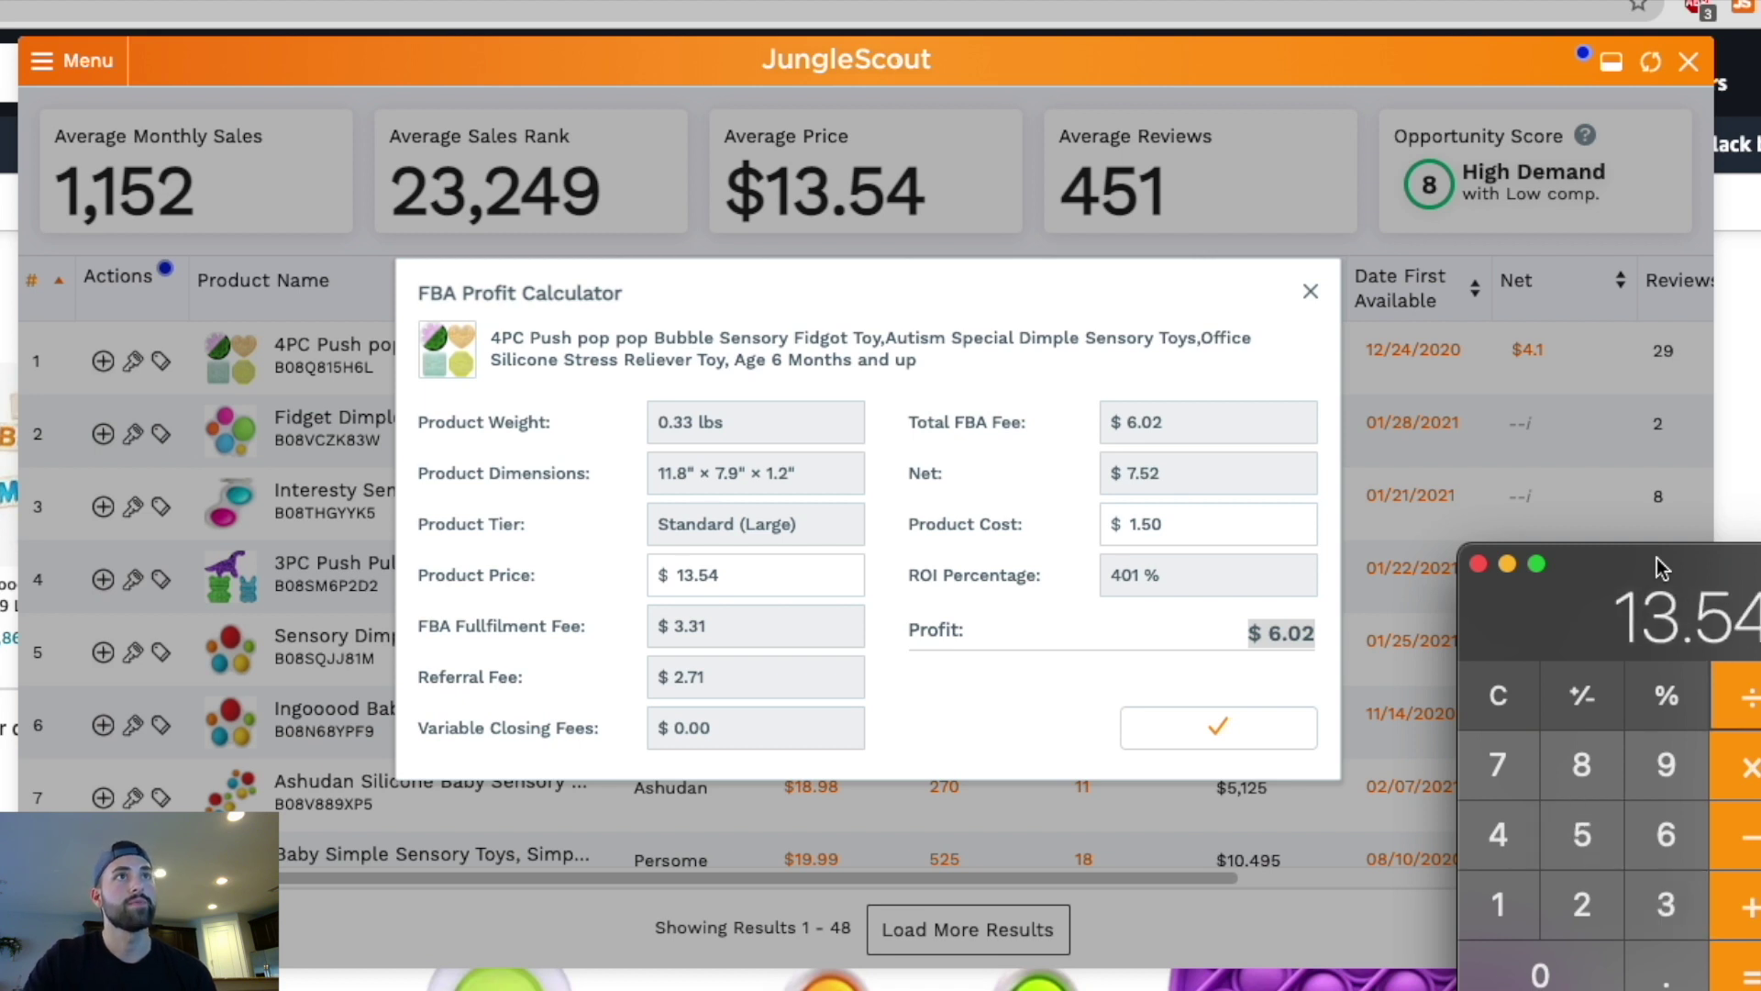
key("Return")
key("asterisk")
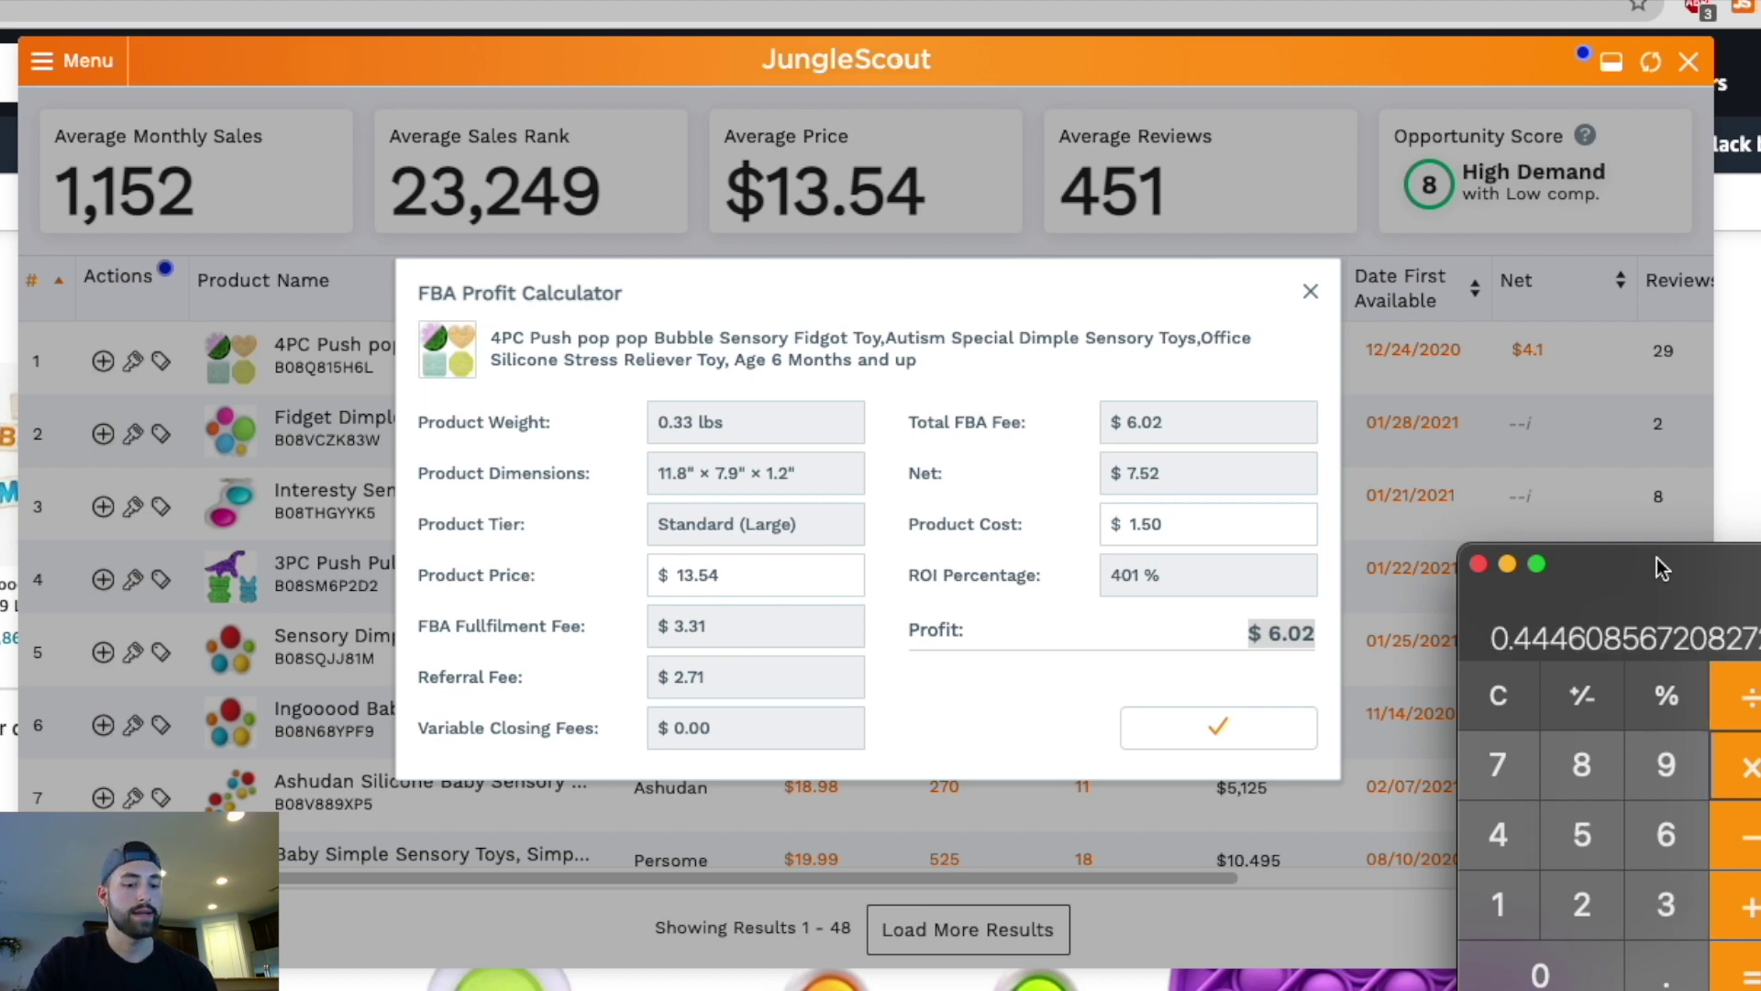
type("100")
key("Return")
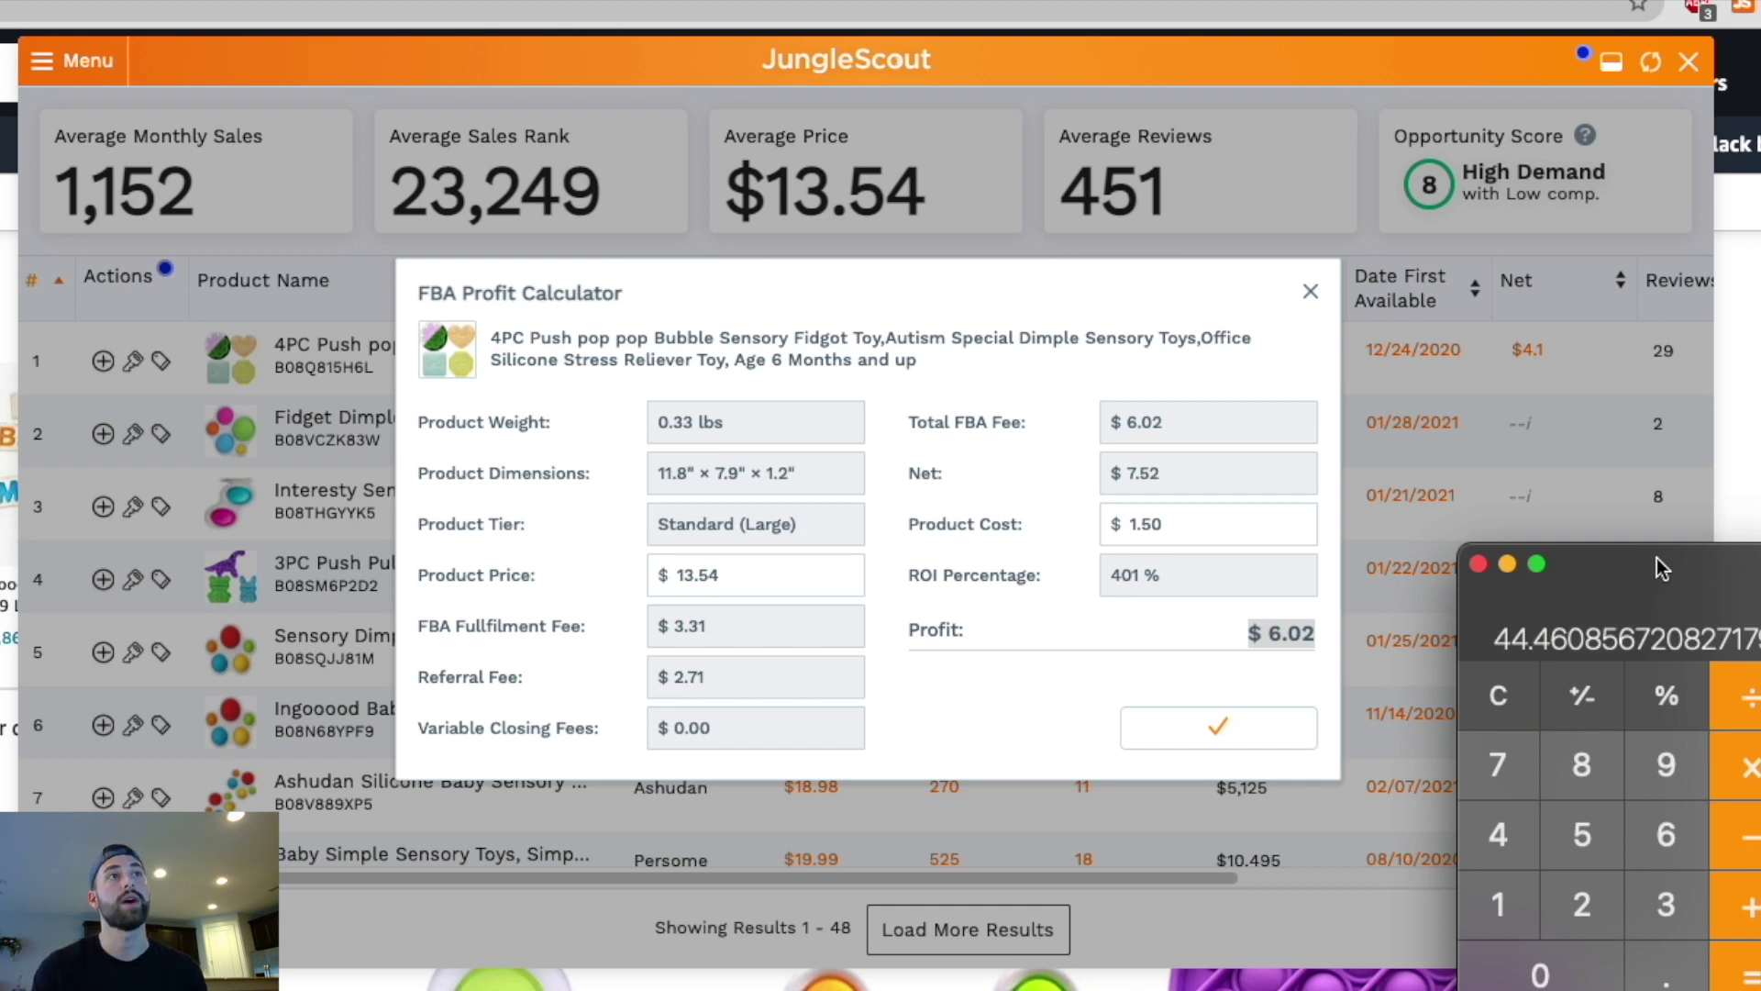